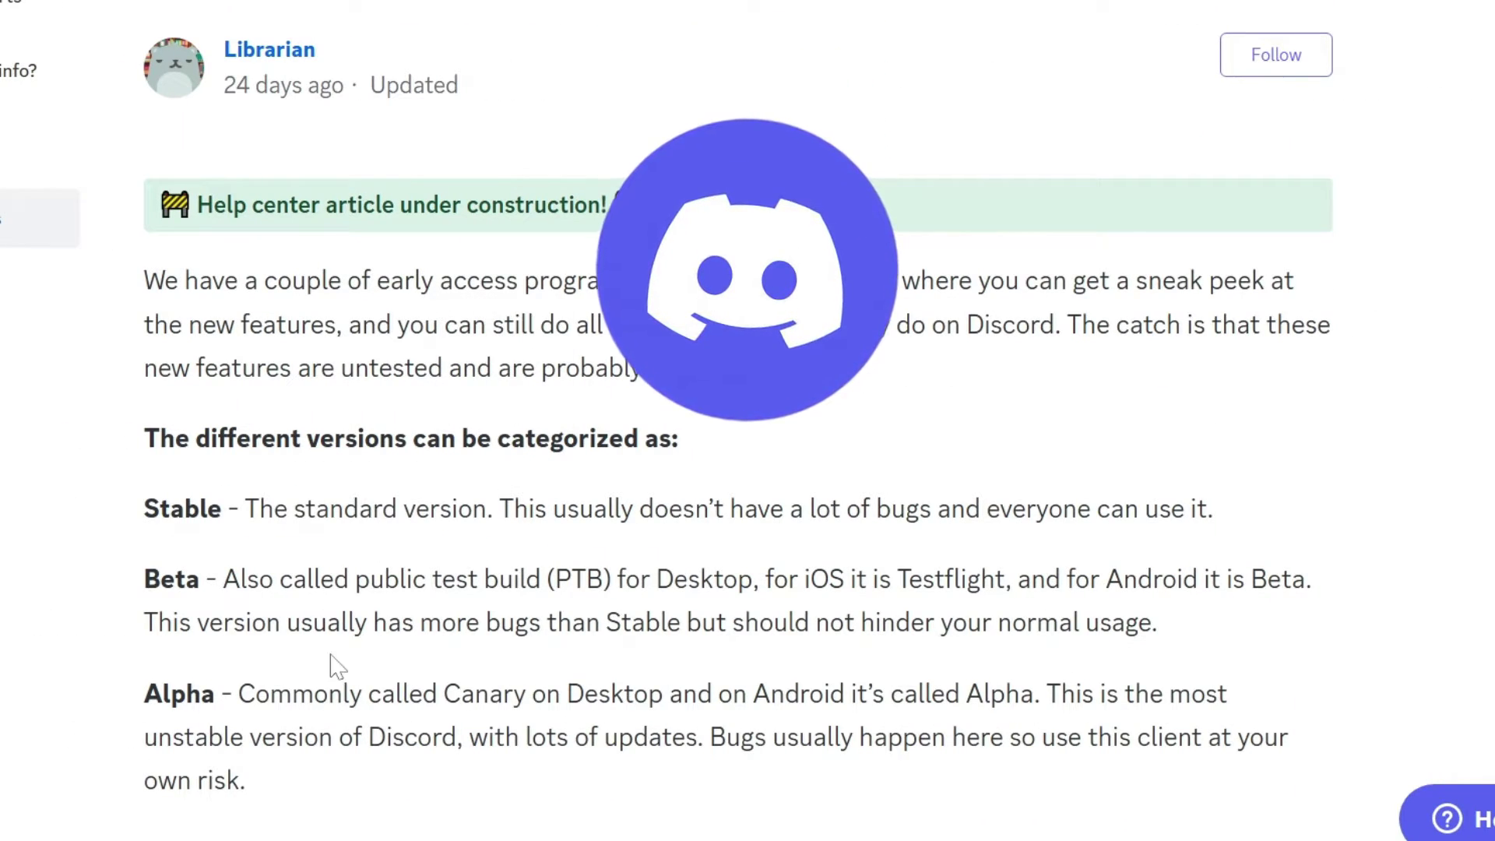
# Open the Stable, PTB and Canary browser links from the article in new tabs.
pyautogui.doubleClick(390, 579)
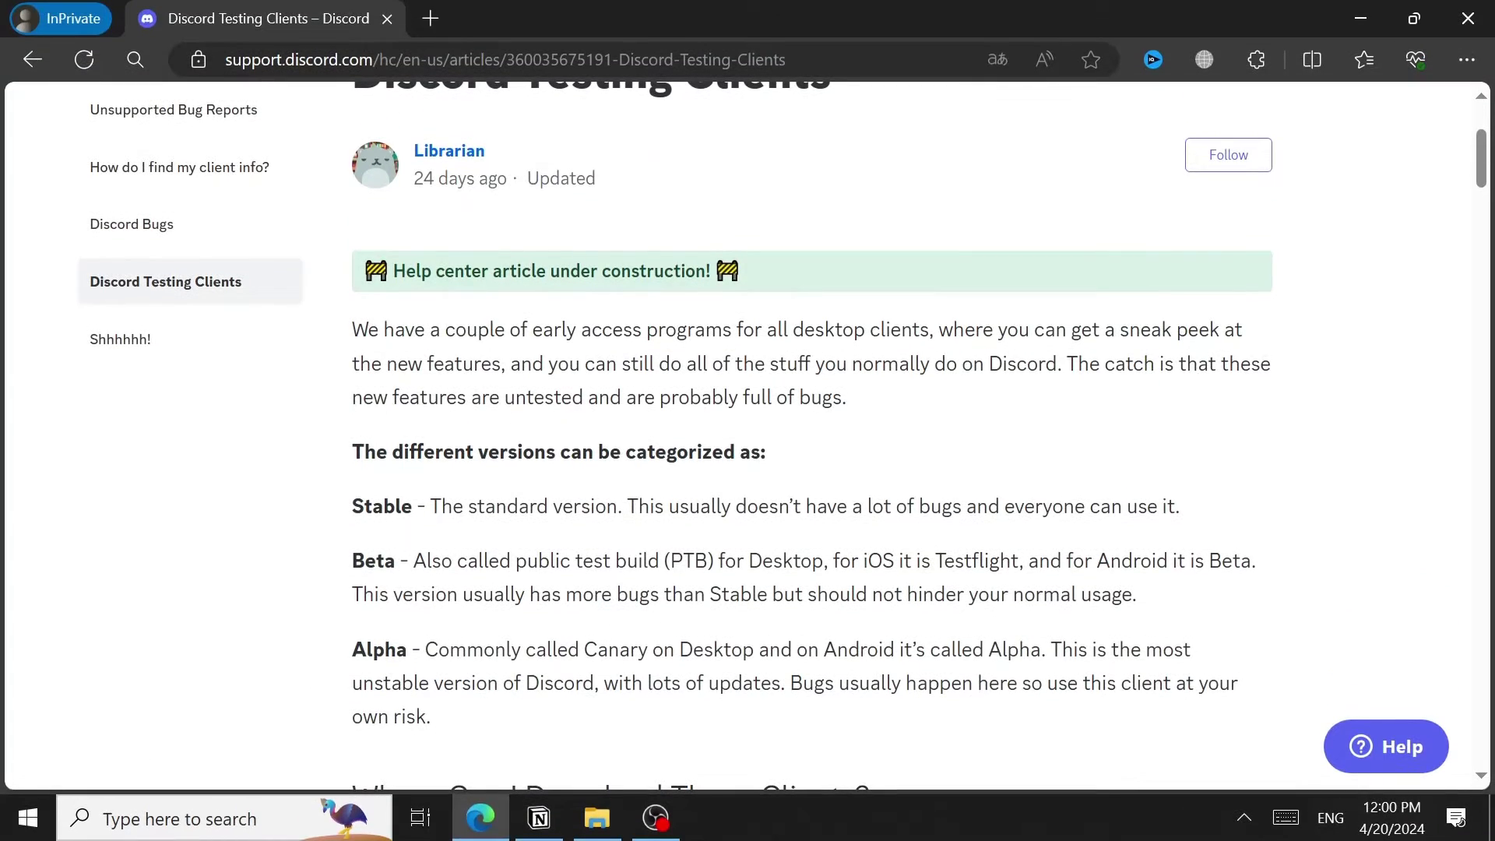
pyautogui.scroll(-3, 748, 436)
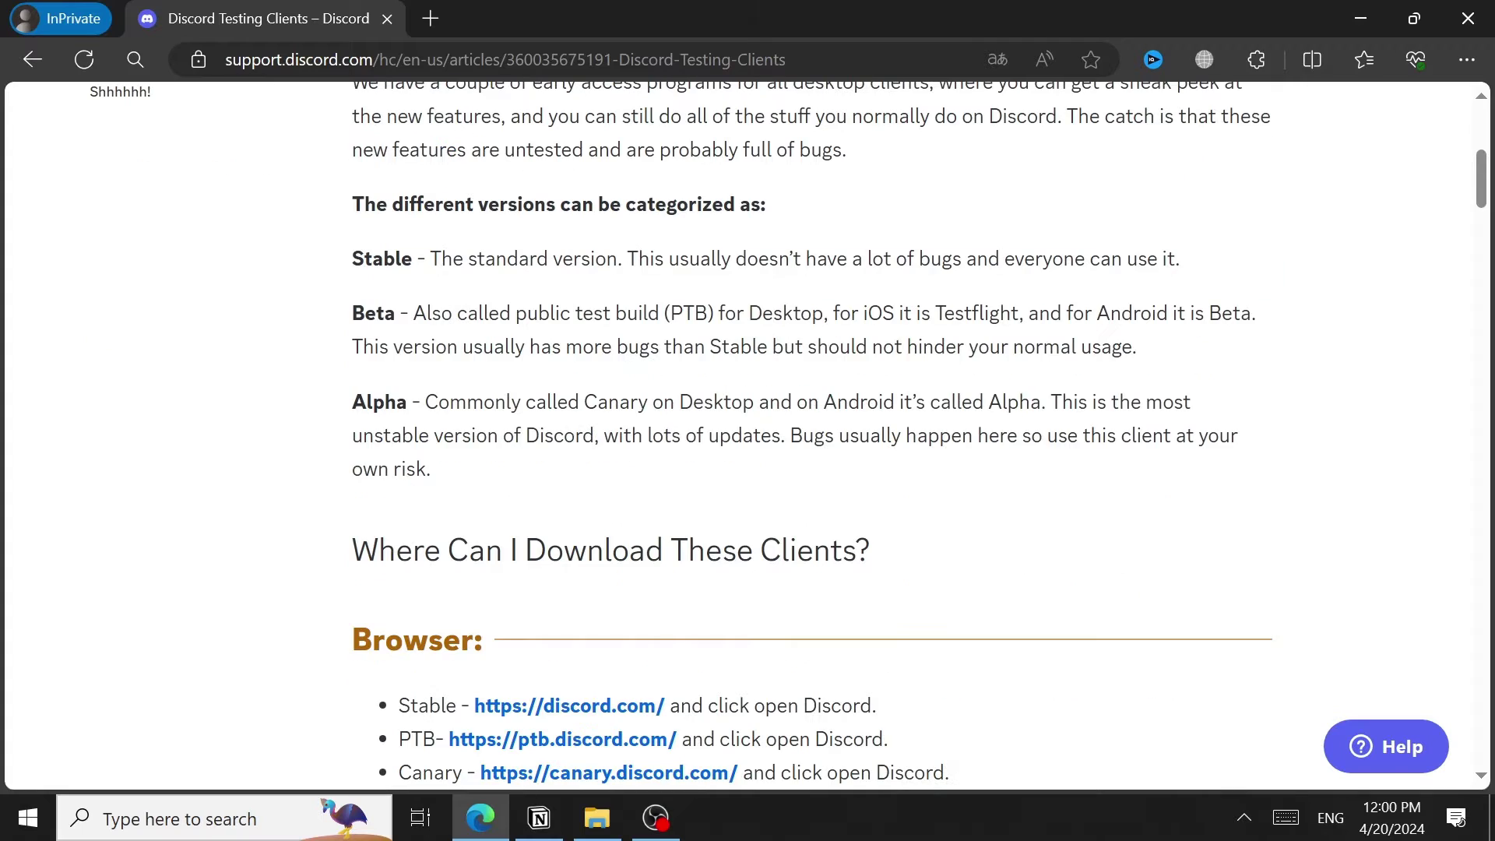
pyautogui.click(605, 523)
pyautogui.scroll(-3, 773, 409)
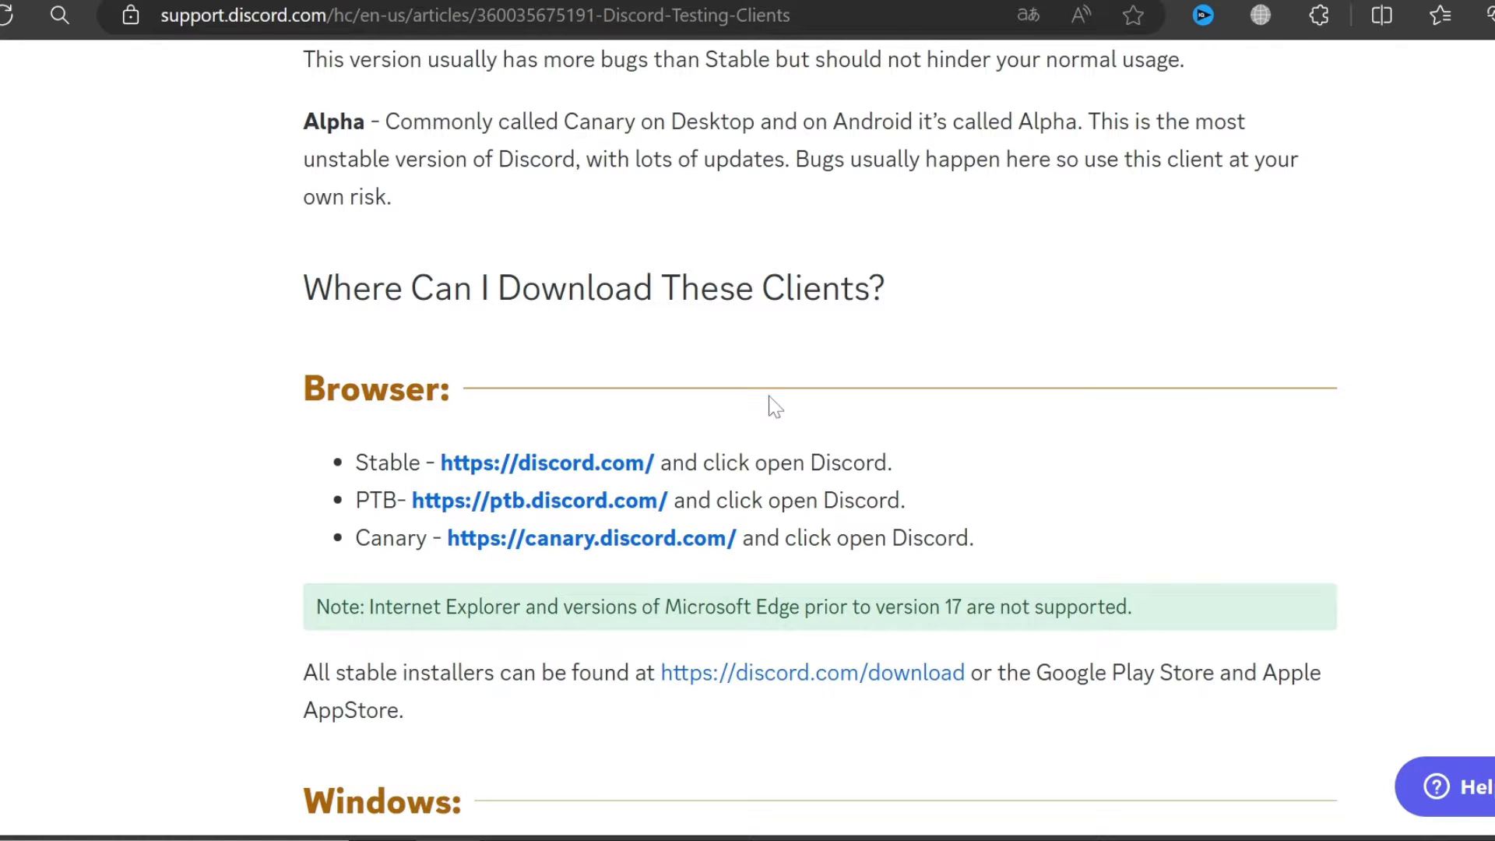
pyautogui.rightClick(586, 471)
pyautogui.press('Escape')
pyautogui.rightClick(611, 507)
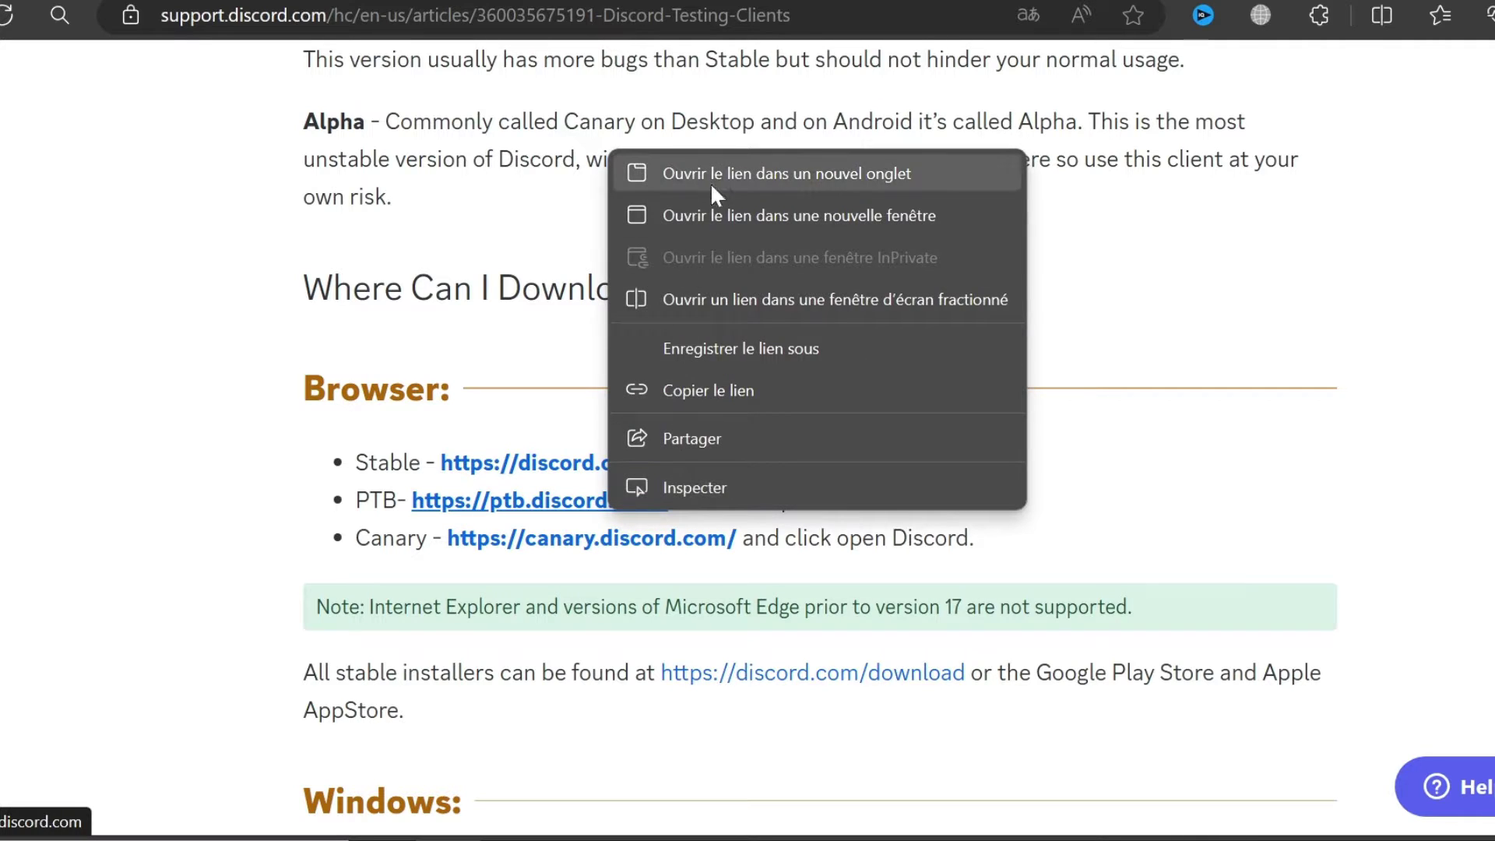
pyautogui.press('Escape')
pyautogui.rightClick(604, 541)
pyautogui.click(740, 189)
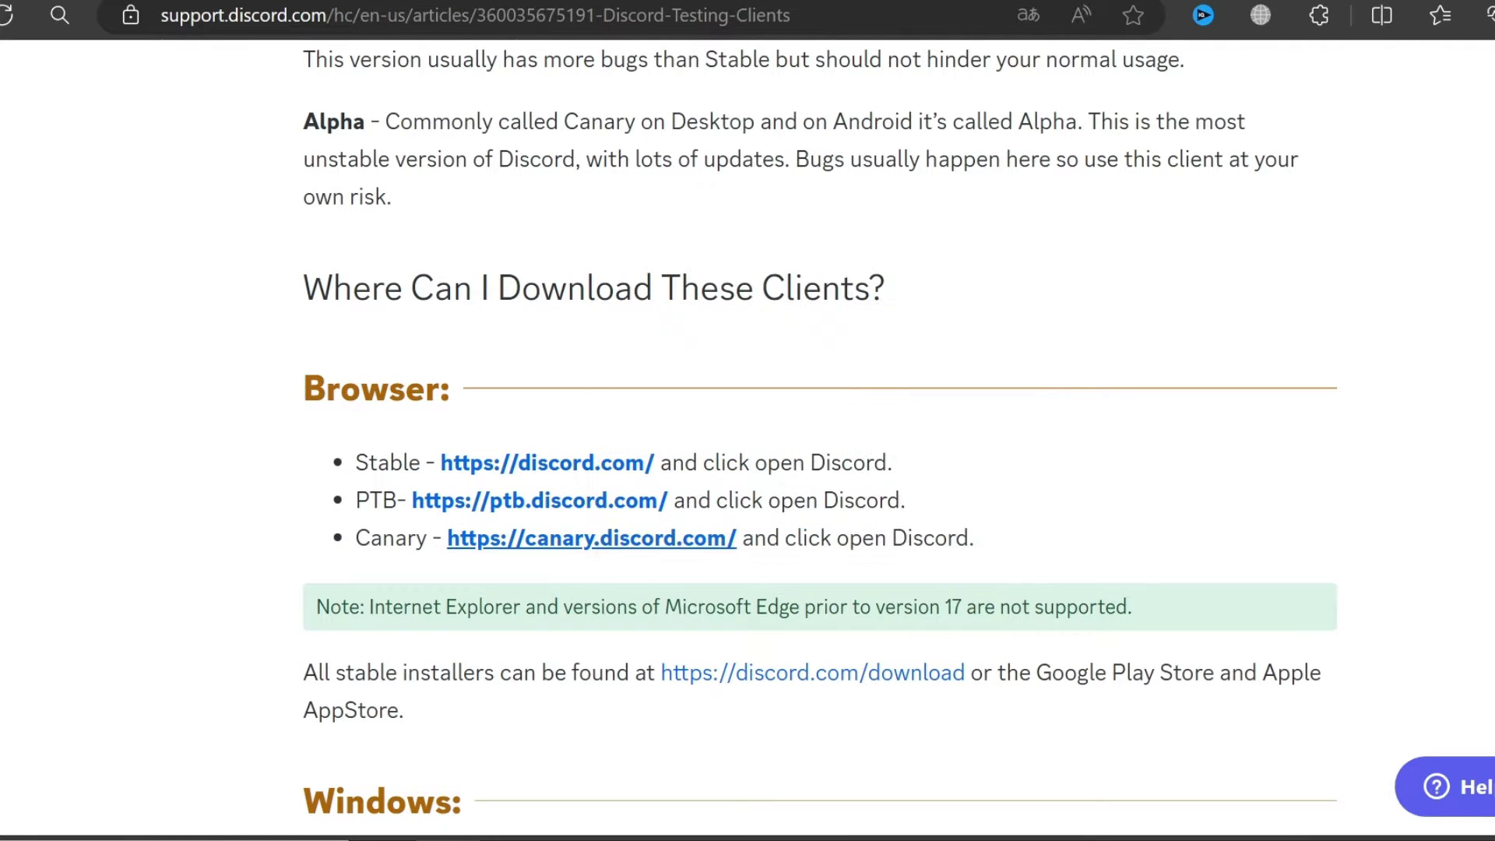
# Check the canary.discord.com address in the new tab, then return to the Testing Clients article.
pyautogui.click(592, 538)
pyautogui.click(189, 15)
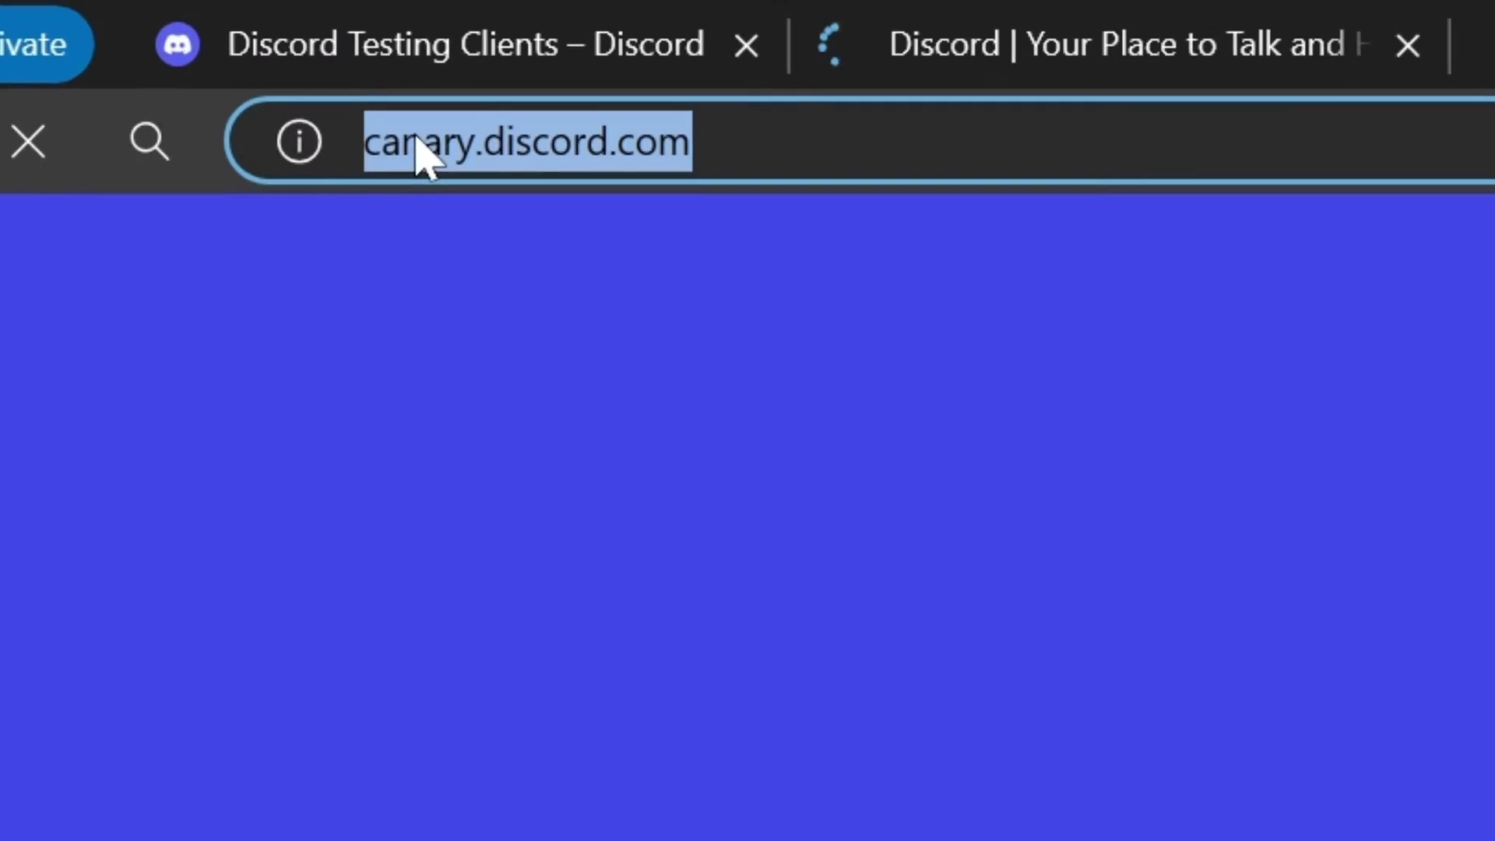
pyautogui.doubleClick(190, 15)
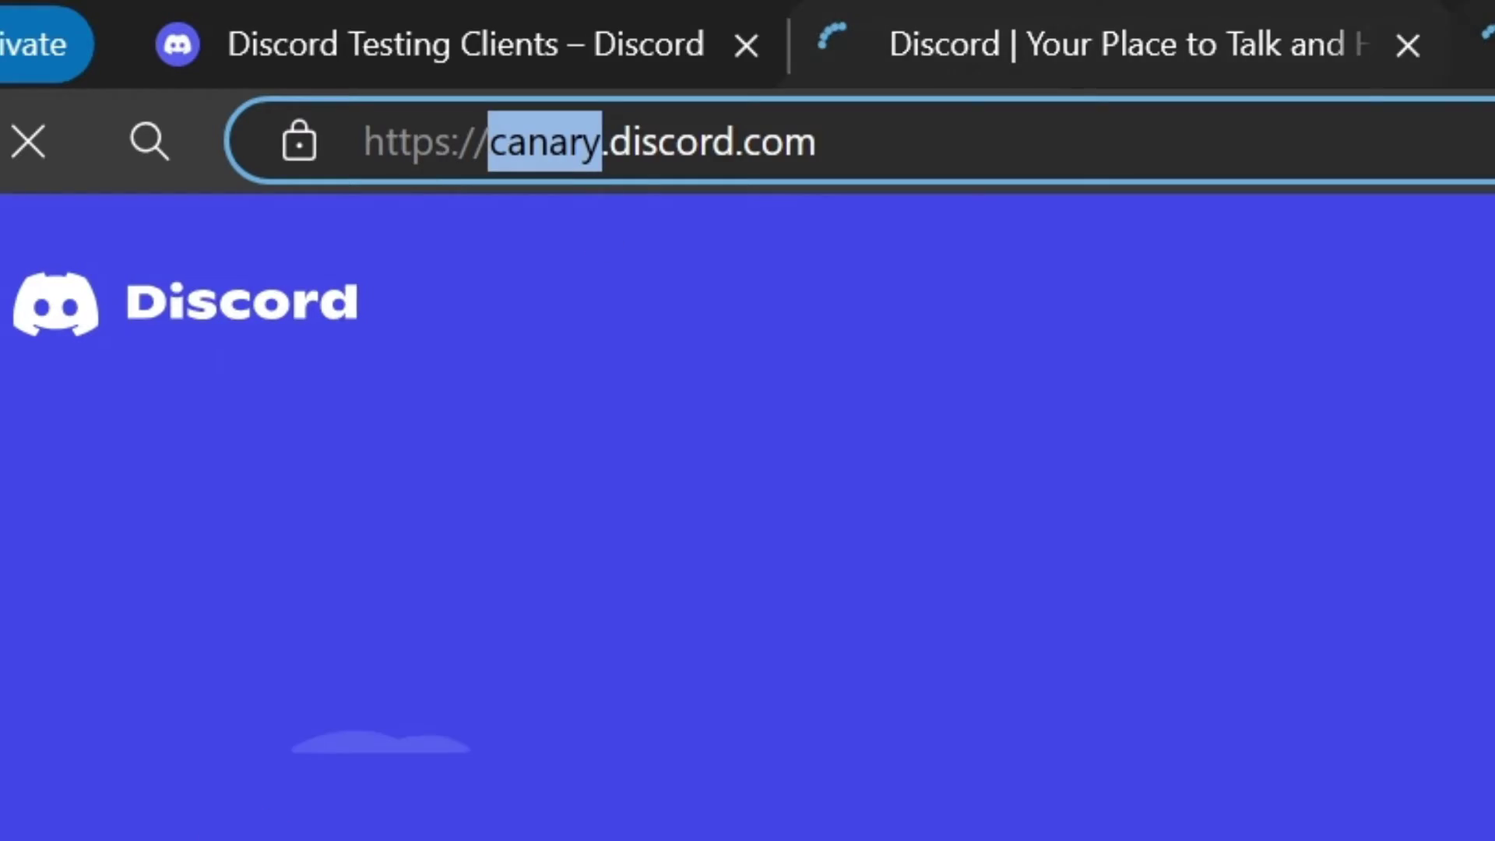
pyautogui.hotkey('ctrl', '1')
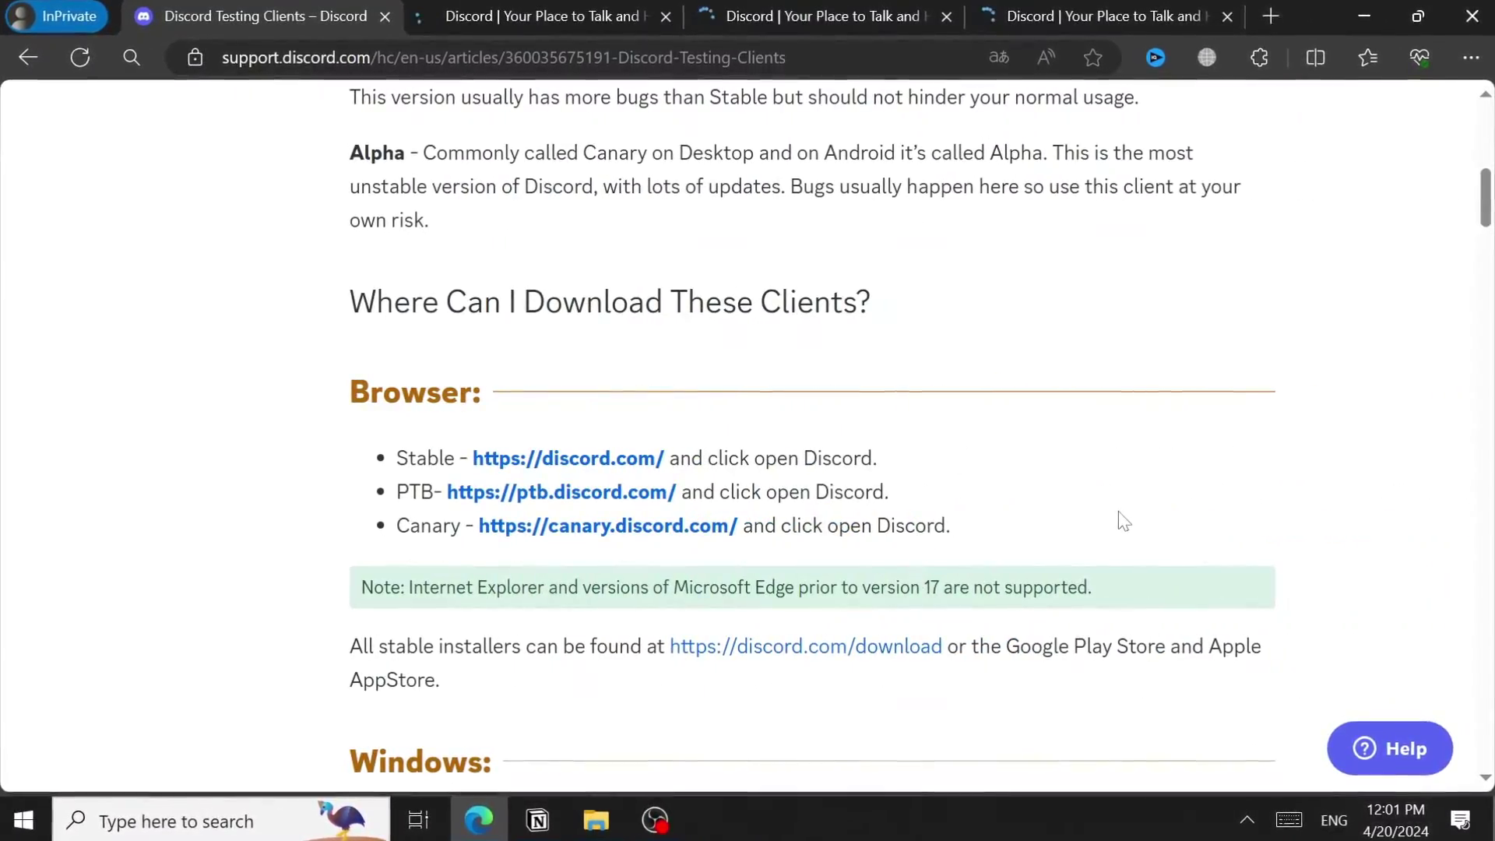
pyautogui.scroll(-5, 1122, 521)
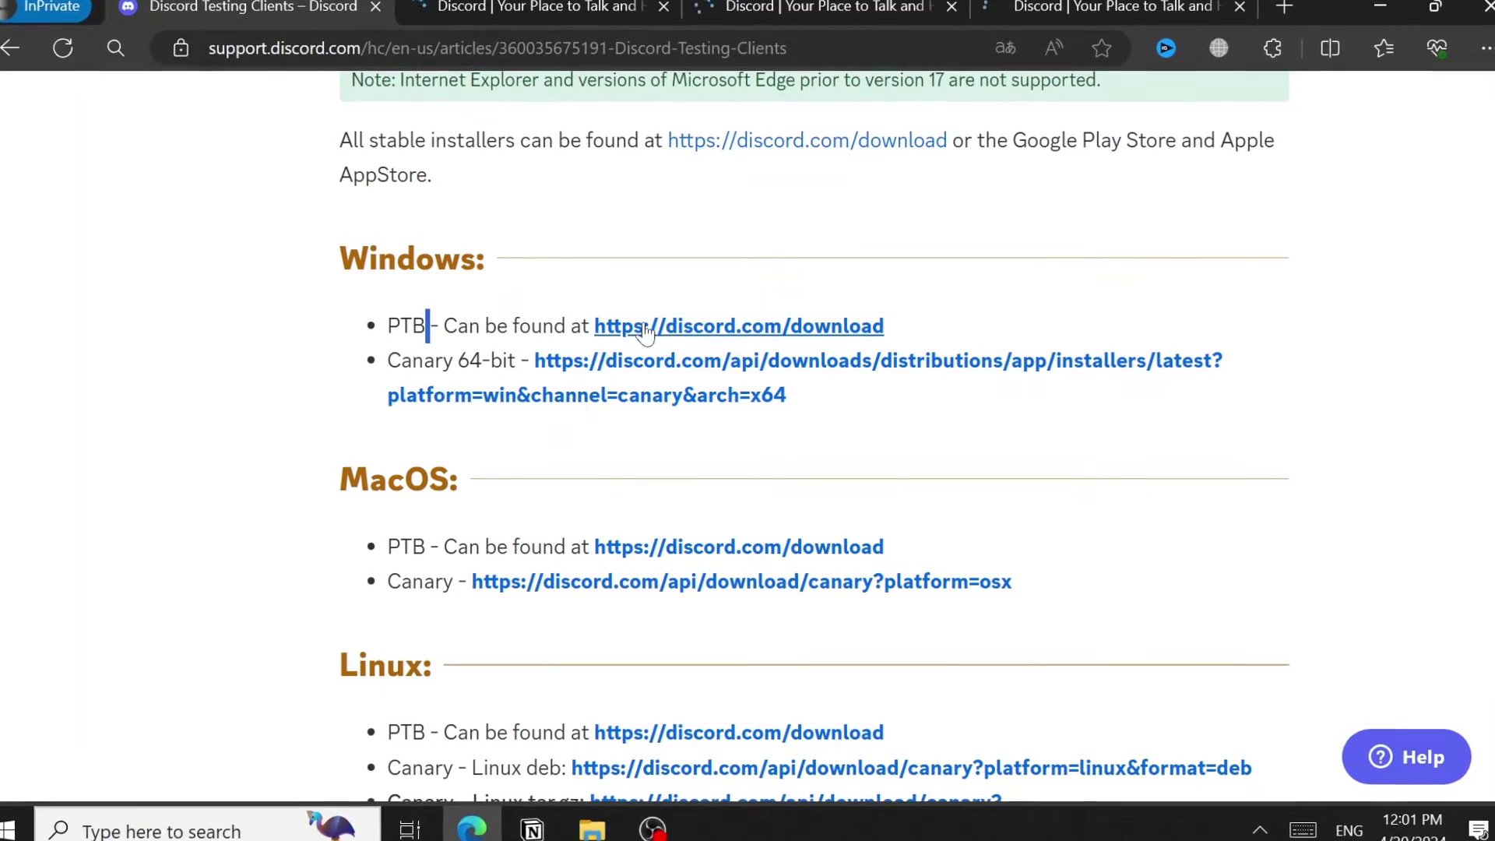
# Open the Windows PTB download page and scroll to the 'Feeling experimental?' section.
pyautogui.click(658, 326)
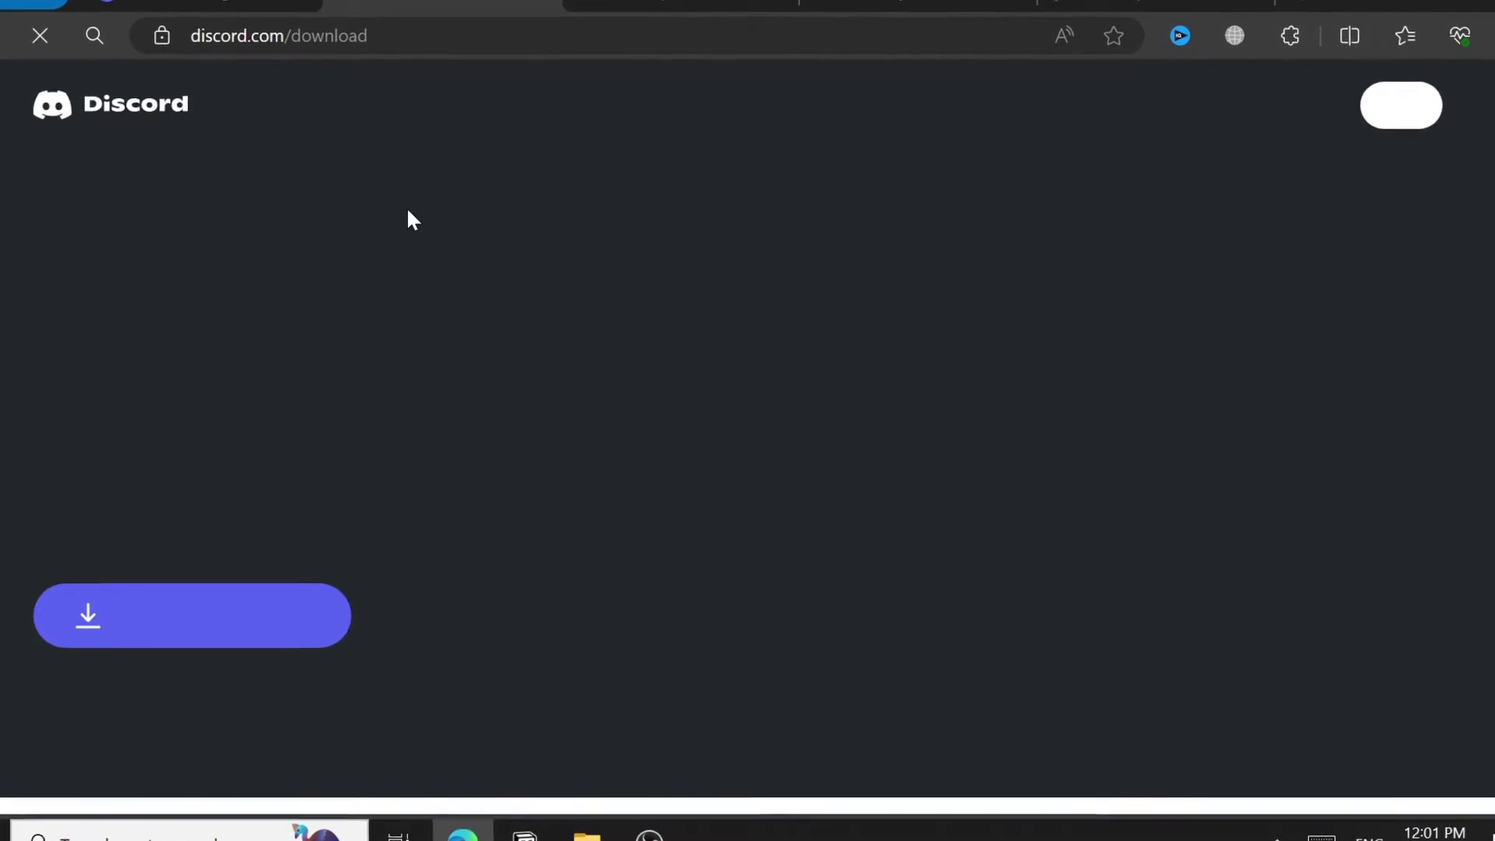
pyautogui.scroll(-10, 544, 323)
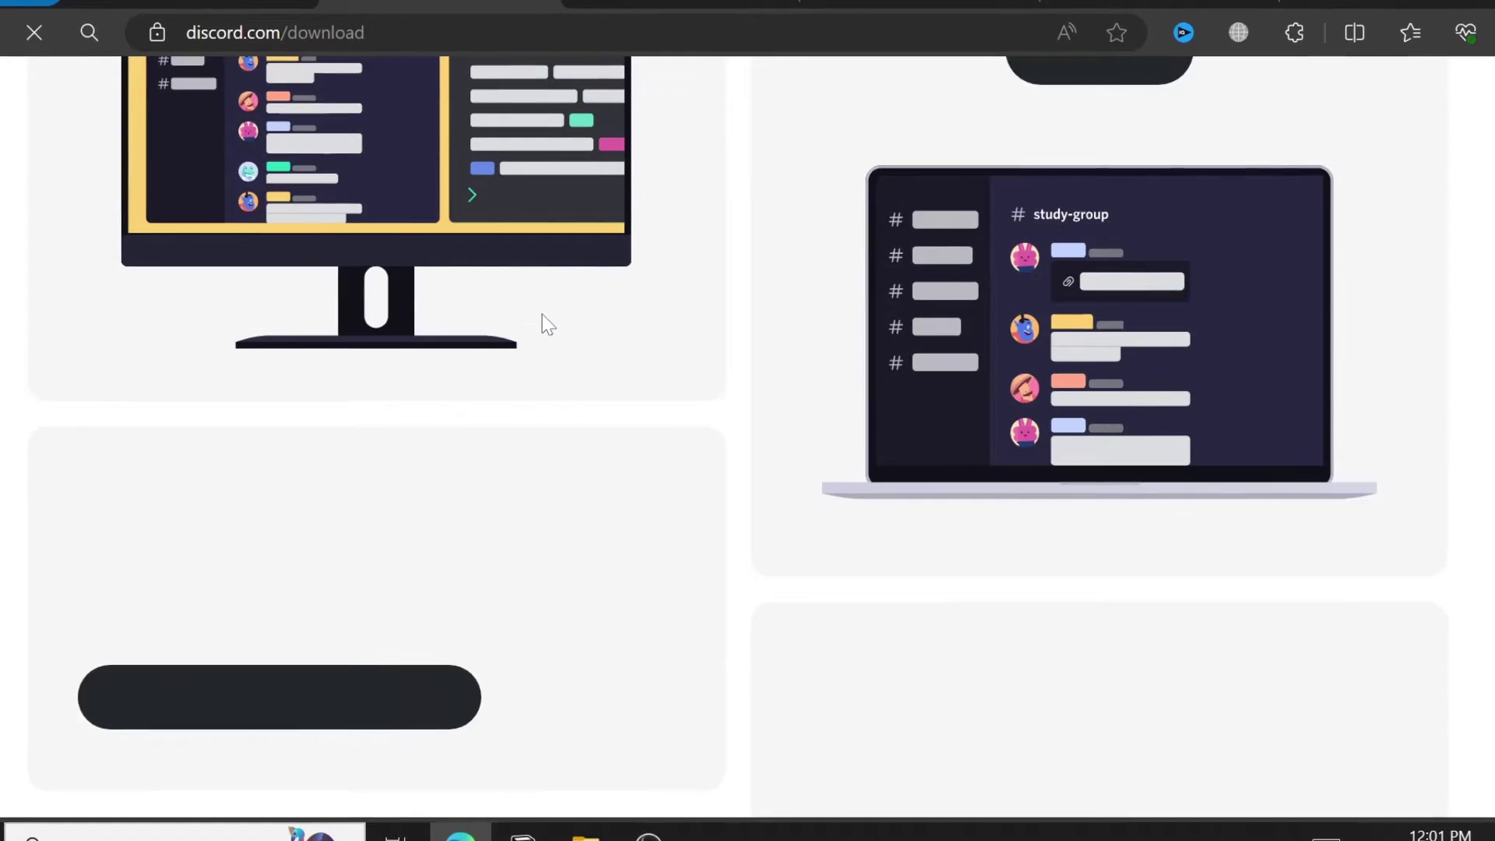
pyautogui.scroll(-3, 542, 314)
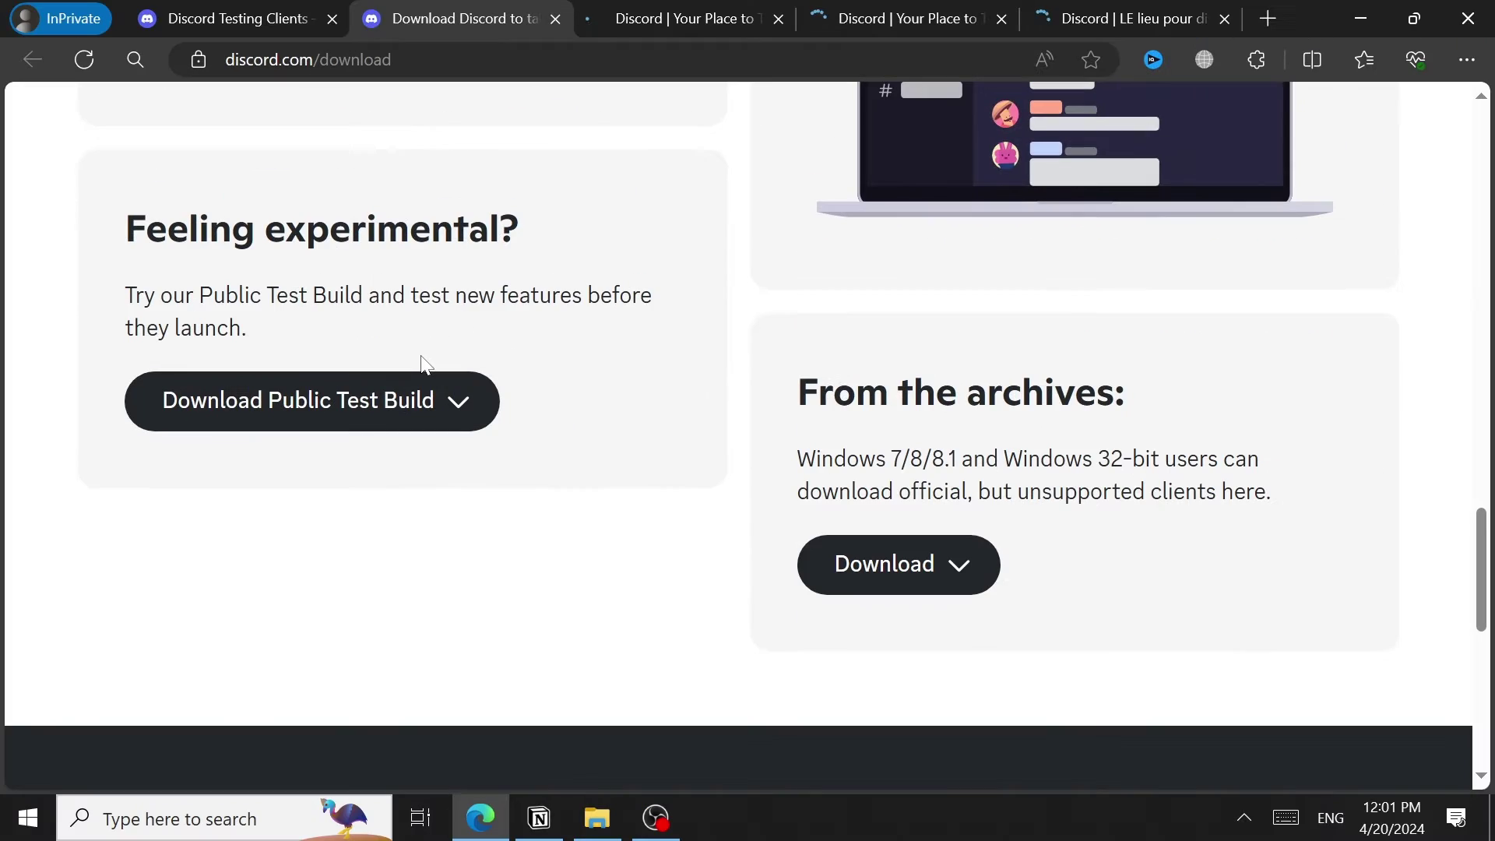
pyautogui.moveTo(225, 259); pyautogui.dragTo(446, 268)
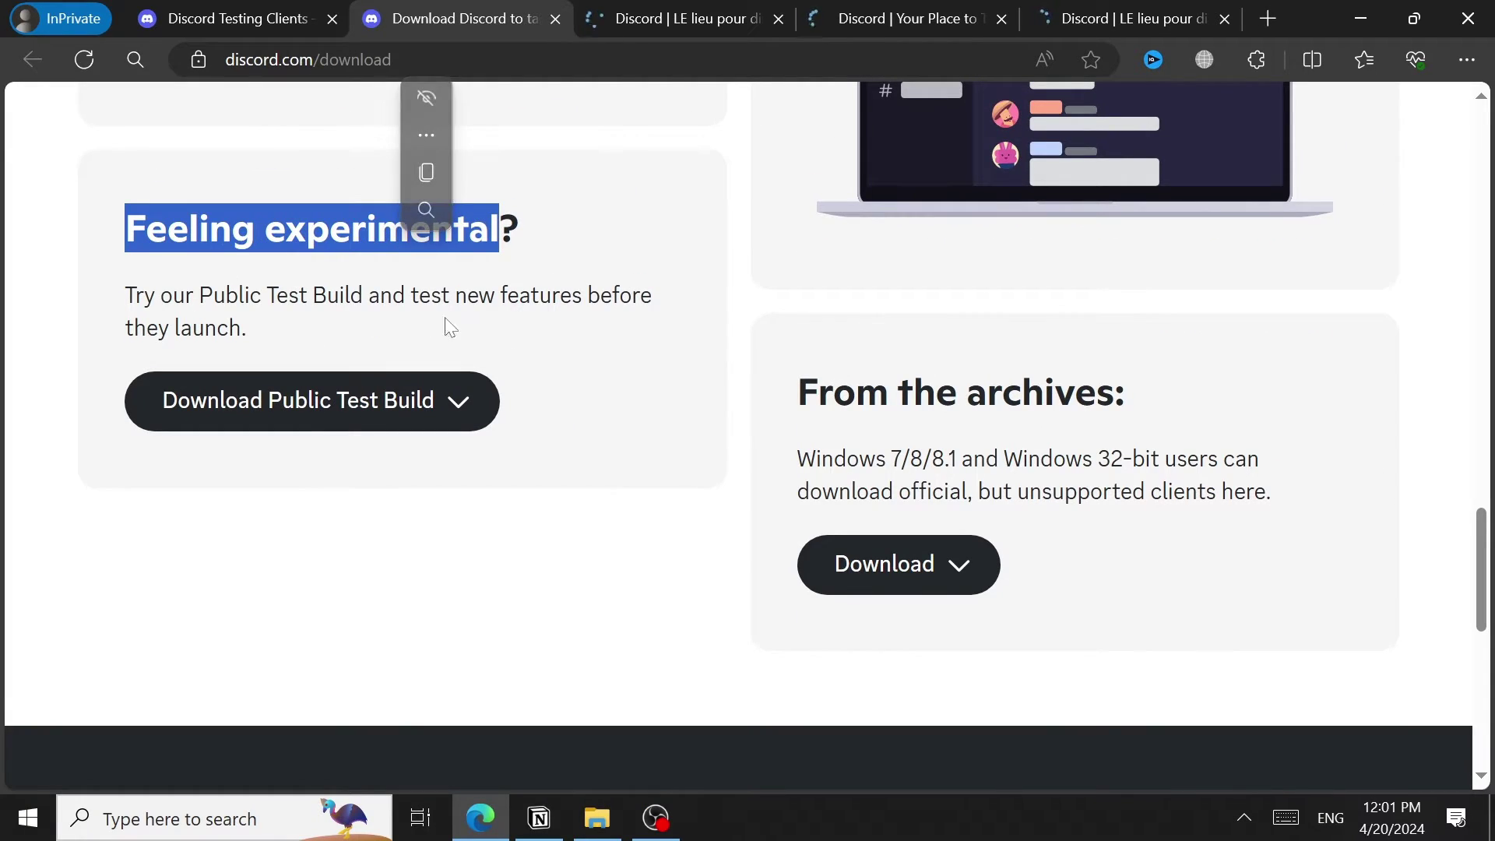
pyautogui.click(398, 352)
# Show the Public Test Build platform choices, close them without downloading, and bring up Discord Versions.
pyautogui.click(319, 393)
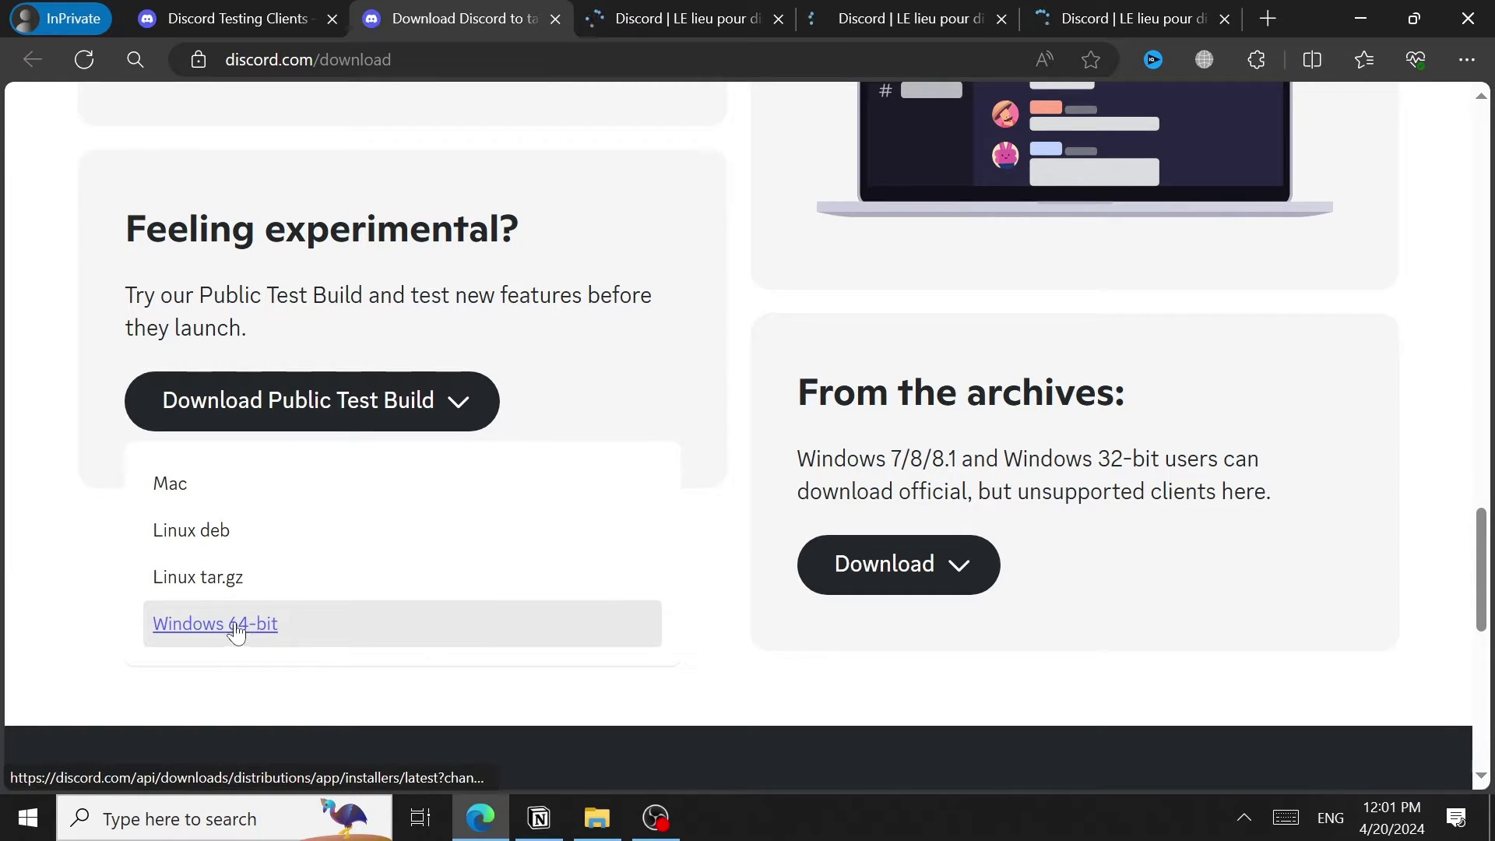
pyautogui.click(314, 694)
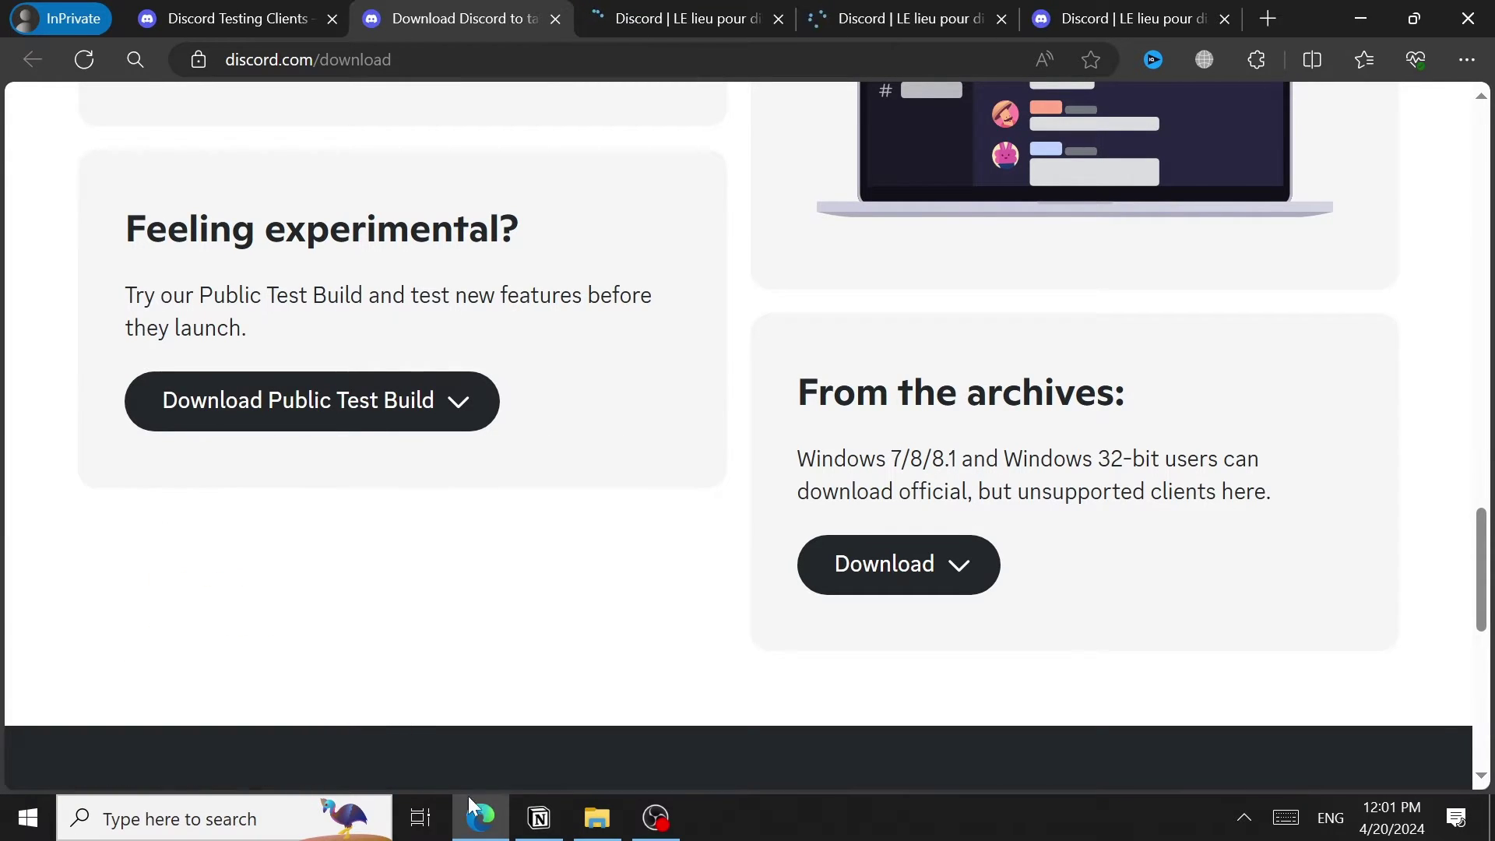
pyautogui.click(597, 818)
# Open the Setups folder and display its three Discord installers as large icons.
pyautogui.doubleClick(391, 266)
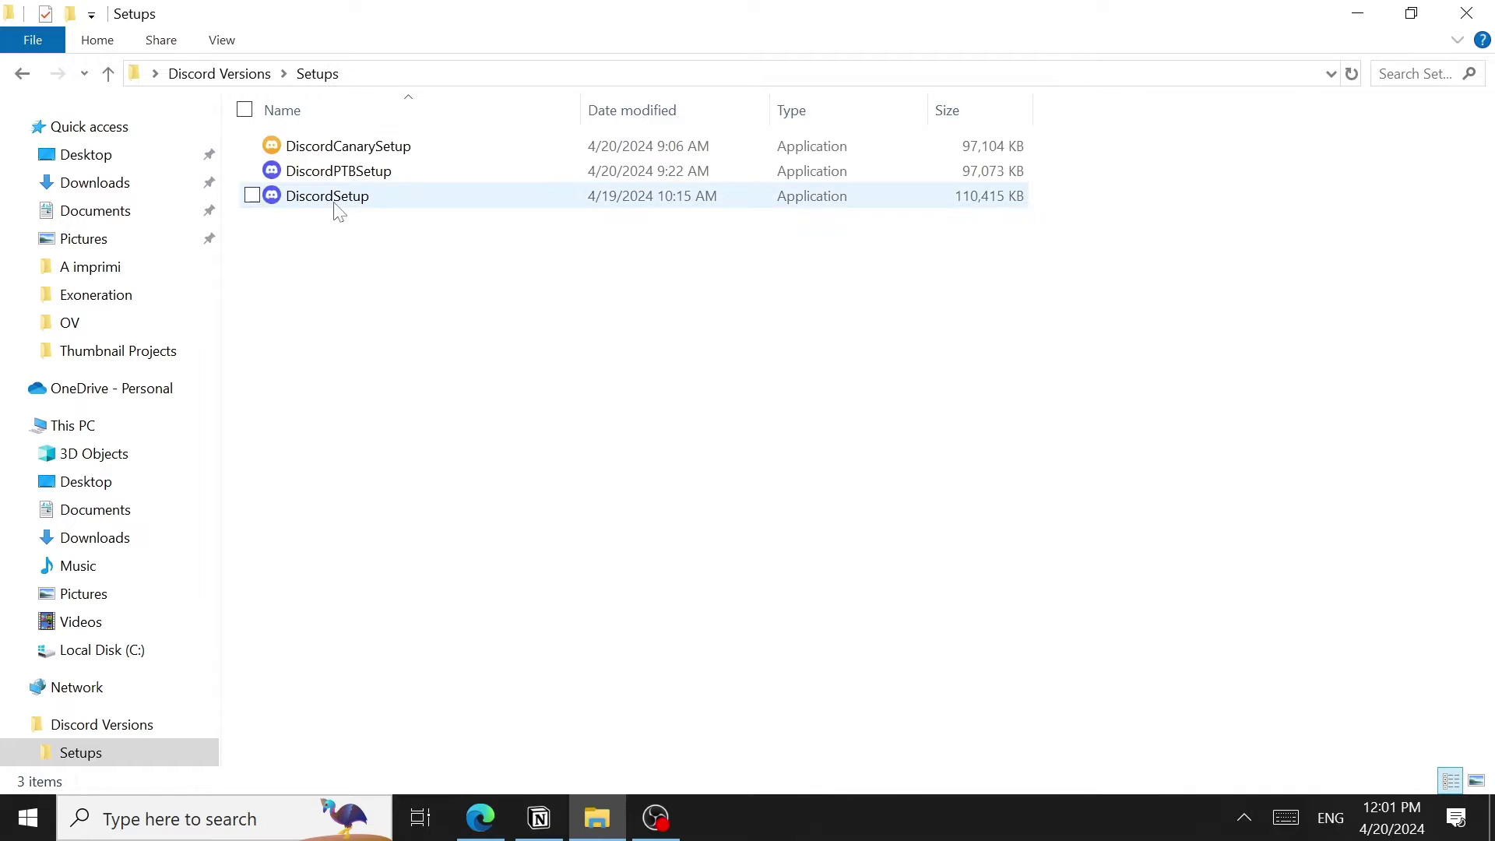
pyautogui.click(343, 171)
pyautogui.rightClick(556, 359)
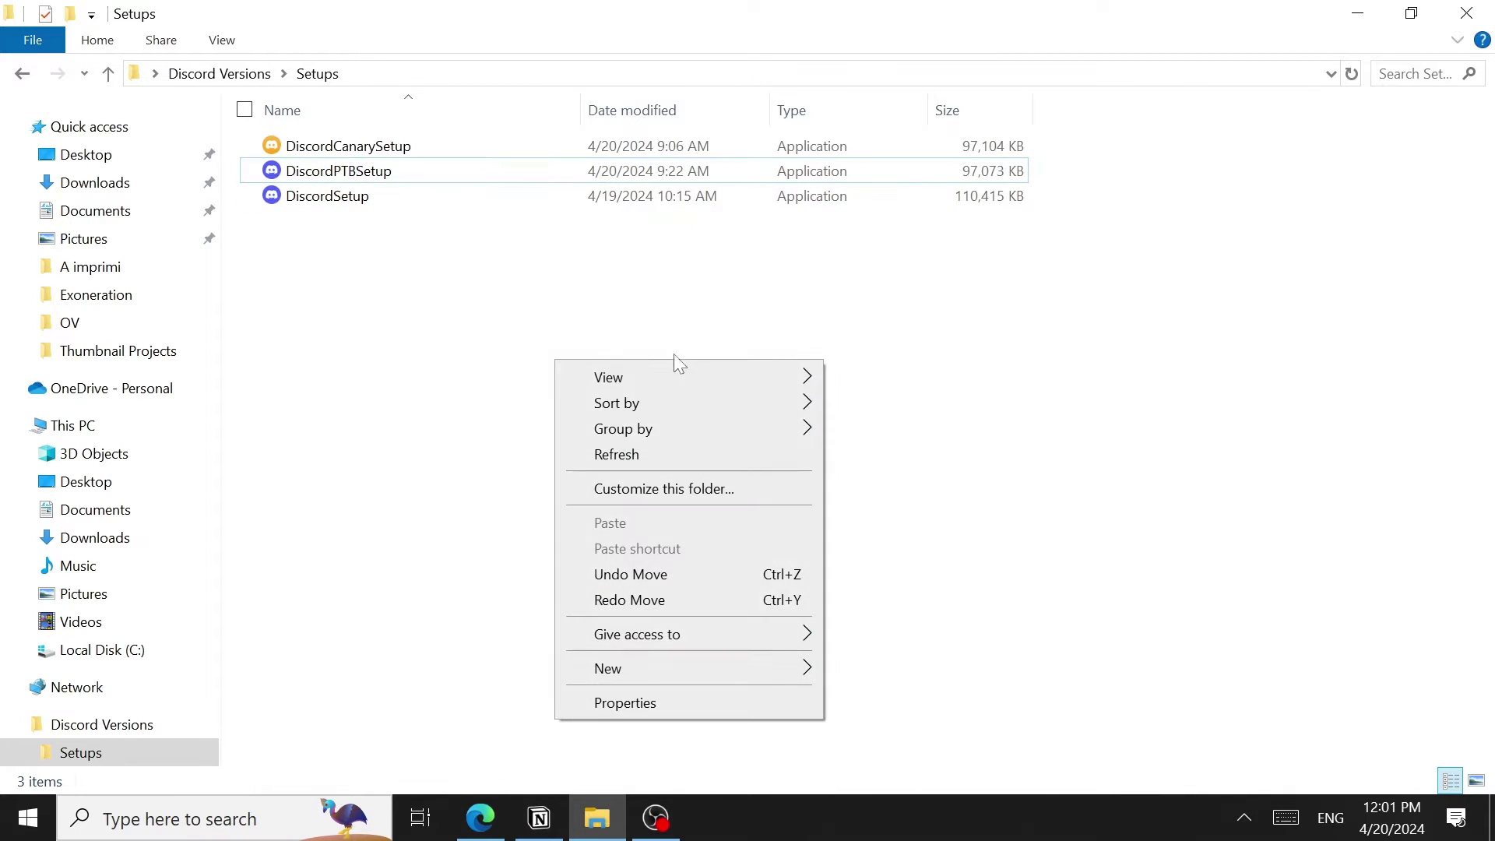
pyautogui.moveTo(670, 377)
pyautogui.click(872, 392)
pyautogui.moveTo(465, 333); pyautogui.dragTo(472, 247)
pyautogui.moveTo(576, 331); pyautogui.dragTo(589, 351)
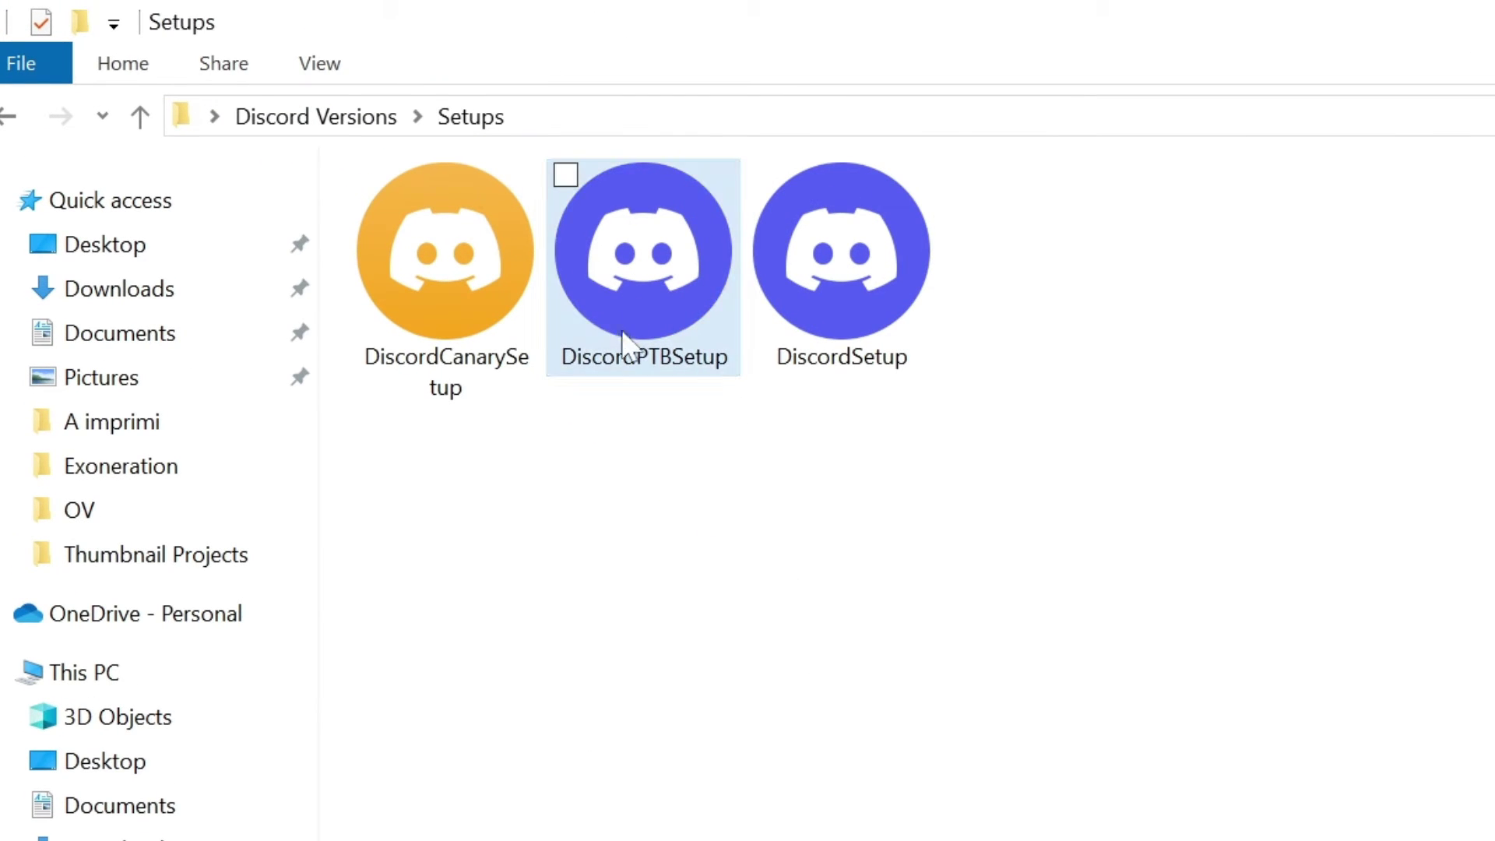
pyautogui.moveTo(632, 346)
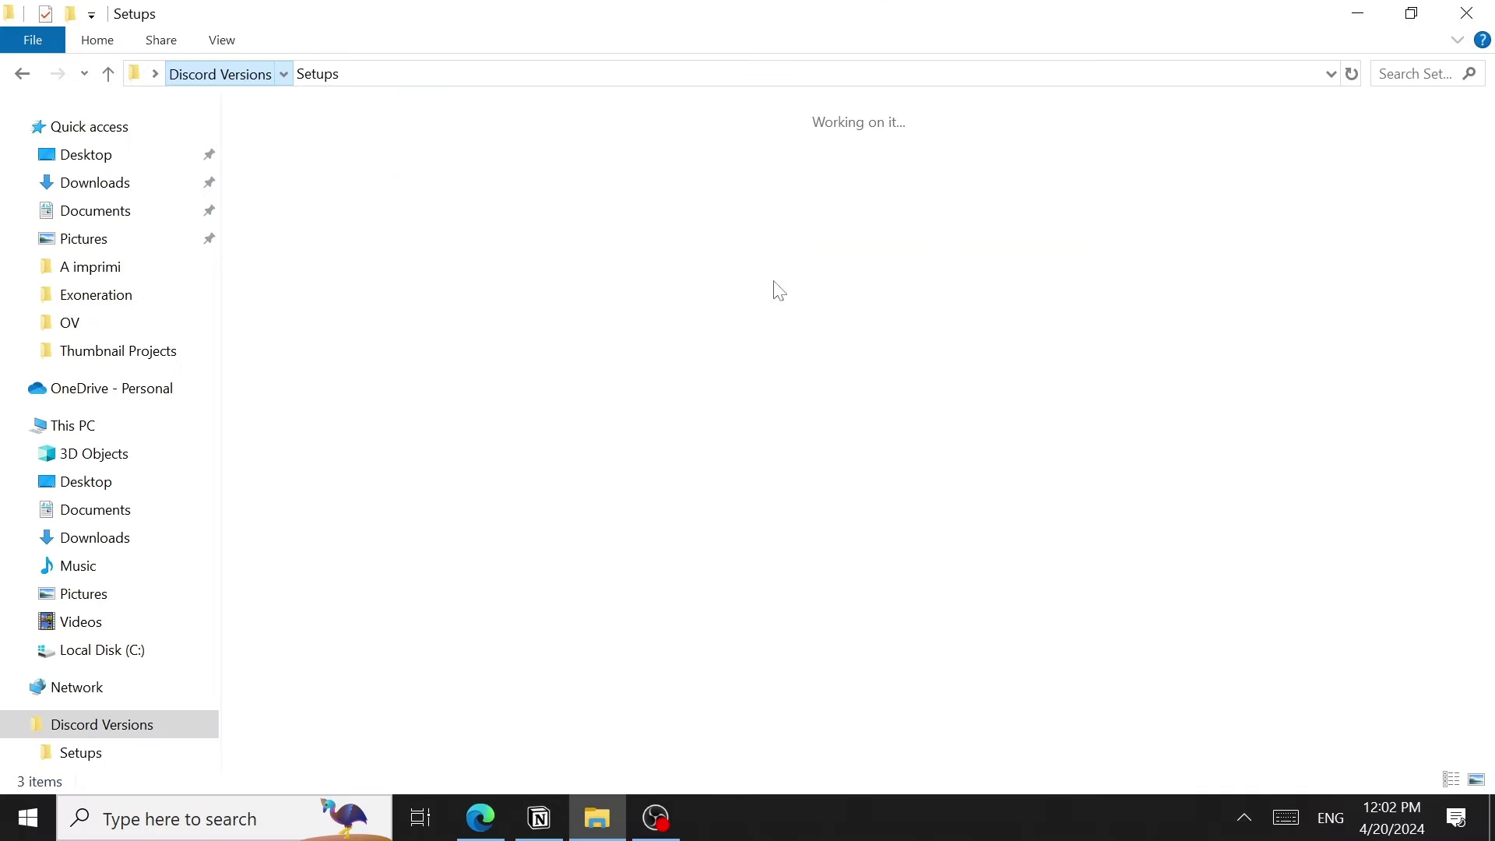
# Return to the Discord Versions folder of shortcuts.
pyautogui.hotkey('alt', 'Up')
pyautogui.moveTo(1091, 268); pyautogui.dragTo(1017, 500)
pyautogui.click(1018, 500)
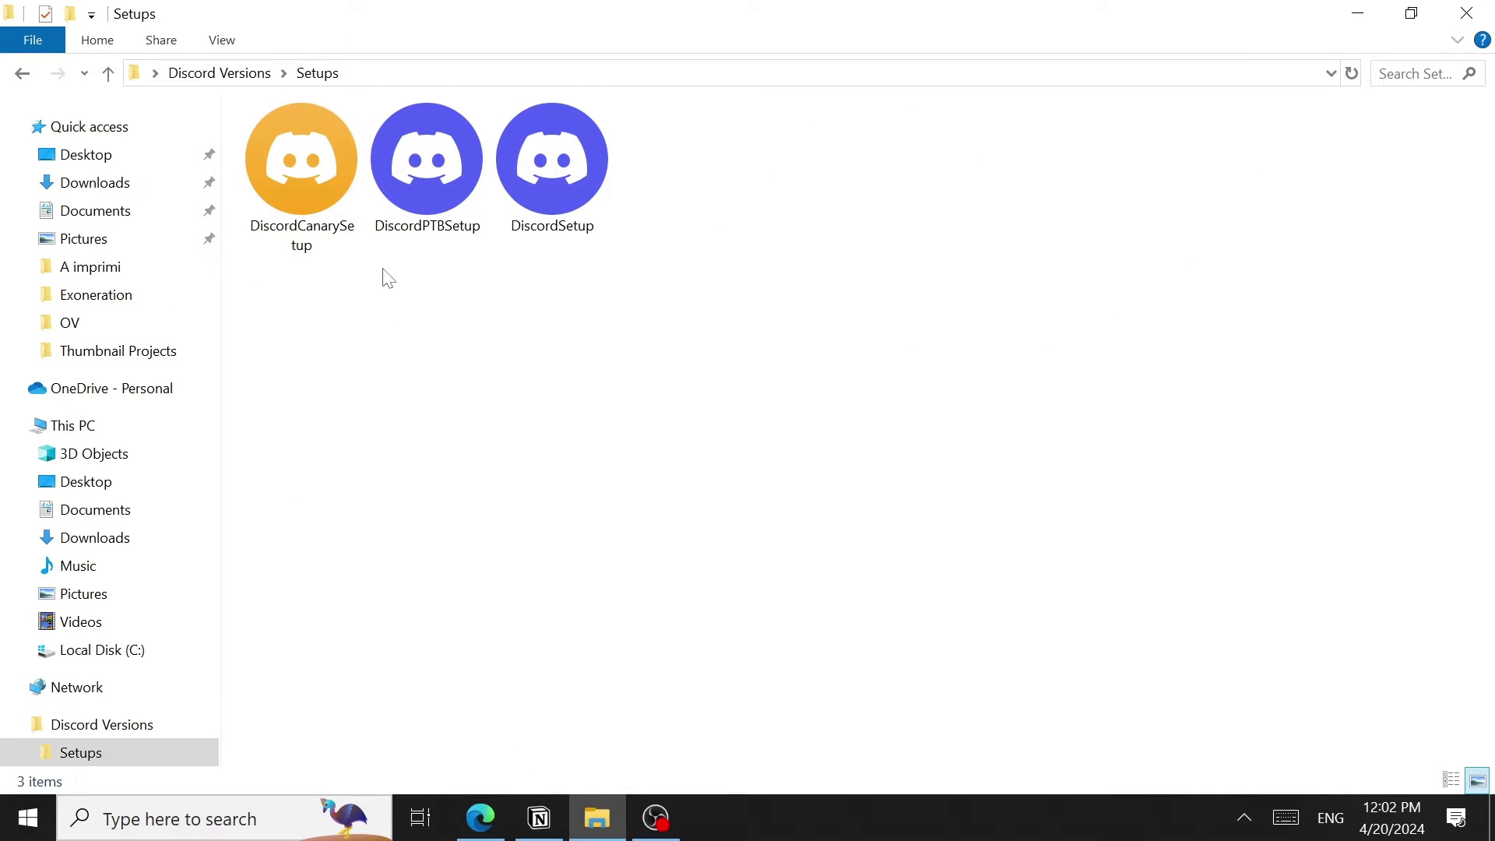
pyautogui.click(334, 222)
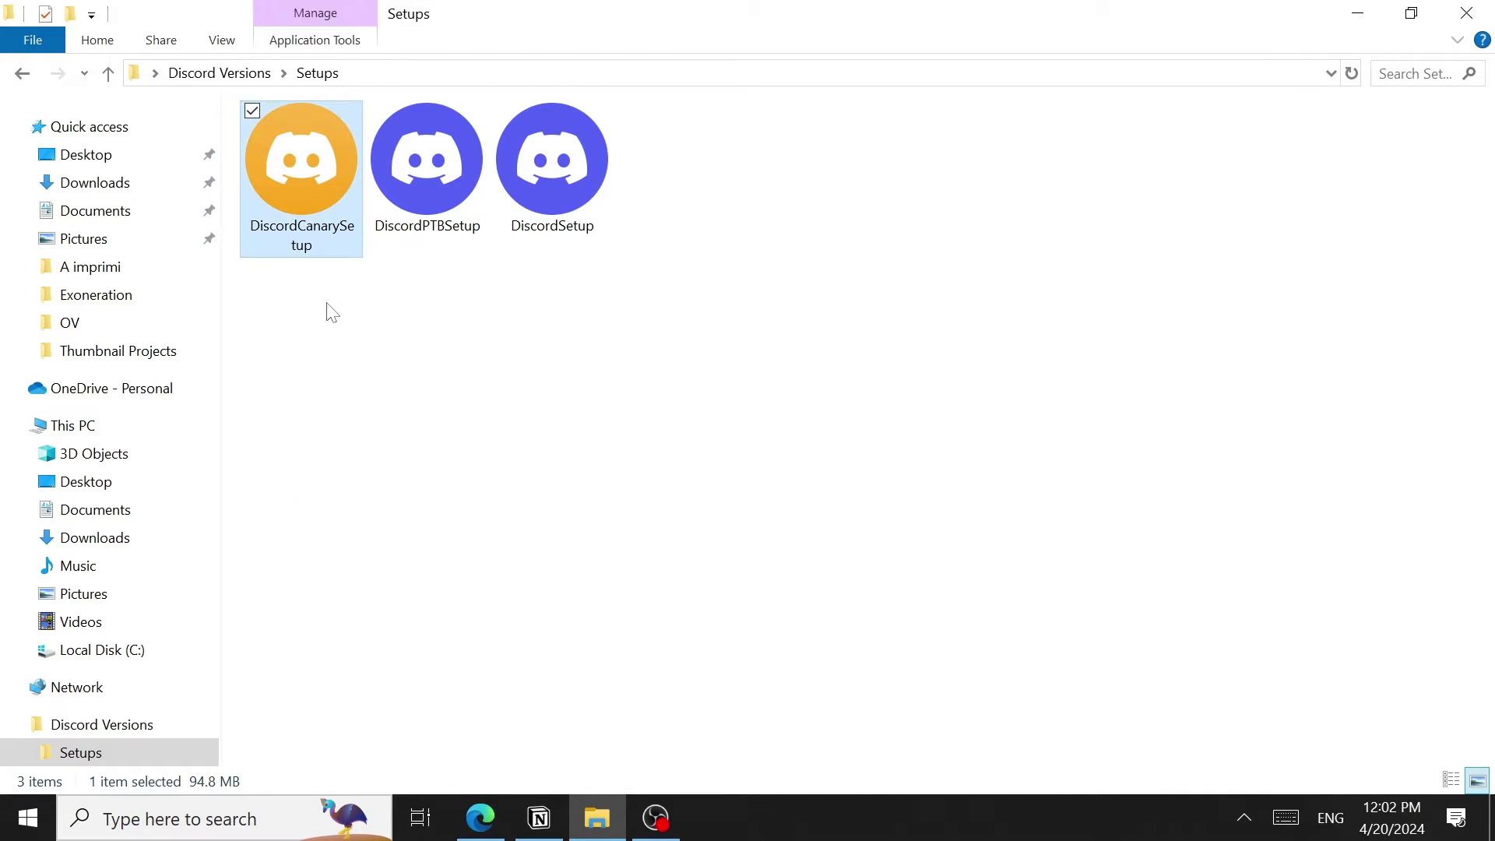
pyautogui.click(327, 310)
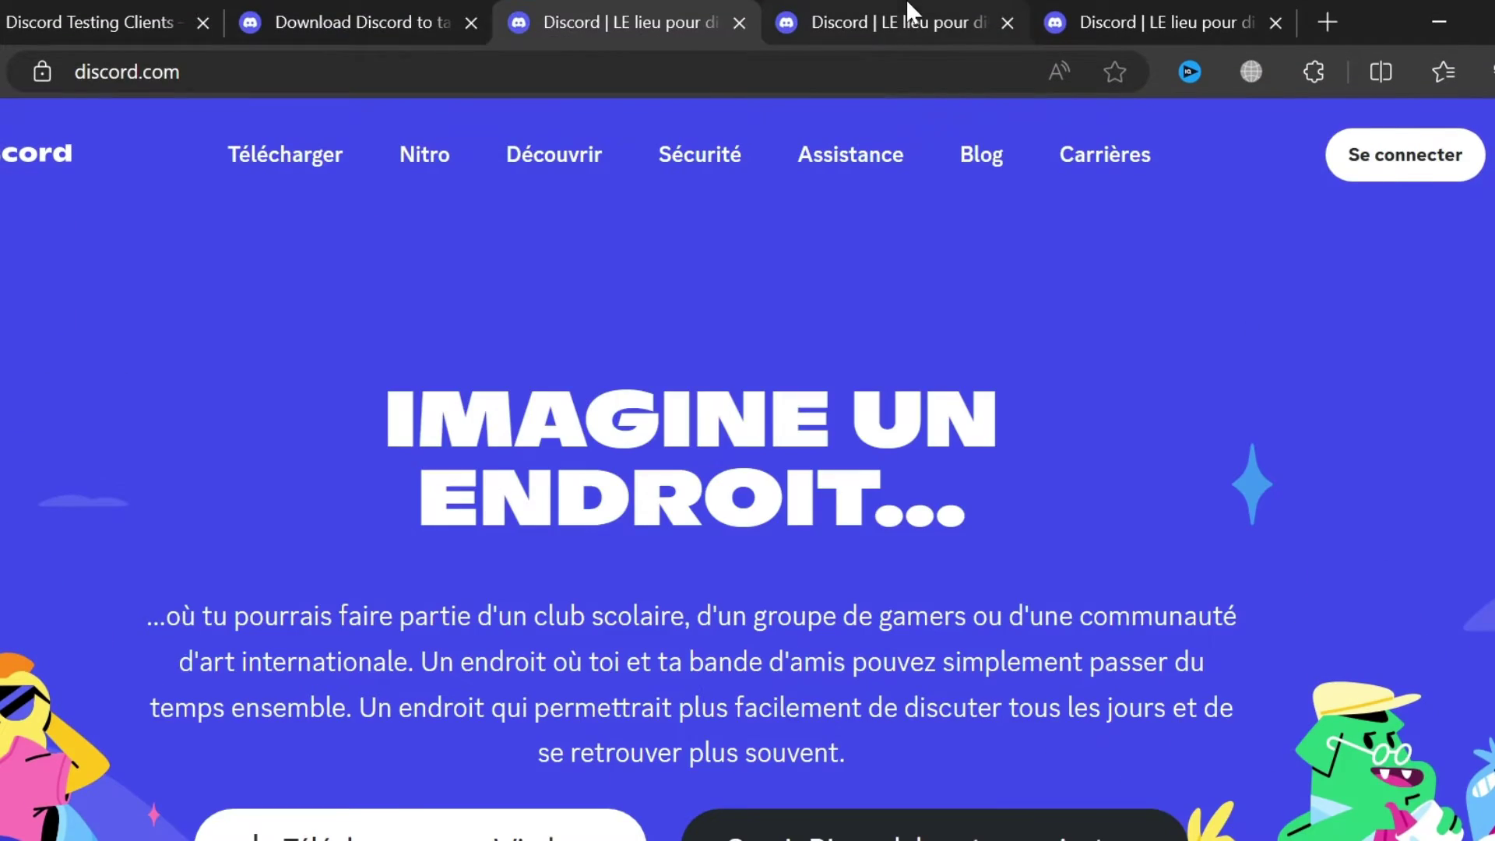
# Compare the Canary, regular and PTB Discord web tabs with the three Discord shortcuts.
pyautogui.click(951, 16)
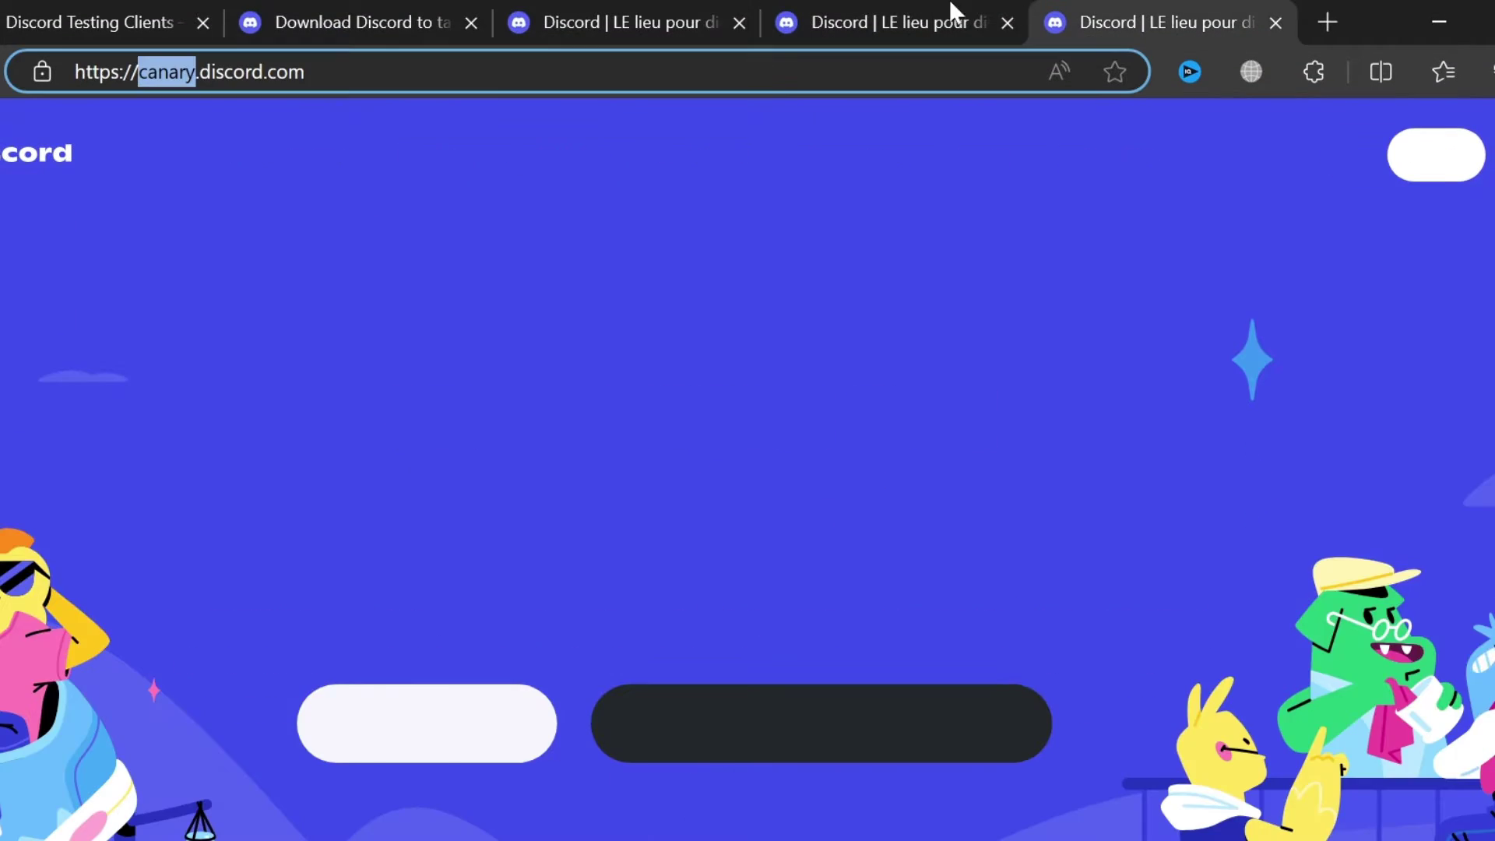
pyautogui.click(861, 15)
pyautogui.click(1114, 11)
pyautogui.click(895, 17)
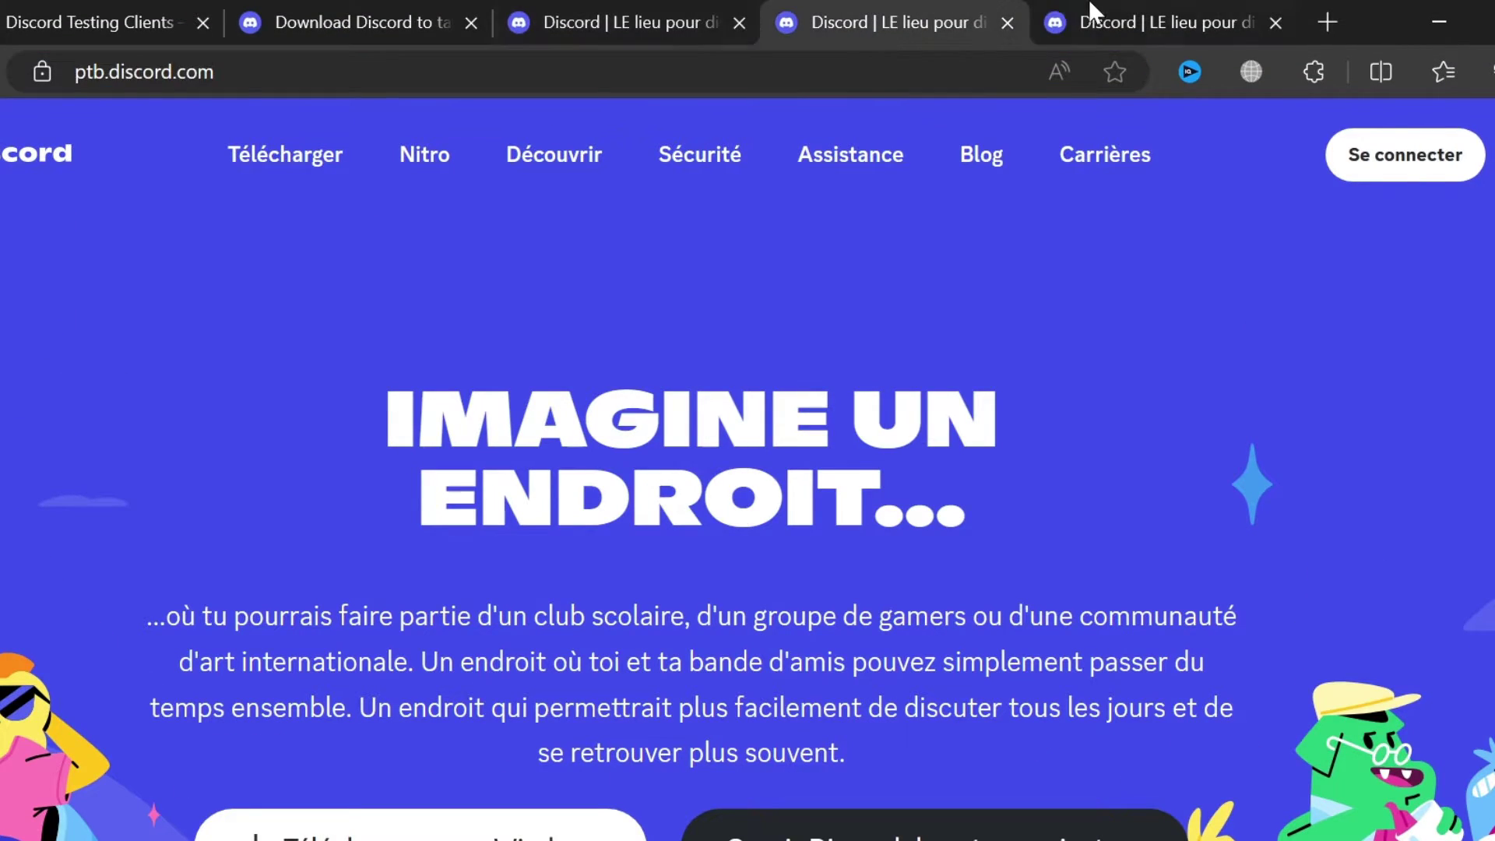
pyautogui.moveTo(1430, 528); pyautogui.dragTo(685, 209)
pyautogui.click(1203, 572)
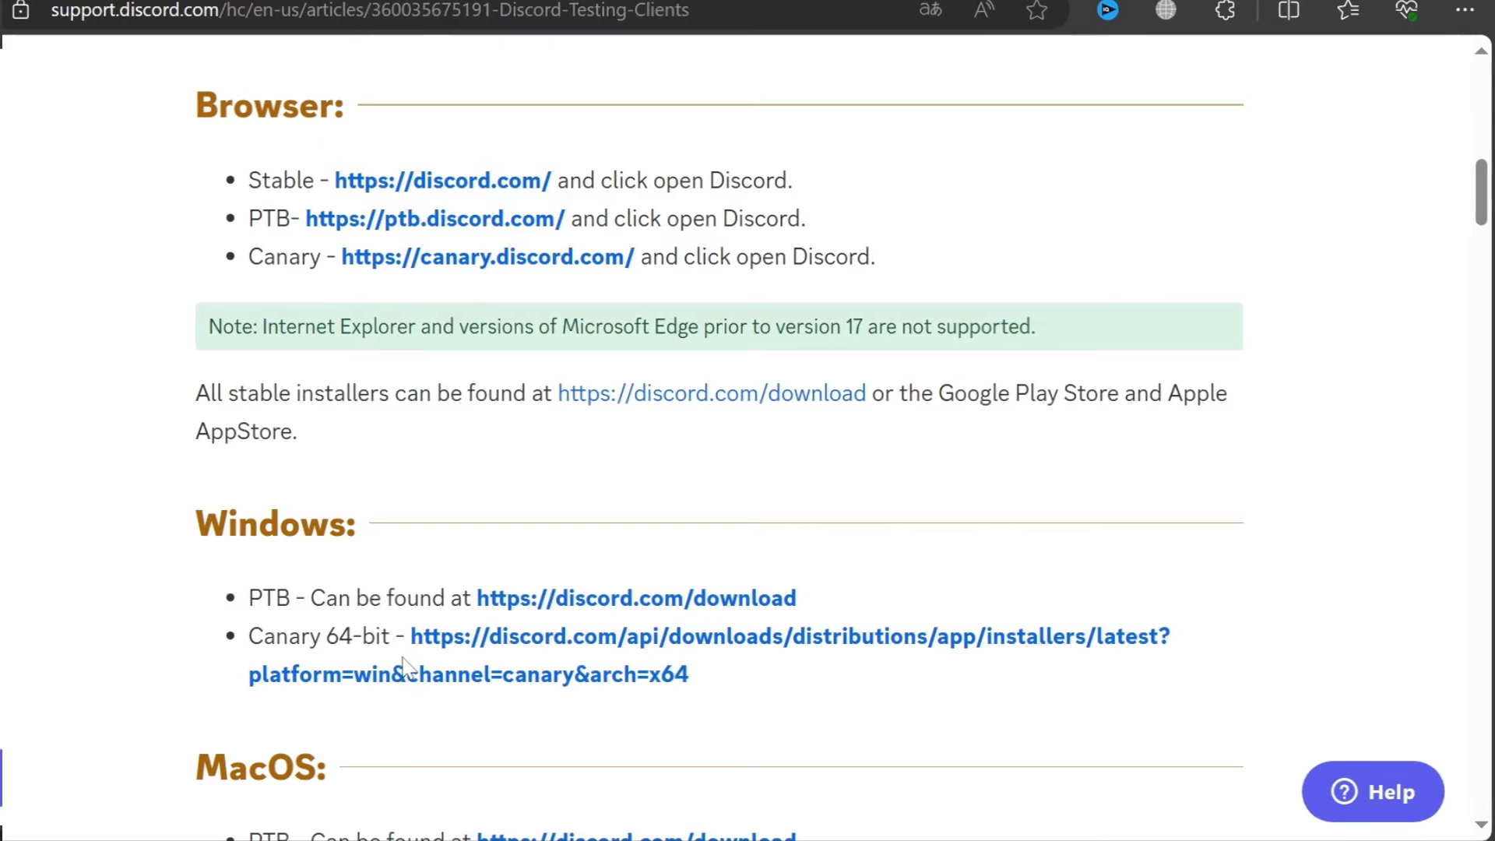
pyautogui.scroll(-3, 748, 467)
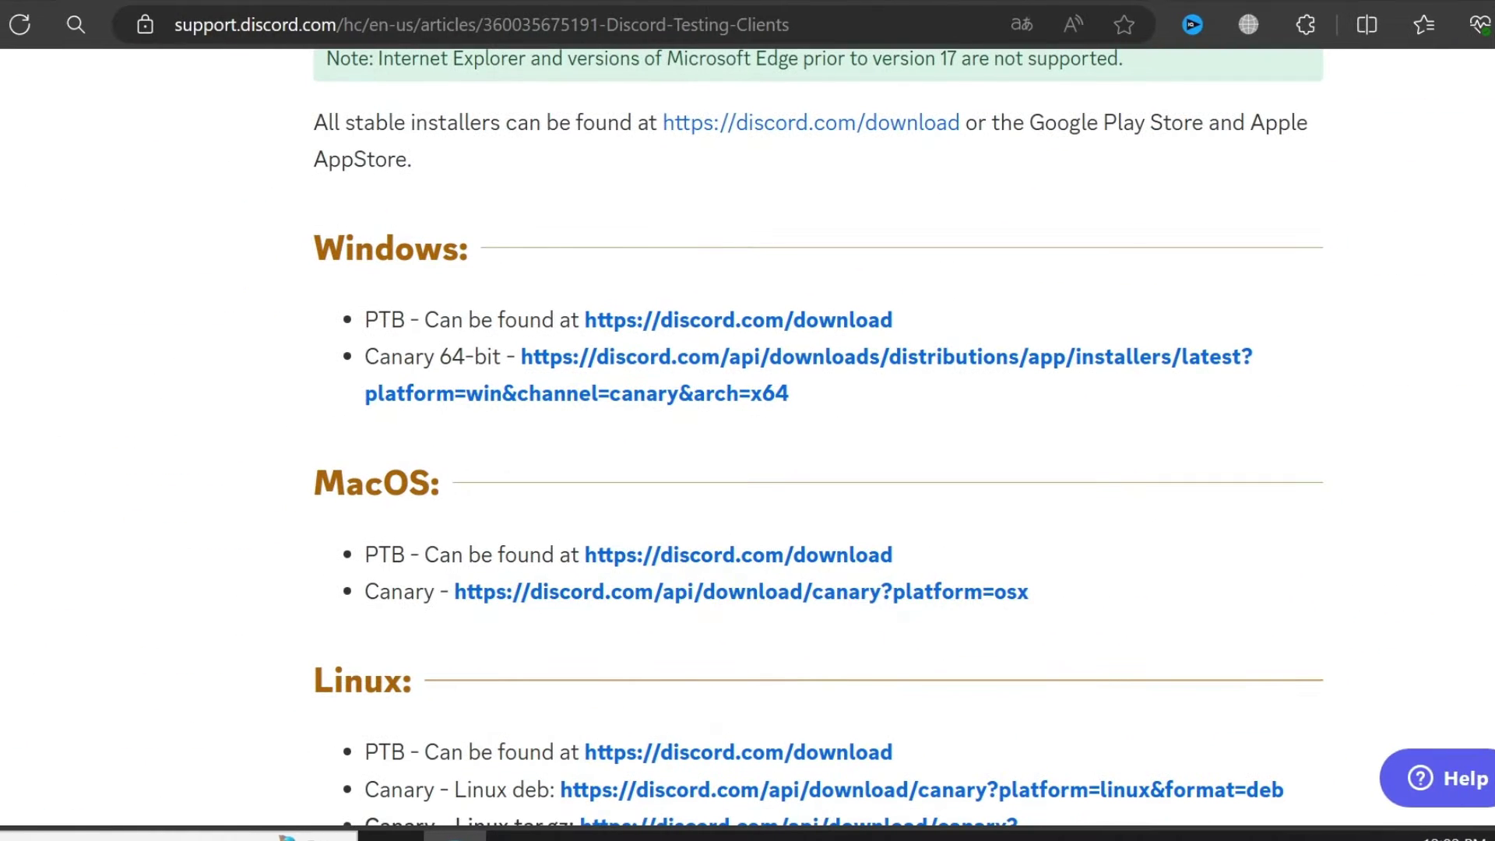
# Highlight the MacOS heading and scroll further down the article.
pyautogui.doubleClick(374, 483)
pyautogui.click(389, 539)
pyautogui.scroll(-3, 697, 666)
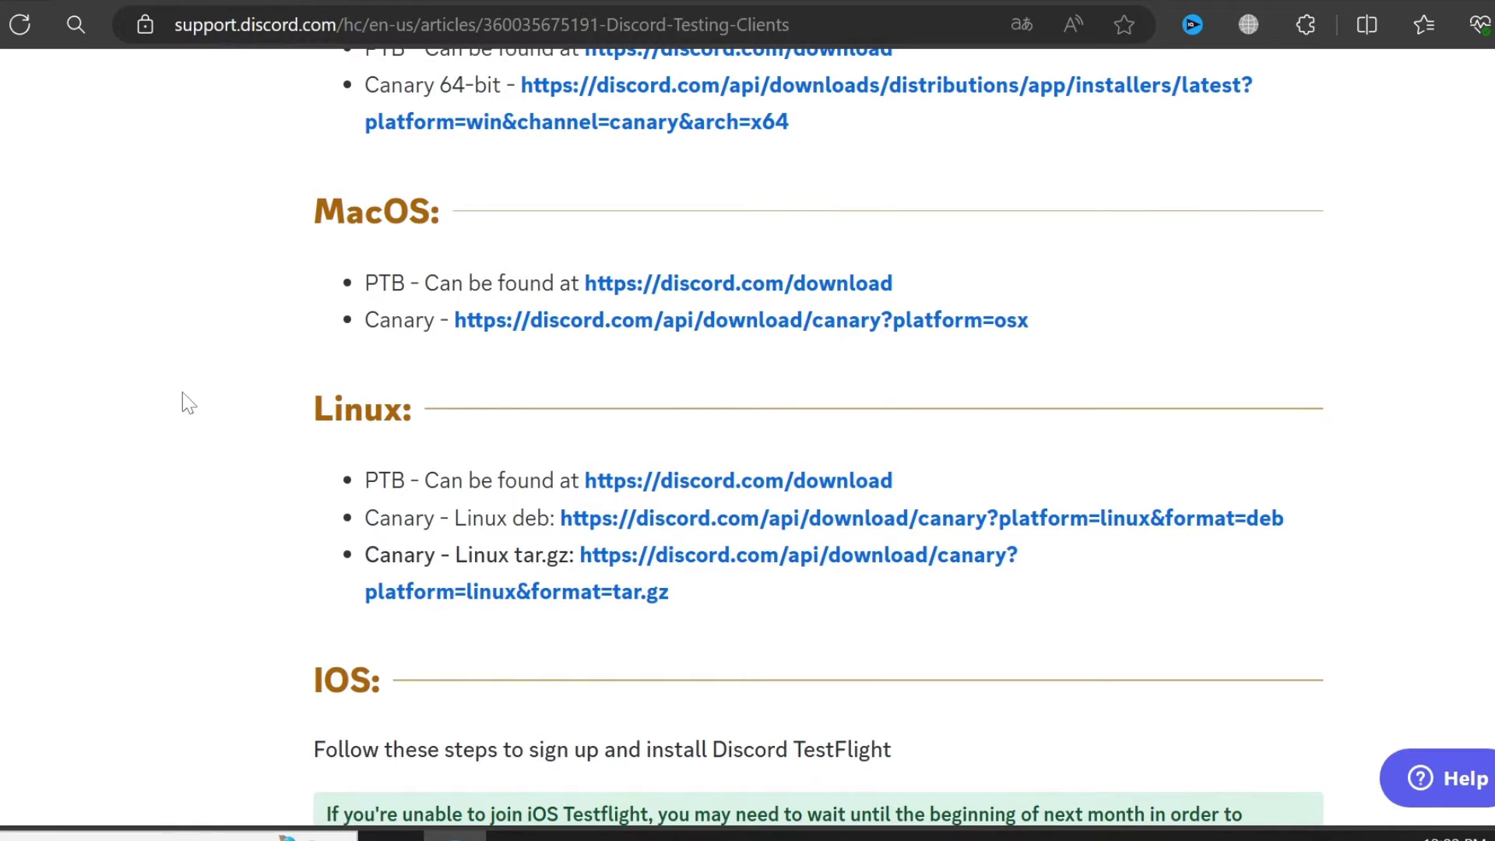
pyautogui.scroll(-6, 182, 397)
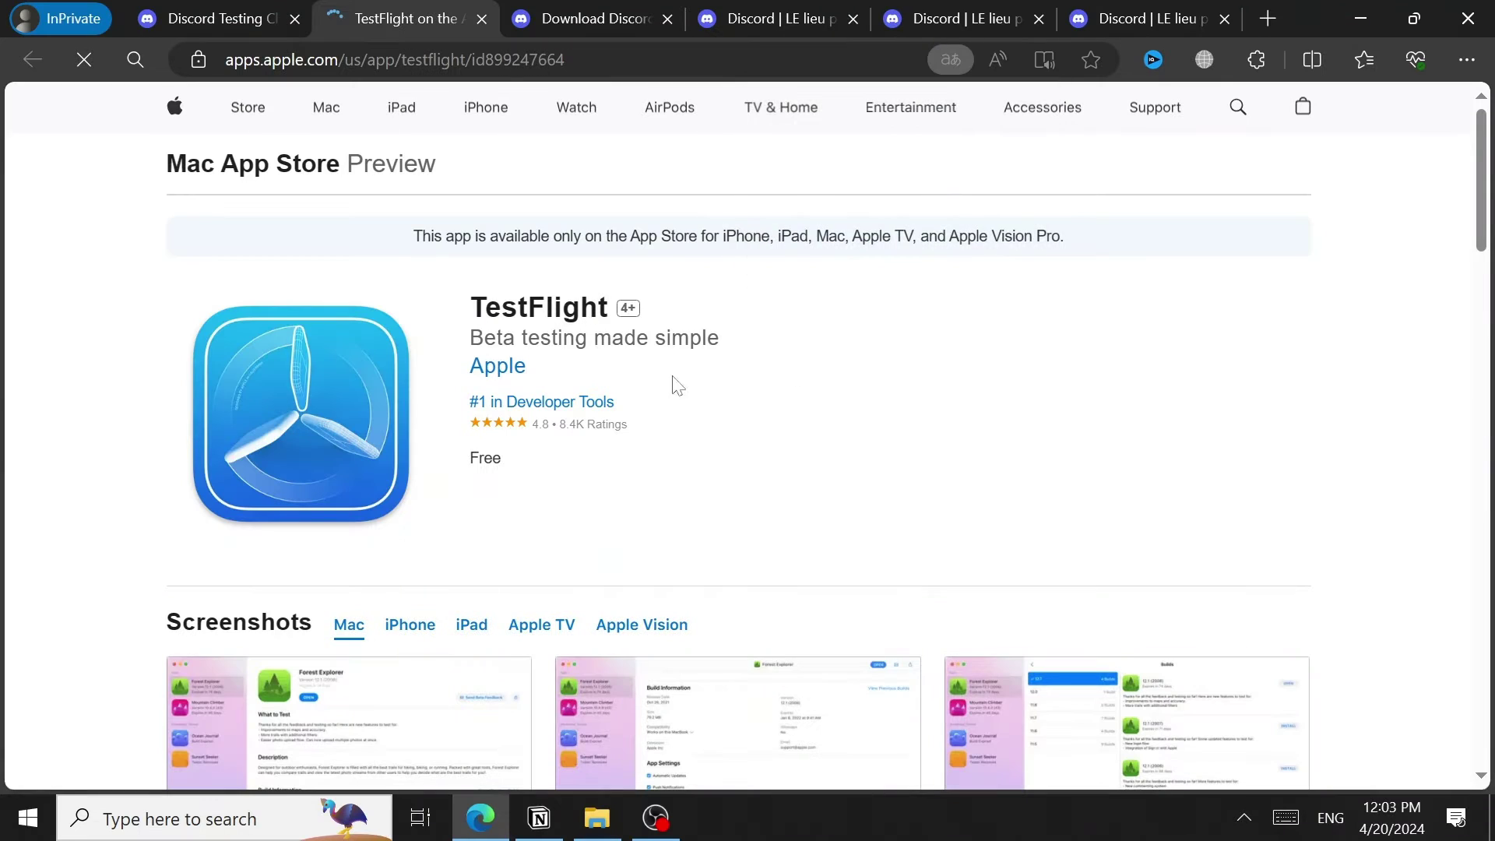
# Open Discord's TestFlight join page from the article and look through it.
pyautogui.click(206, 16)
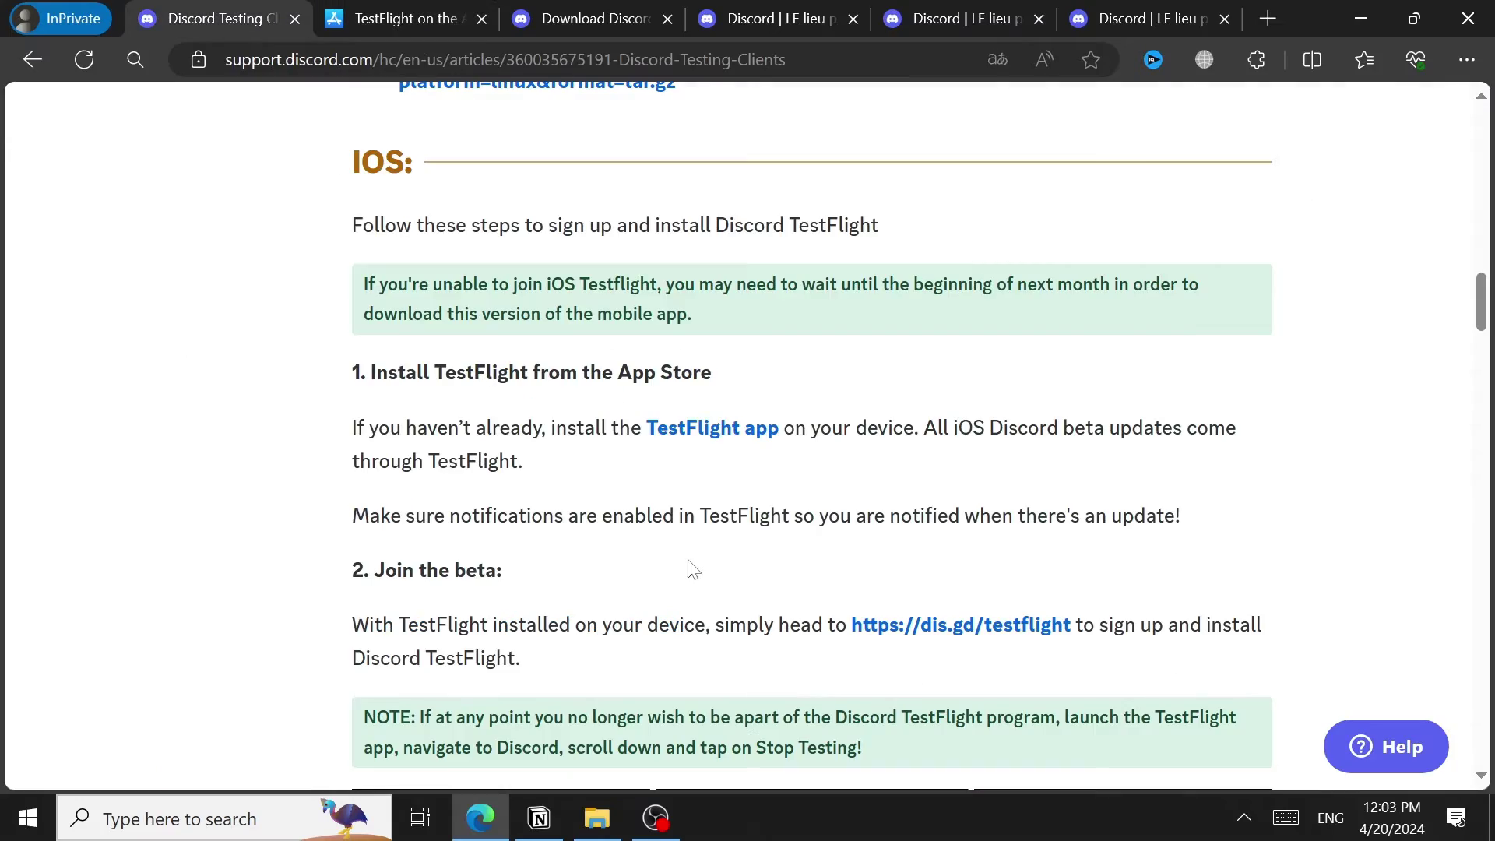
pyautogui.scroll(-3, 693, 569)
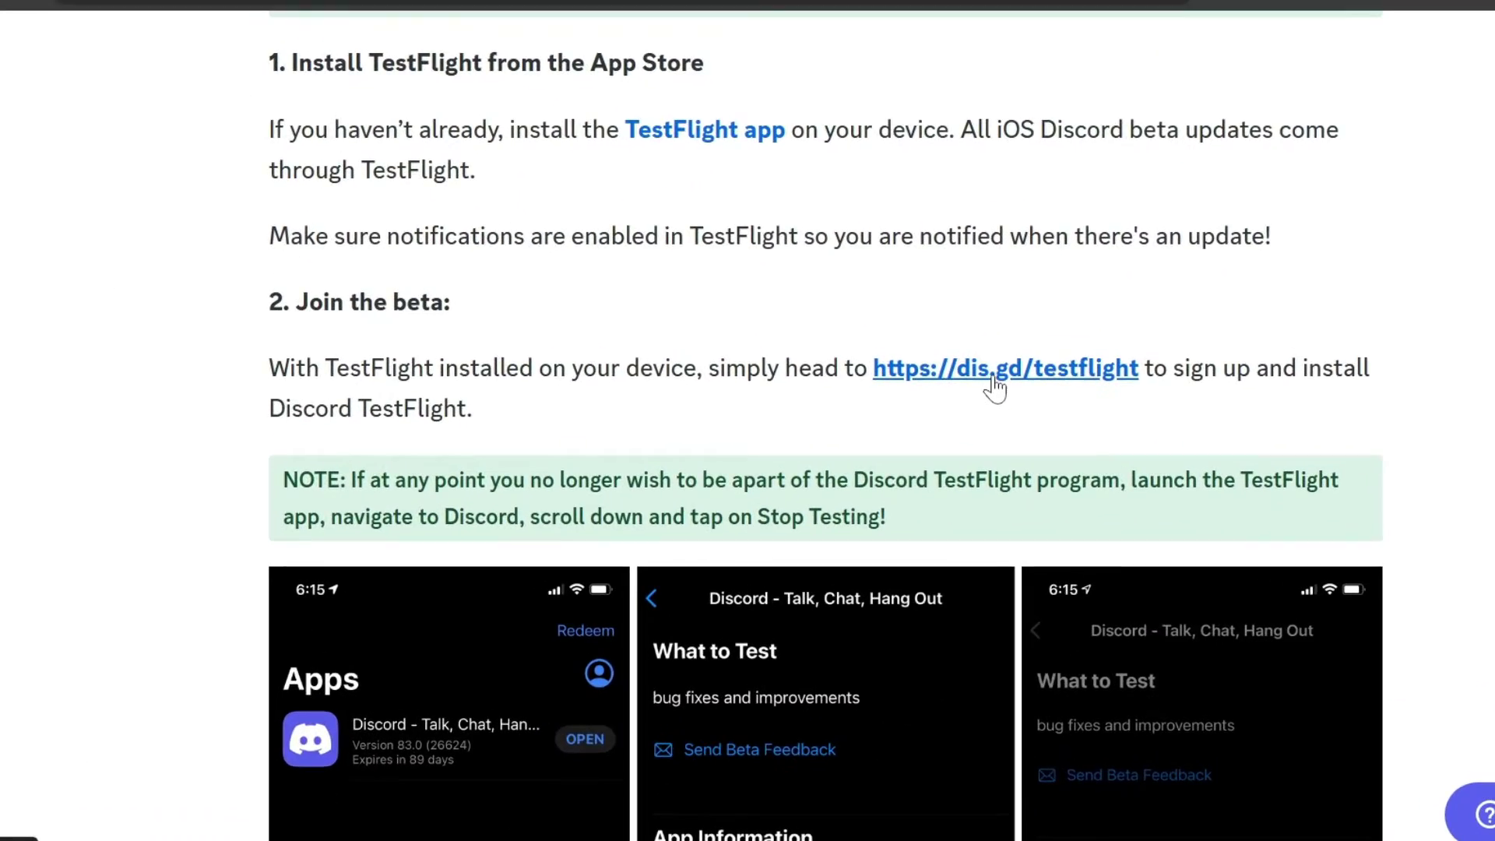
pyautogui.click(991, 383)
pyautogui.scroll(-6, 557, 409)
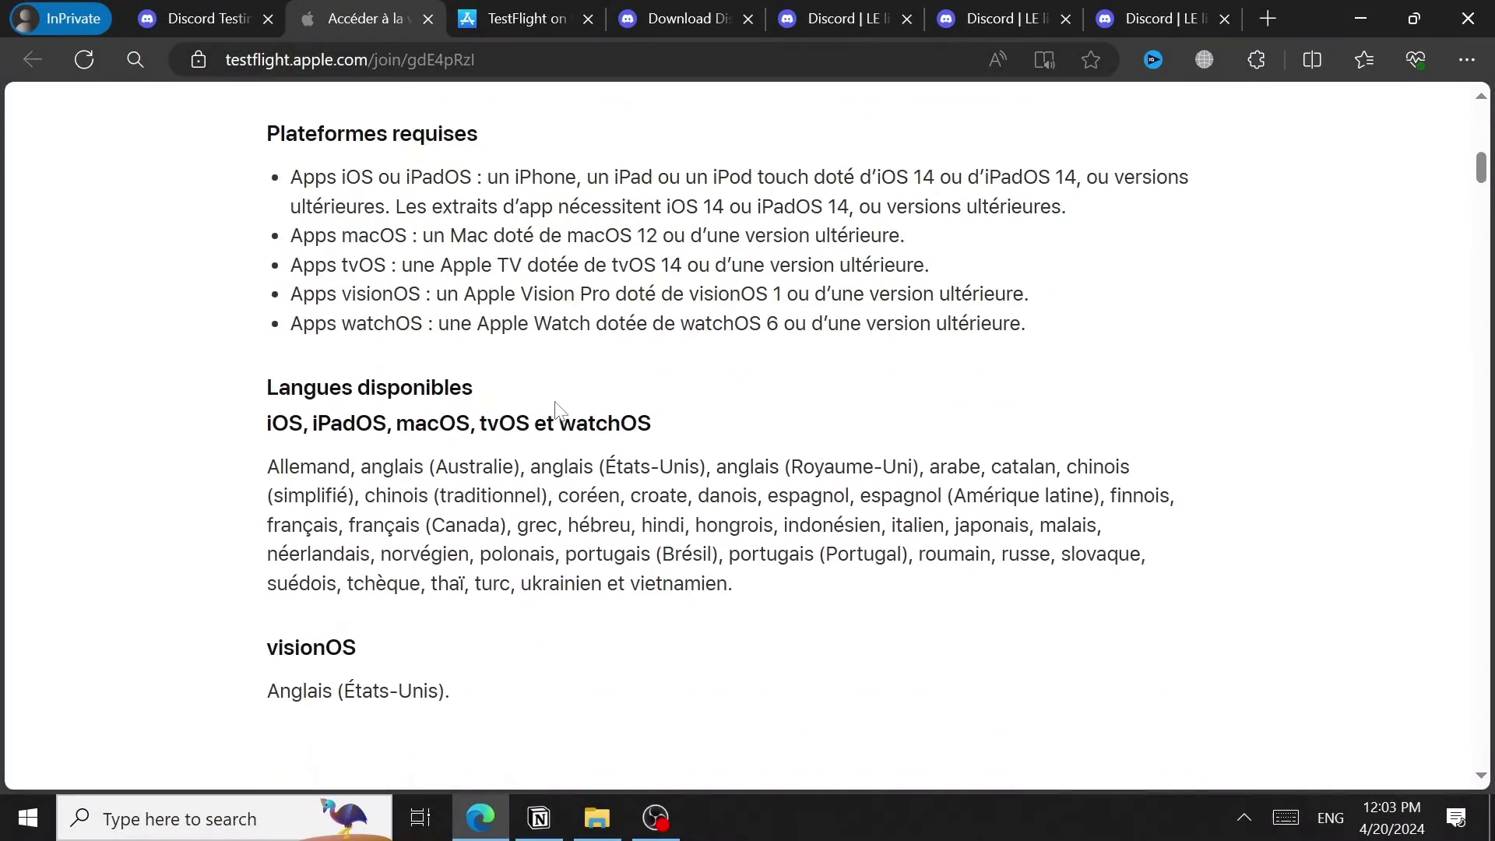
pyautogui.scroll(-15, 556, 408)
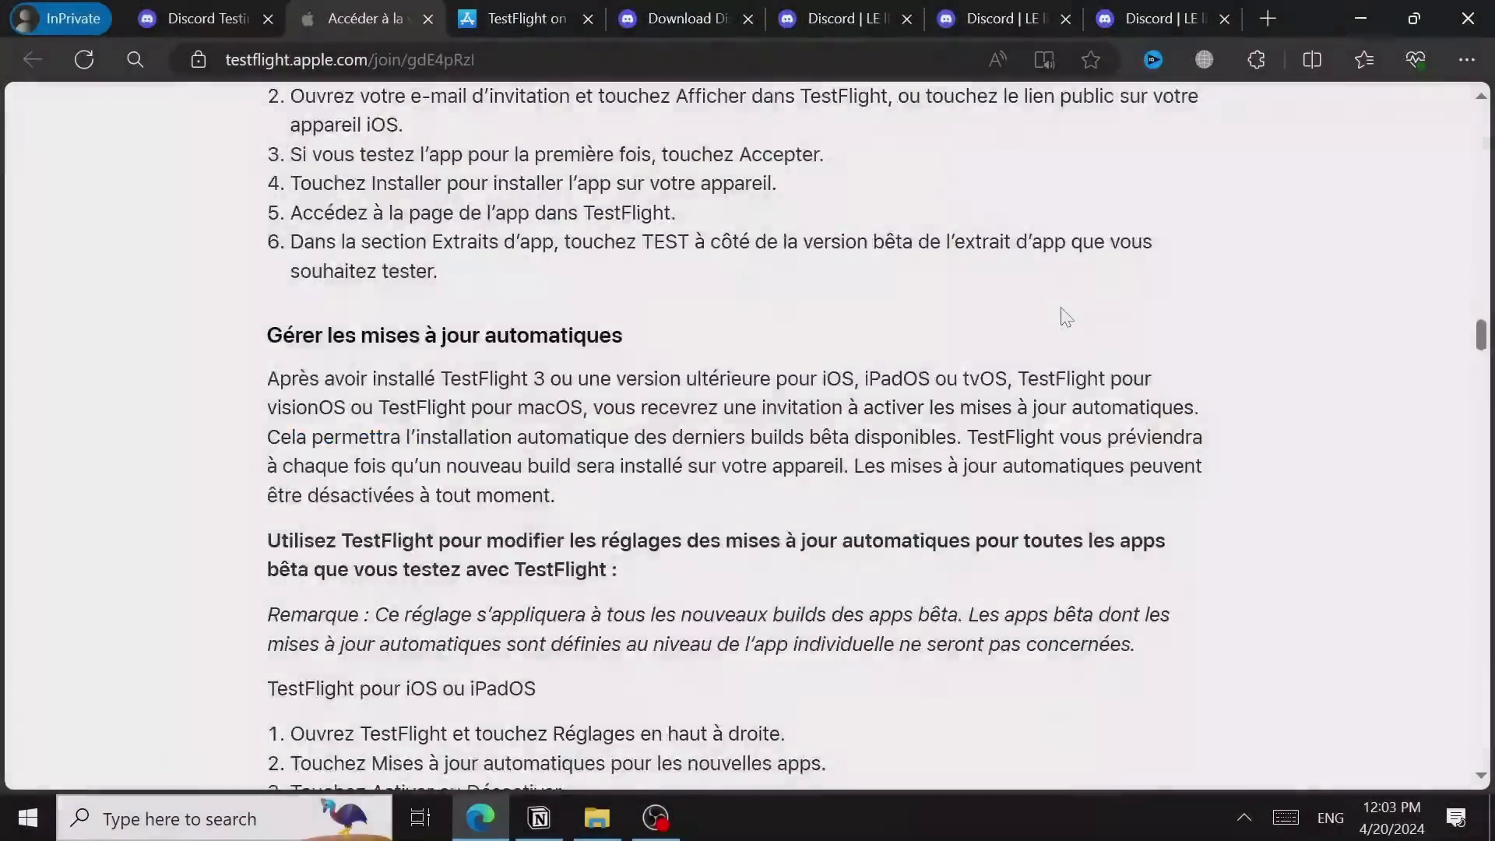
pyautogui.scroll(-20, 1066, 317)
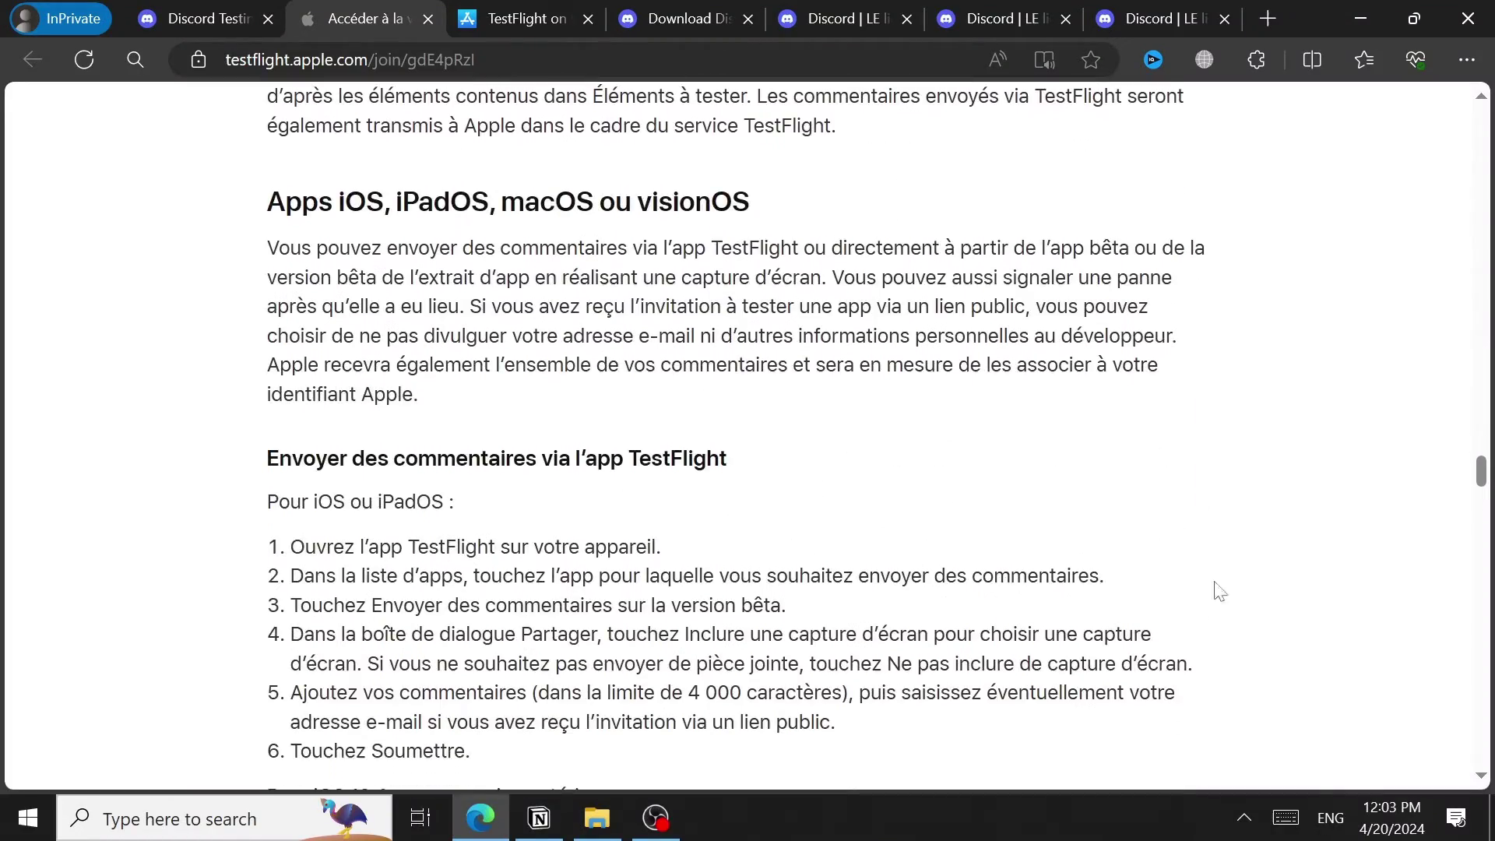
pyautogui.scroll(10, 1220, 592)
# Back in the article, select the Android heading and the start of the Android Beta steps.
pyautogui.click(232, 18)
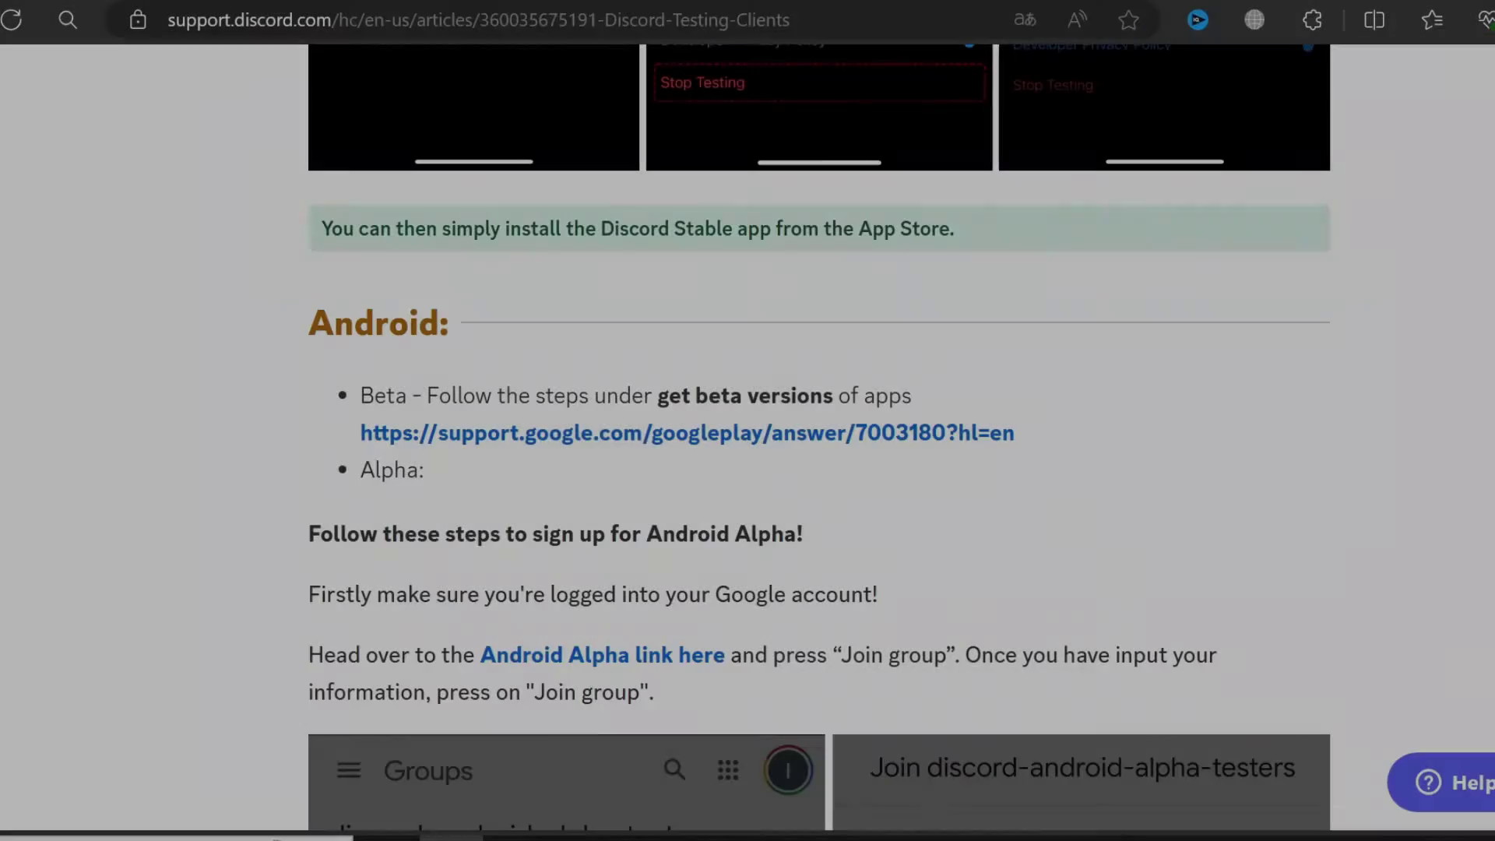
pyautogui.doubleClick(428, 336)
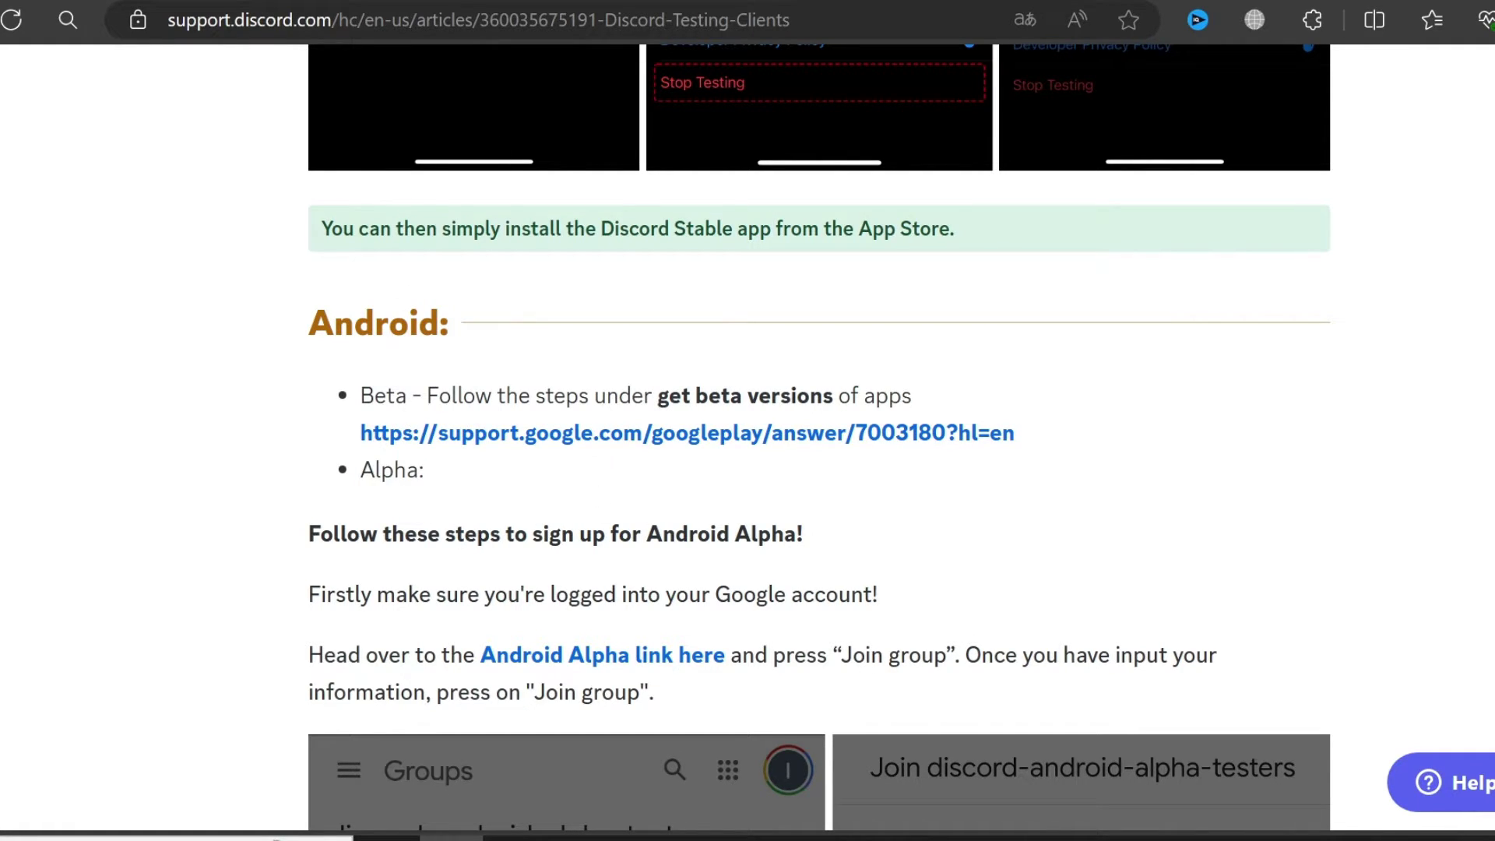
pyautogui.moveTo(426, 396); pyautogui.dragTo(653, 397)
pyautogui.click(658, 450)
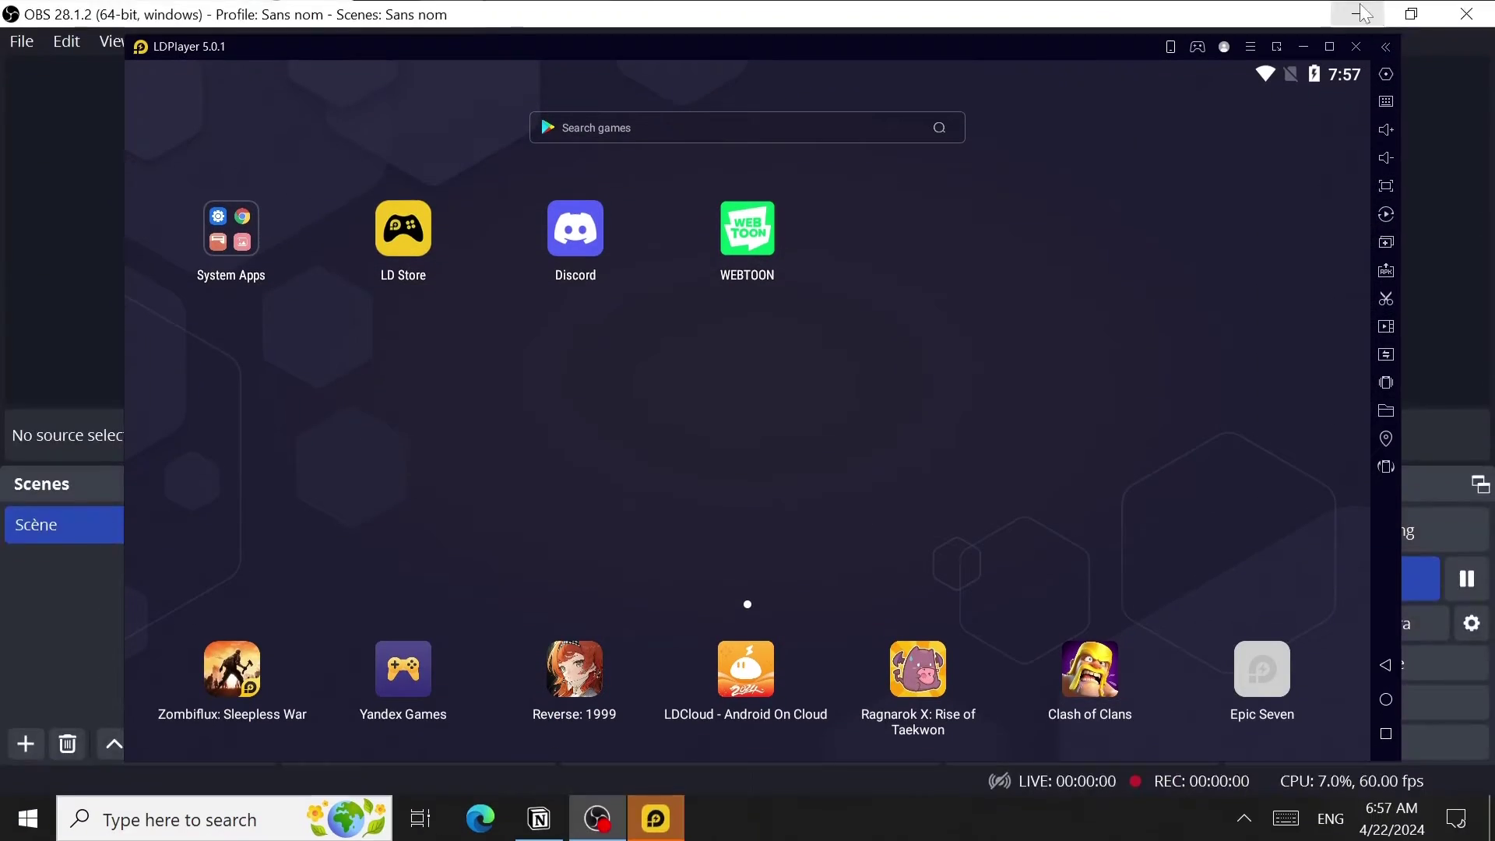
# Search the Play Store for 'discord' and open the Discord app's details.
pyautogui.click(234, 234)
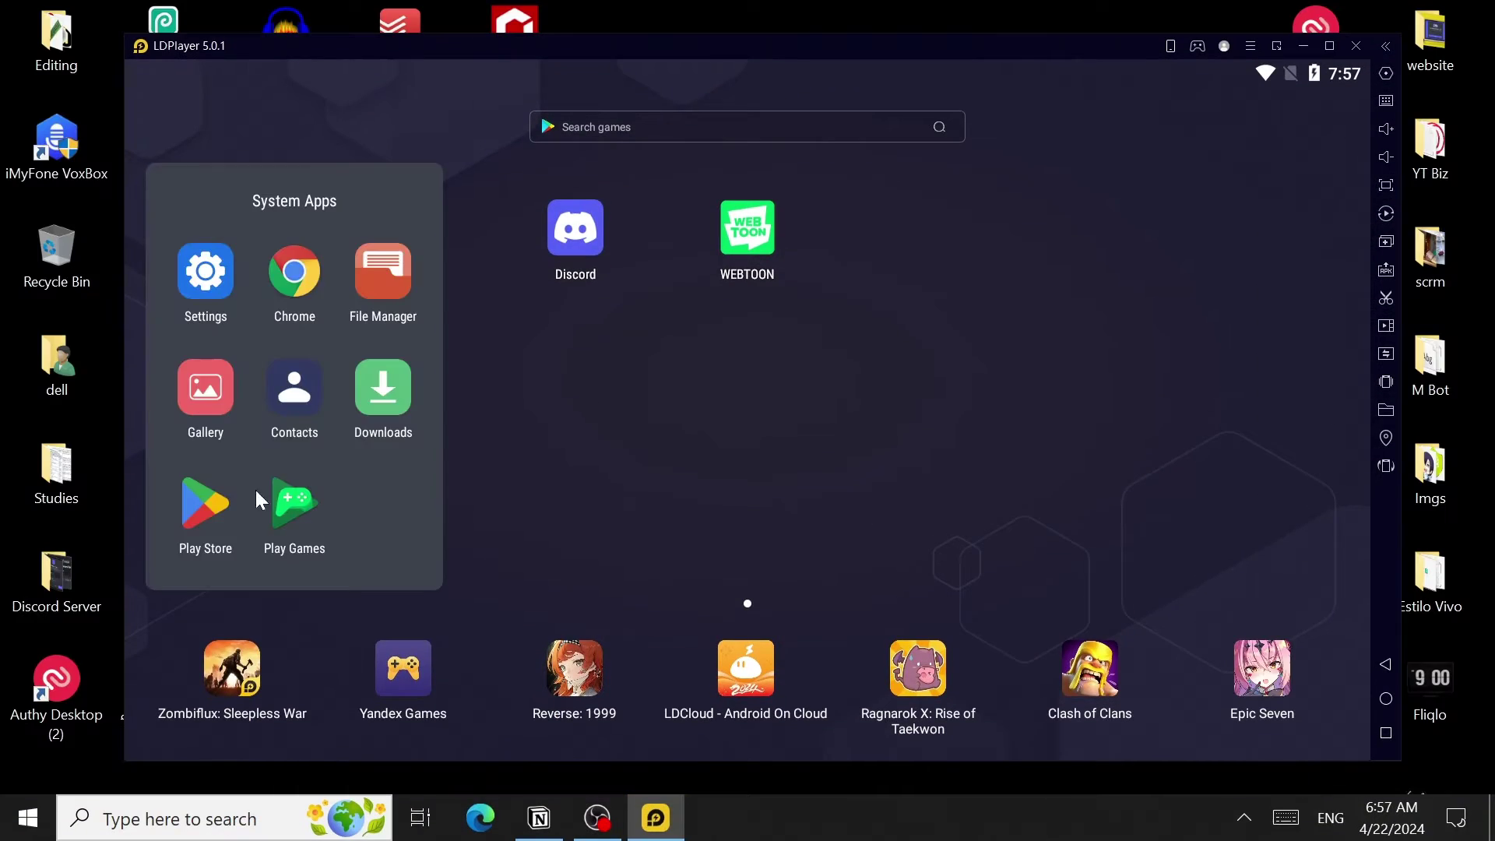
pyautogui.click(203, 507)
pyautogui.click(620, 87)
pyautogui.write('discord')
pyautogui.press('Return')
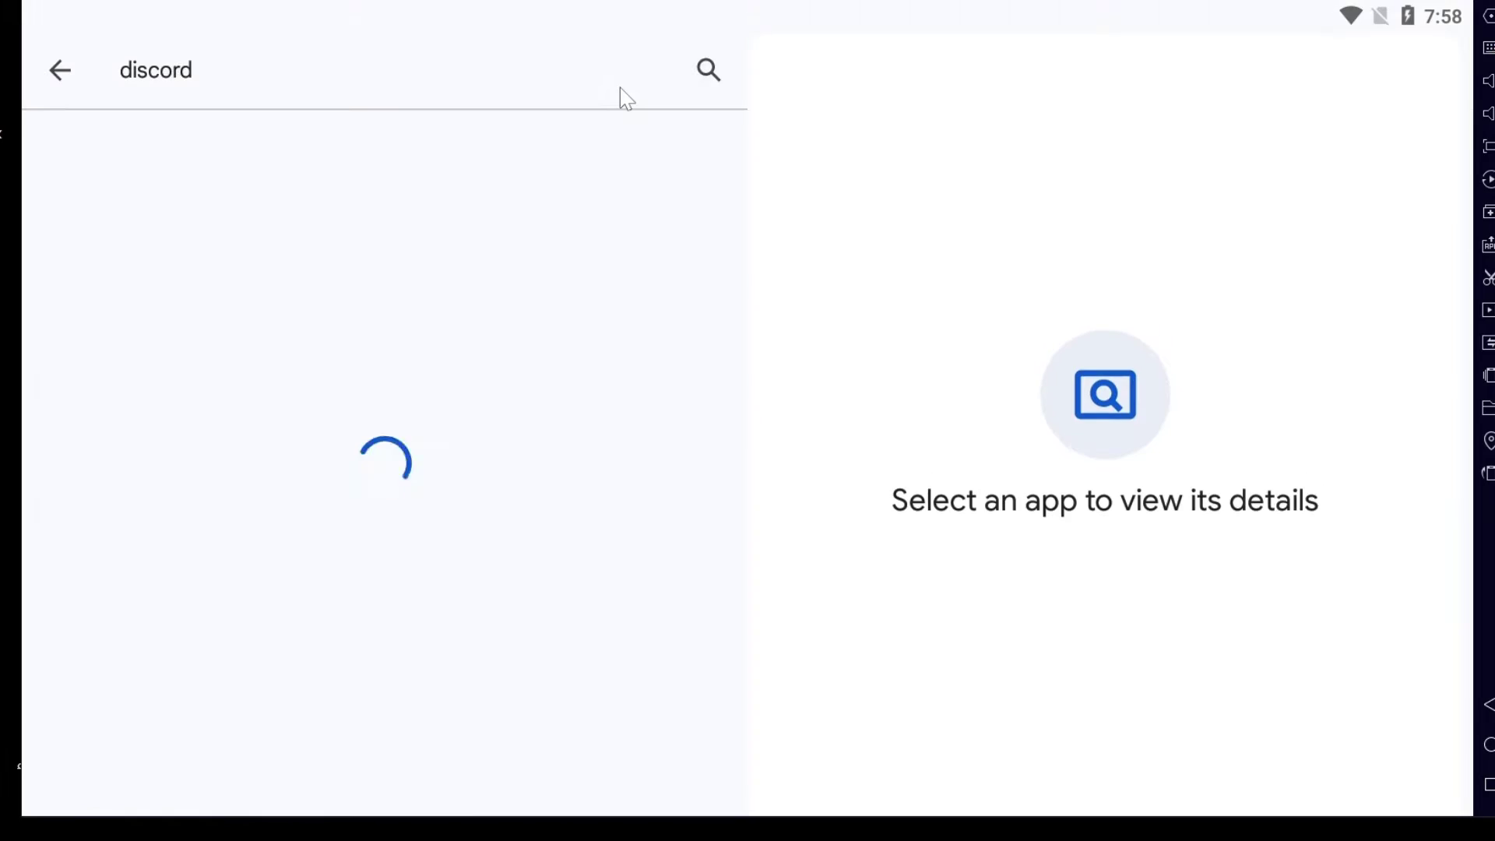
pyautogui.click(356, 399)
# Join the Discord beta program from the app page and confirm.
pyautogui.scroll(-10, 1001, 594)
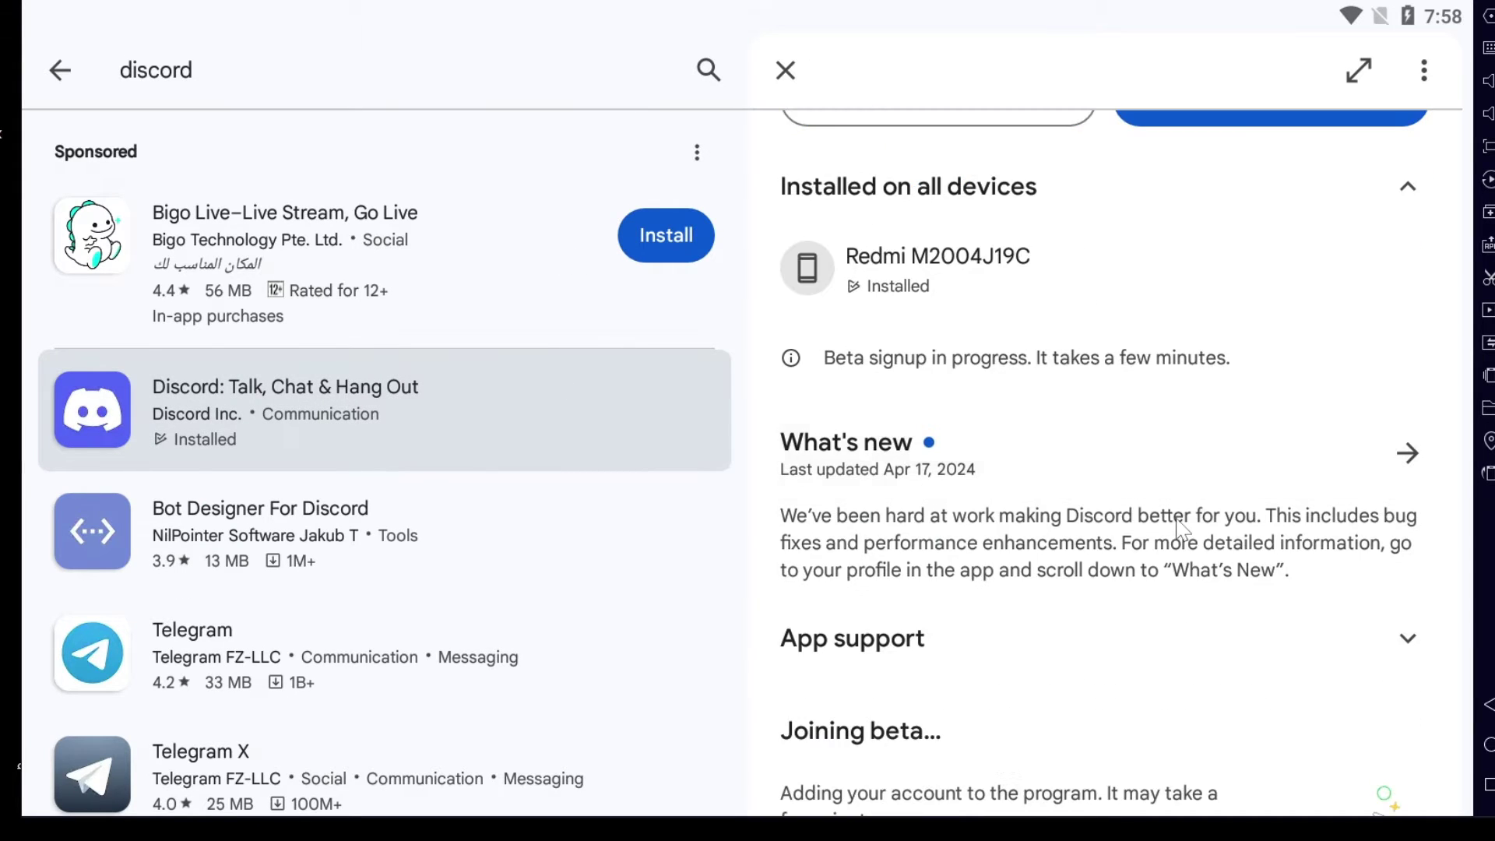
pyautogui.click(1404, 464)
pyautogui.moveTo(1405, 464); pyautogui.dragTo(1410, 381)
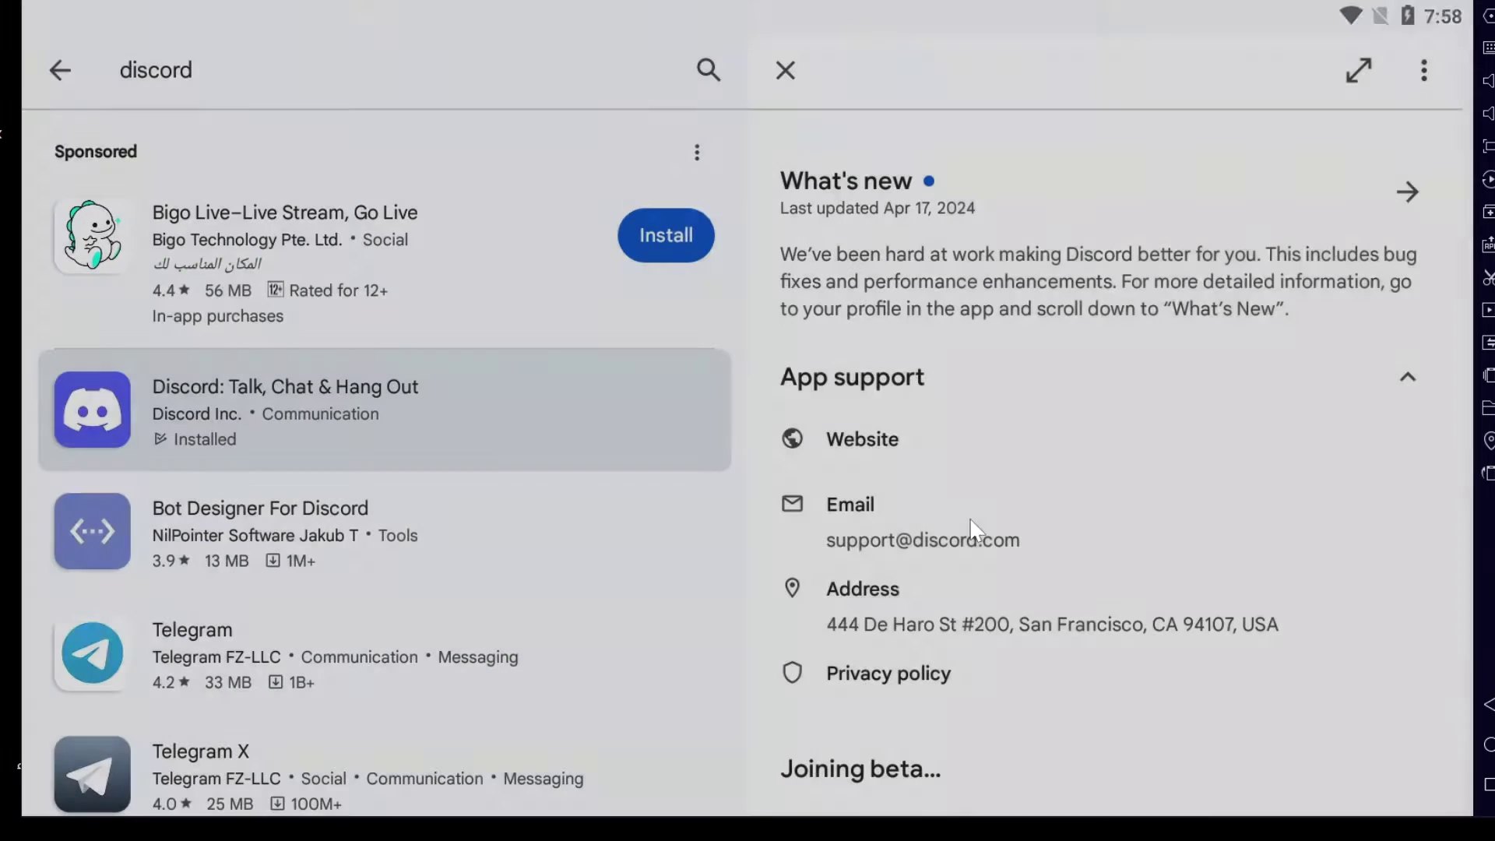
pyautogui.click(1408, 380)
pyautogui.click(798, 689)
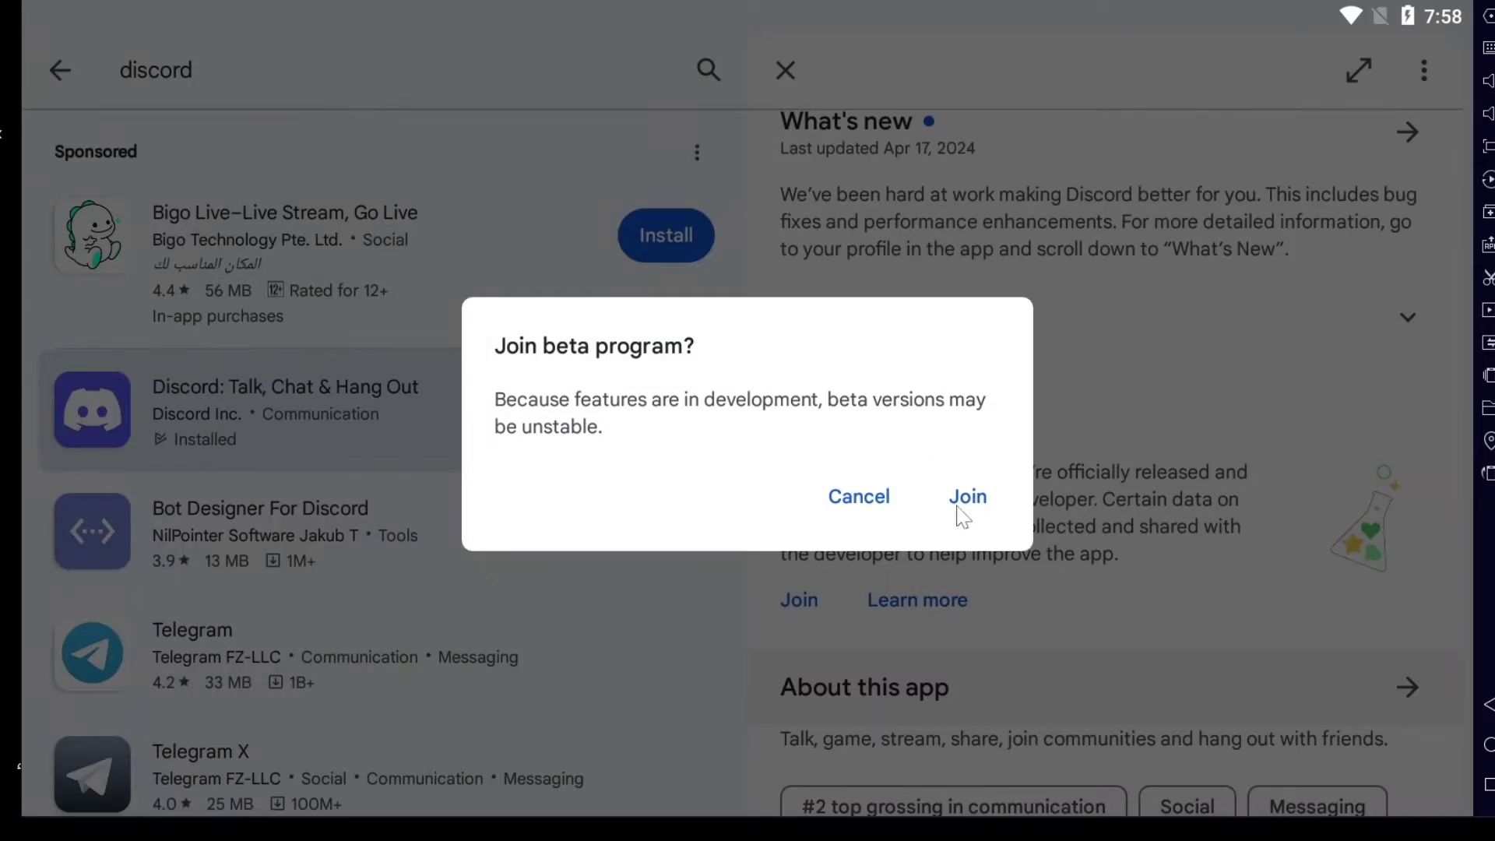
pyautogui.click(970, 499)
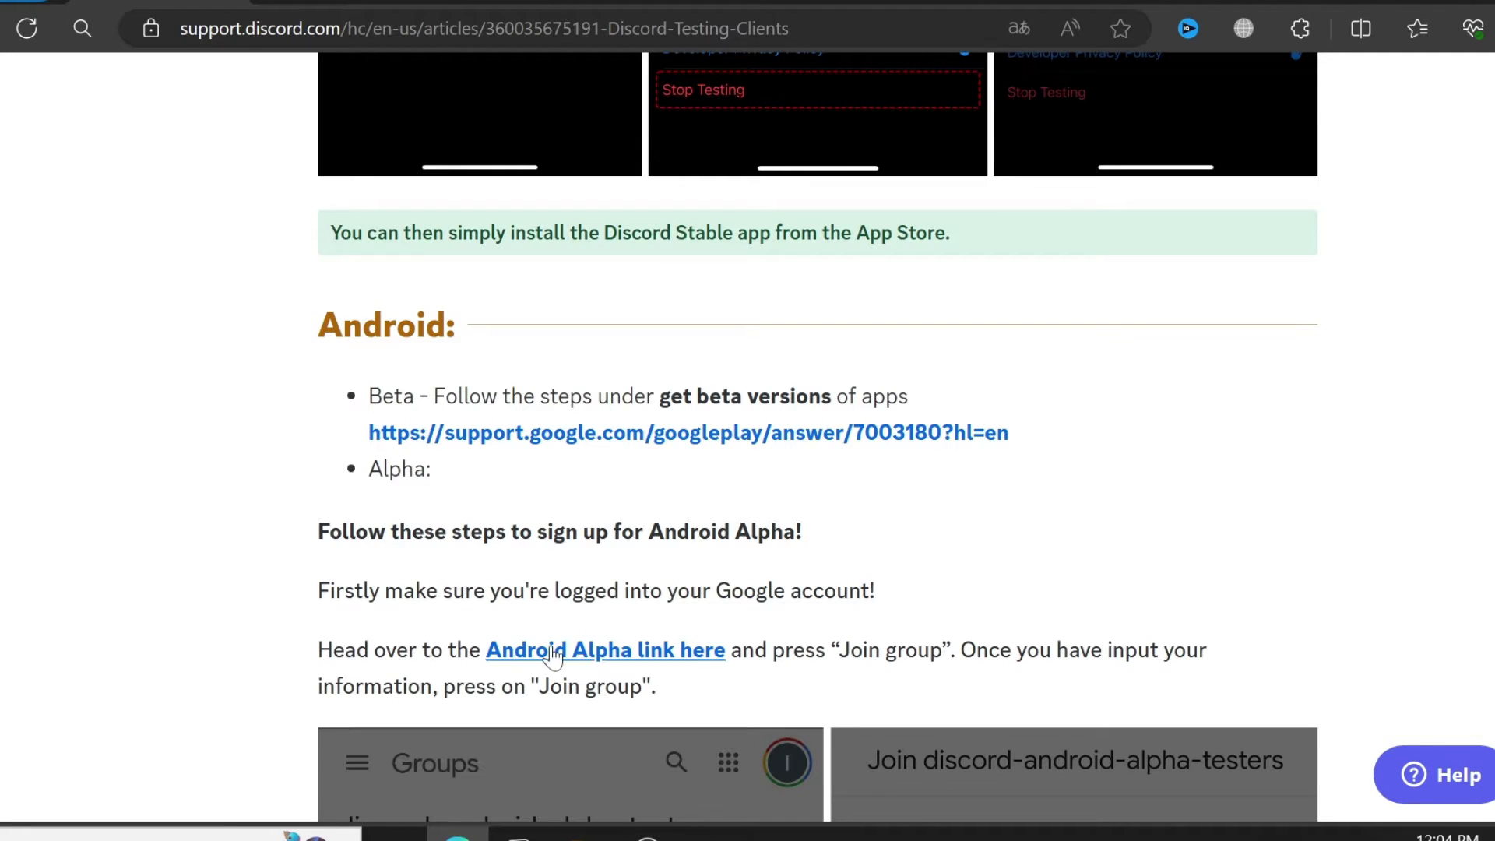
# Sign in via the Android Alpha link, join discord-android-alpha-testers, read its feedback post, then return.
pyautogui.click(678, 651)
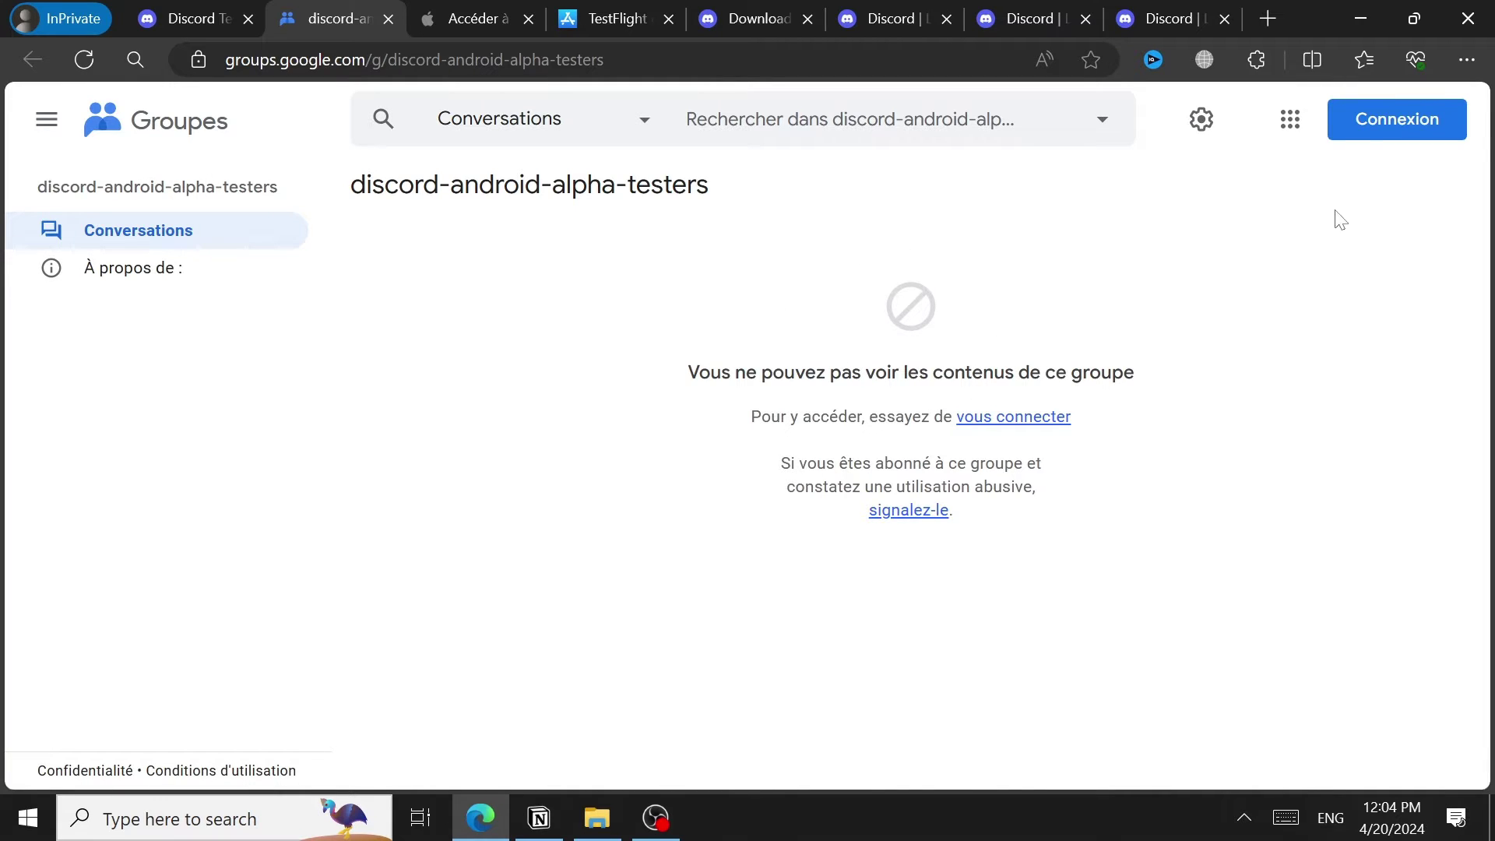
pyautogui.click(1397, 134)
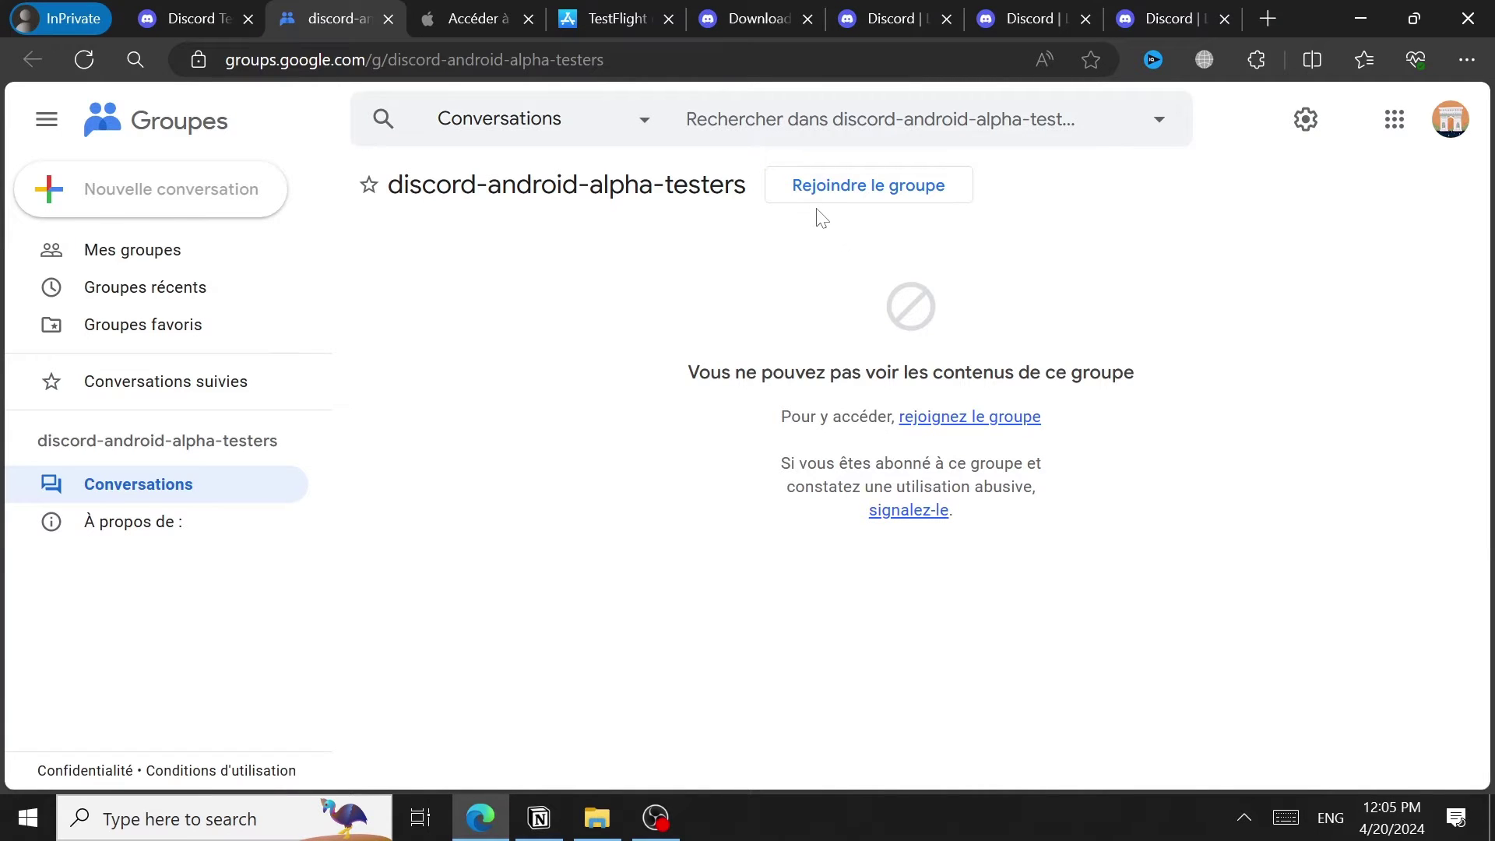
pyautogui.click(872, 191)
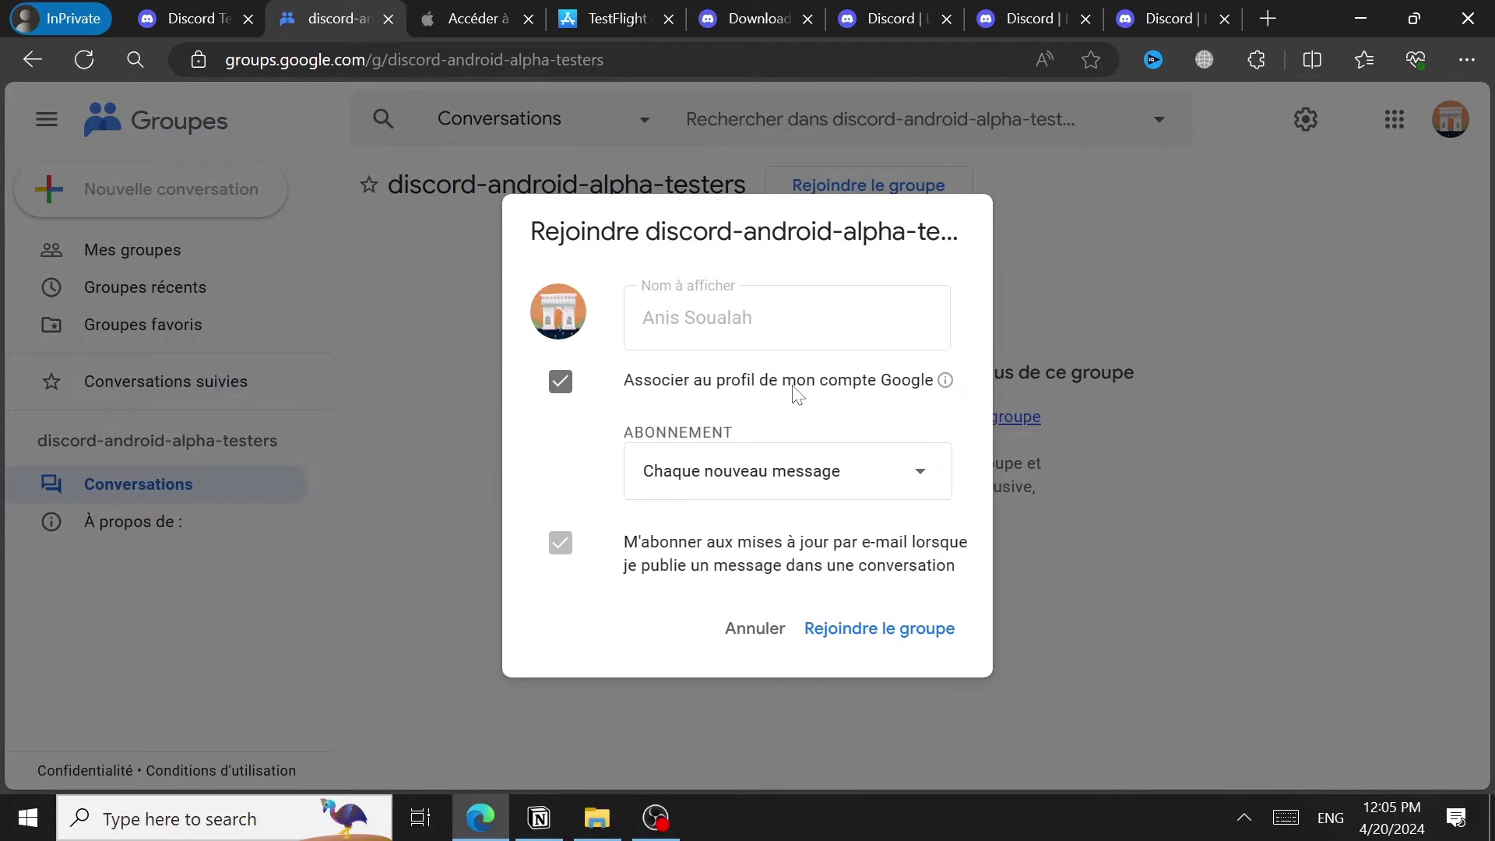
pyautogui.click(790, 484)
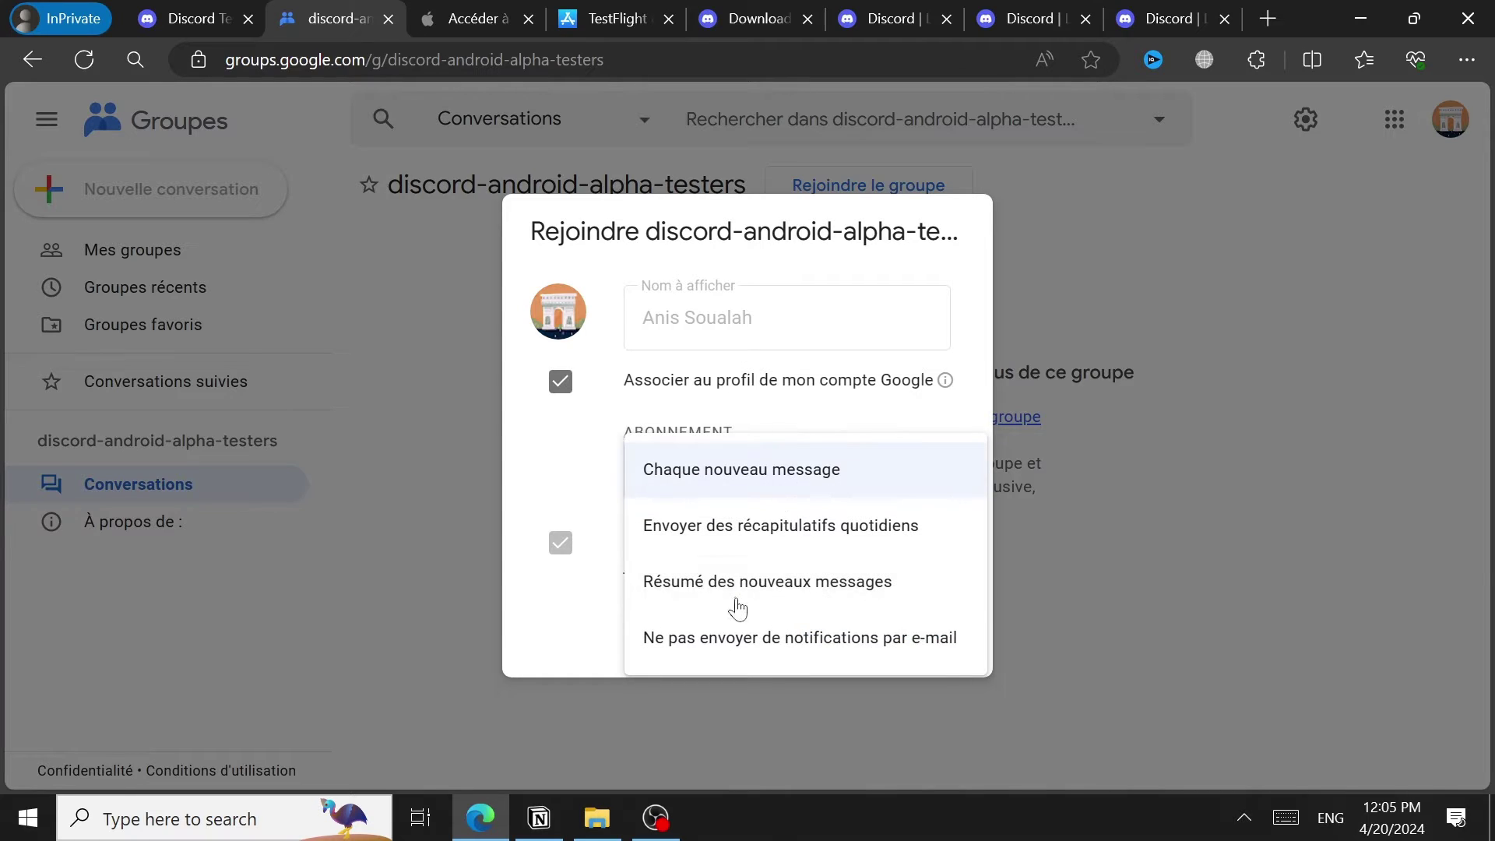
pyautogui.press('Escape')
pyautogui.click(913, 643)
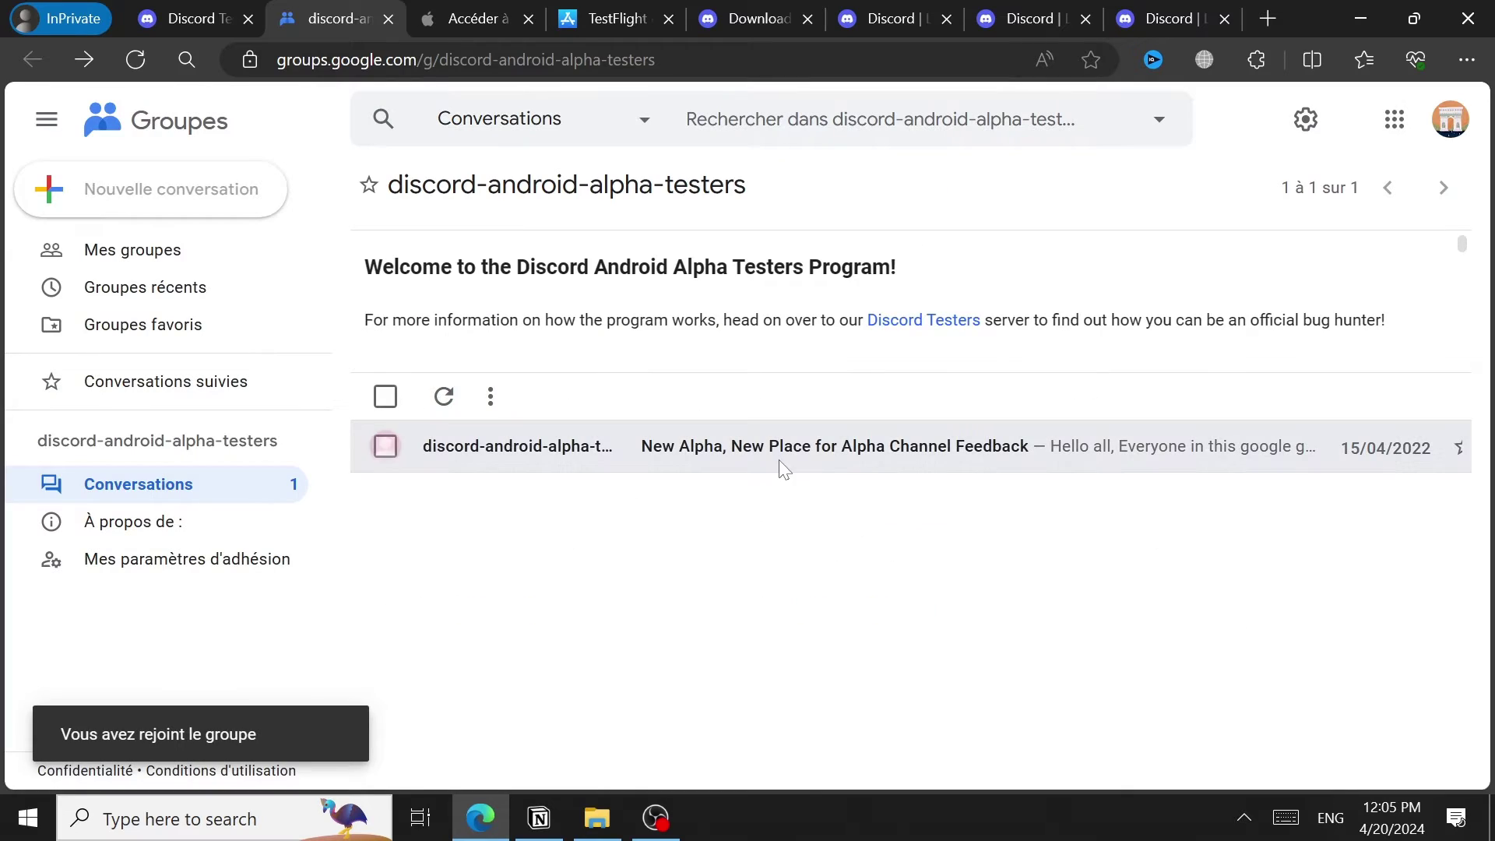
pyautogui.click(799, 465)
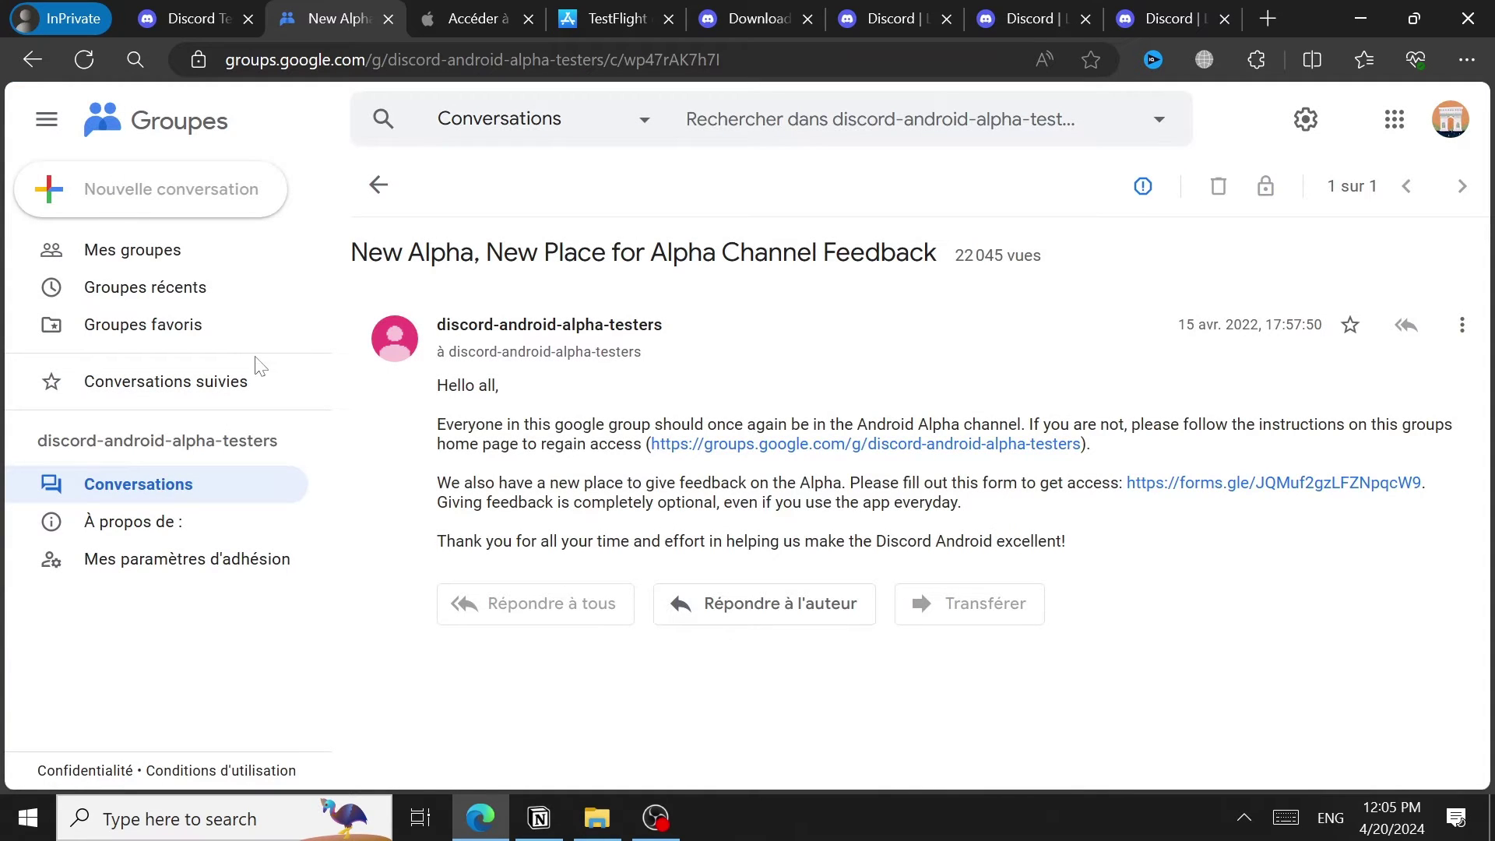
pyautogui.click(137, 15)
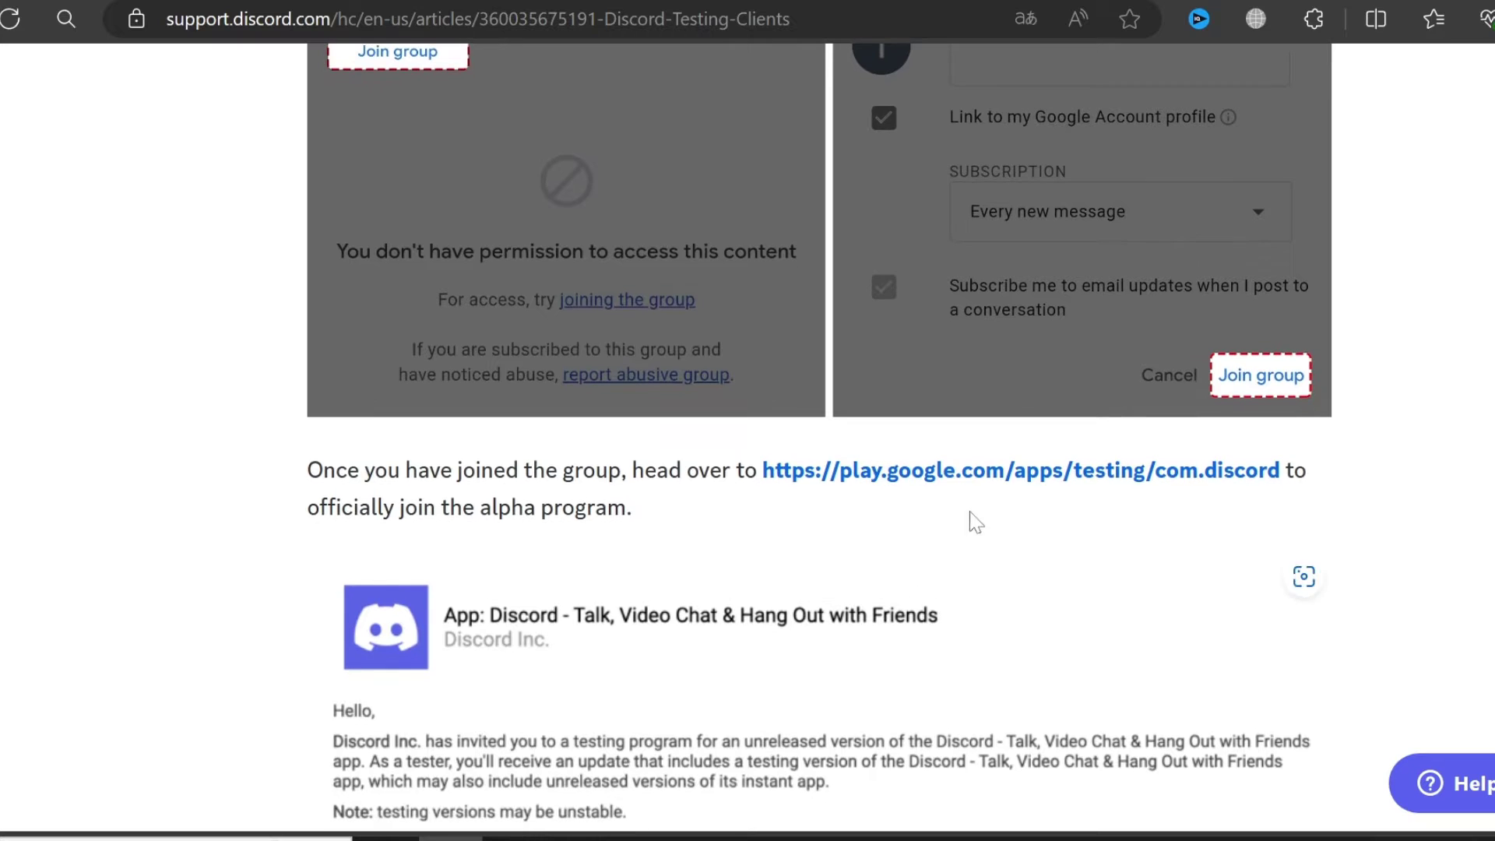
# Open the Google Play testing link and become a Discord tester.
pyautogui.click(1063, 481)
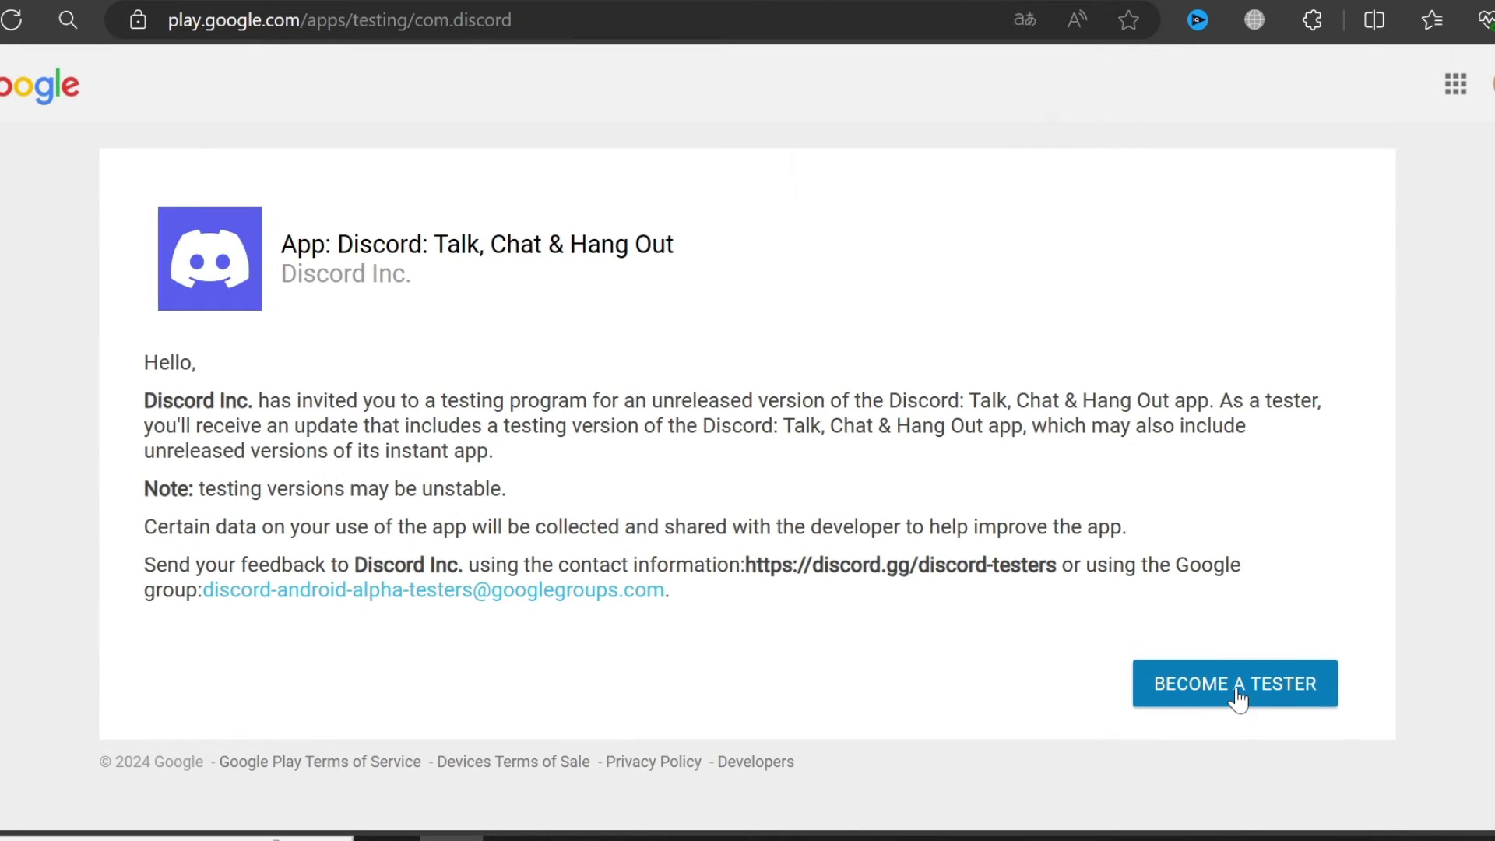
pyautogui.click(1236, 695)
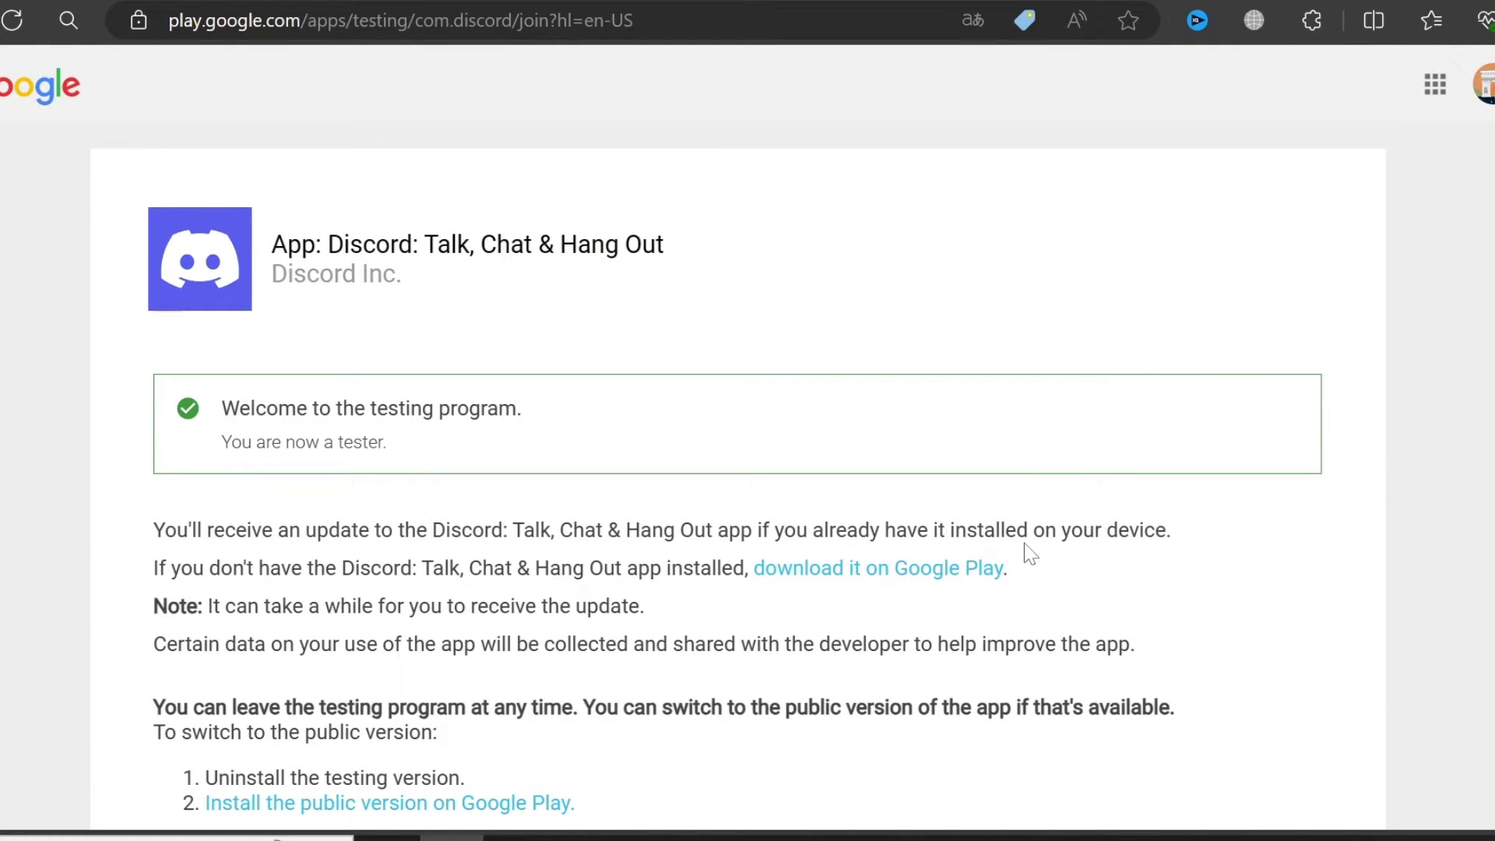
pyautogui.scroll(-2, 928, 524)
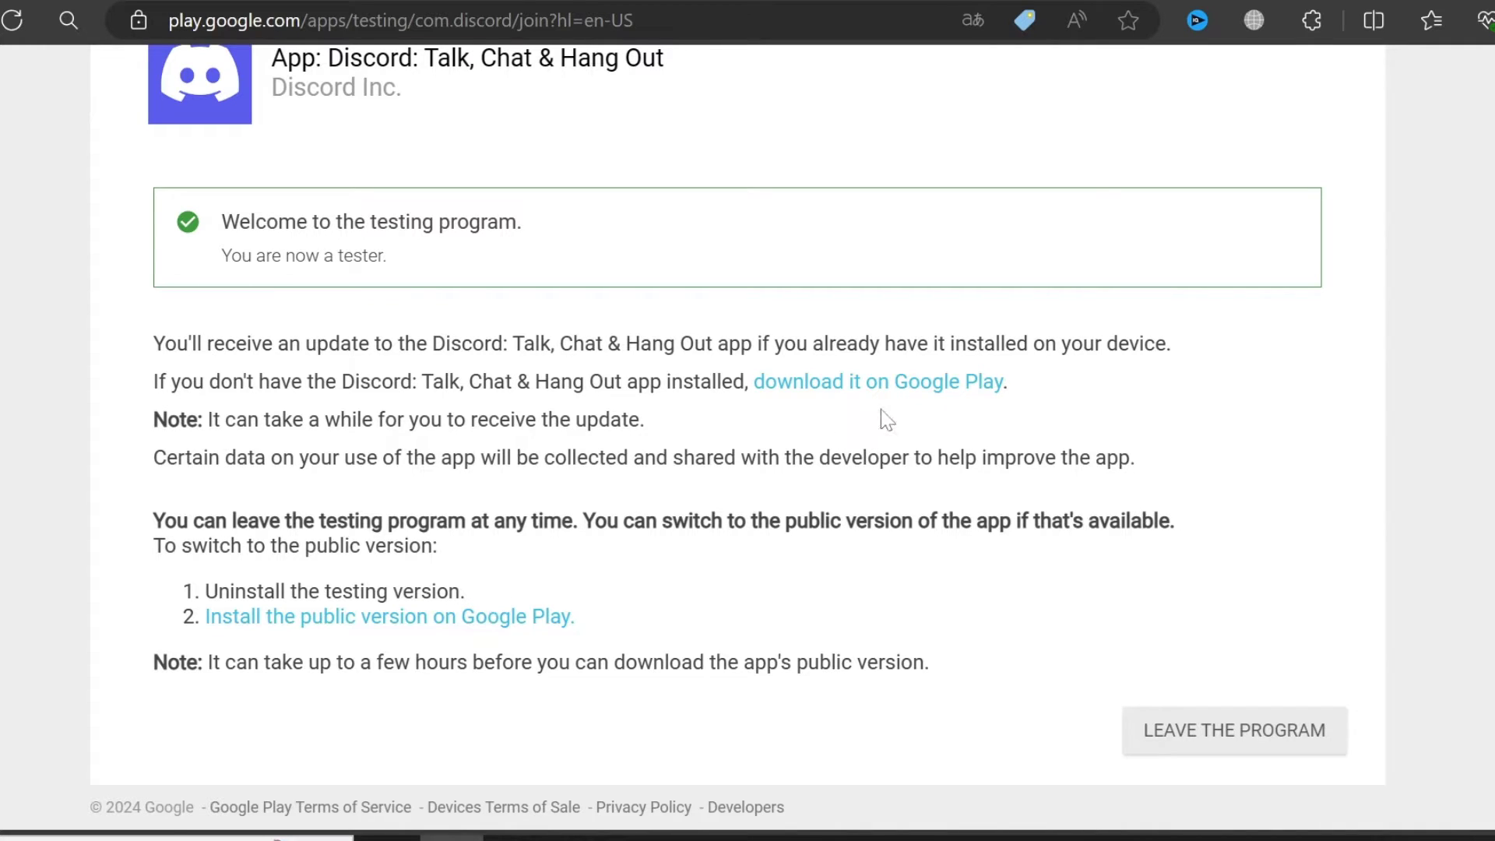
# Install Discord from its Google Play page, then scroll the article down to Leaving Alpha.
pyautogui.click(912, 399)
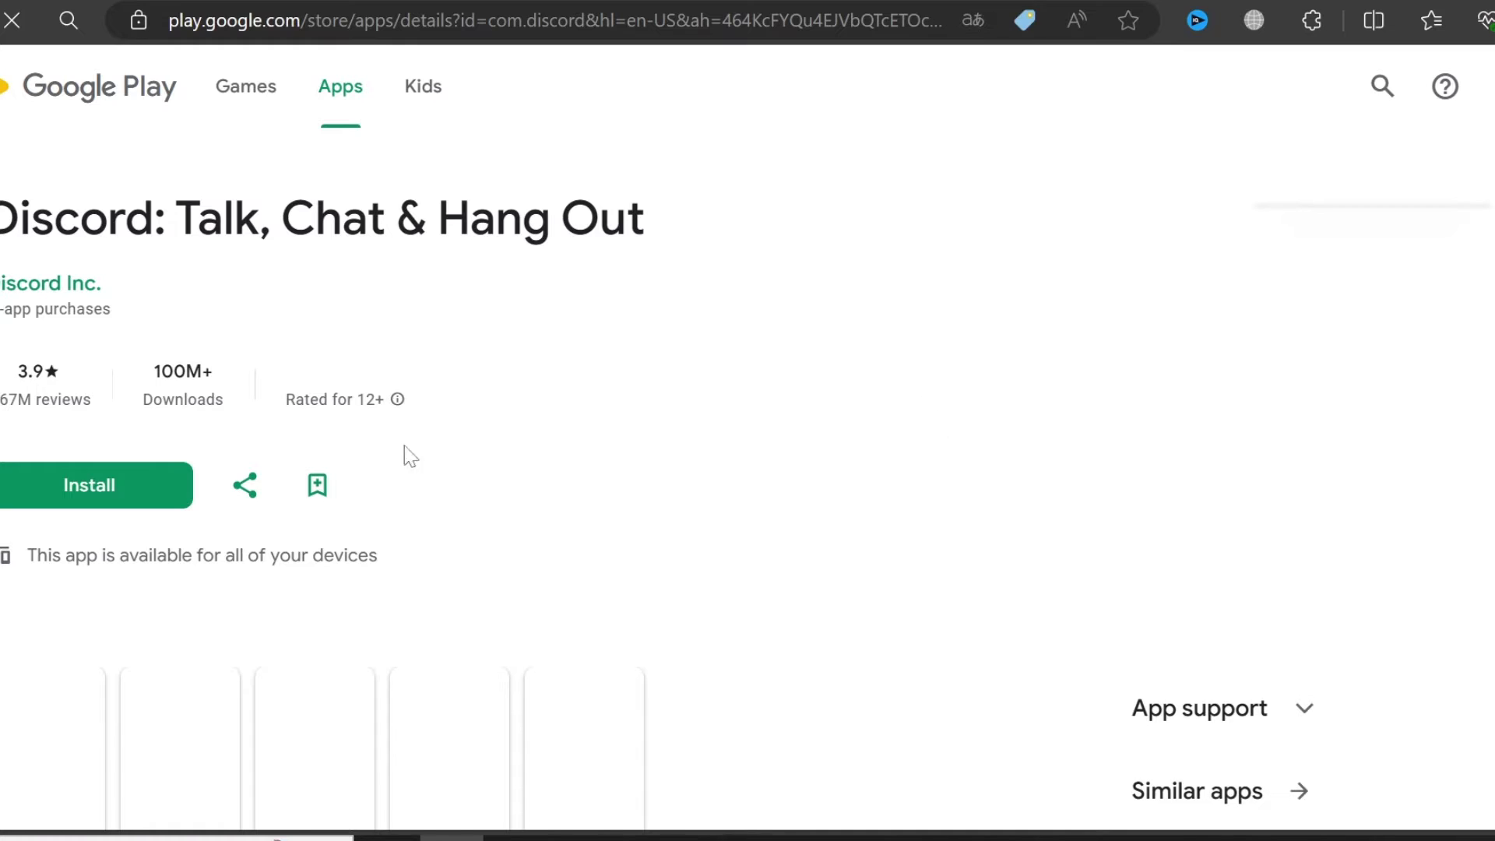
pyautogui.click(162, 500)
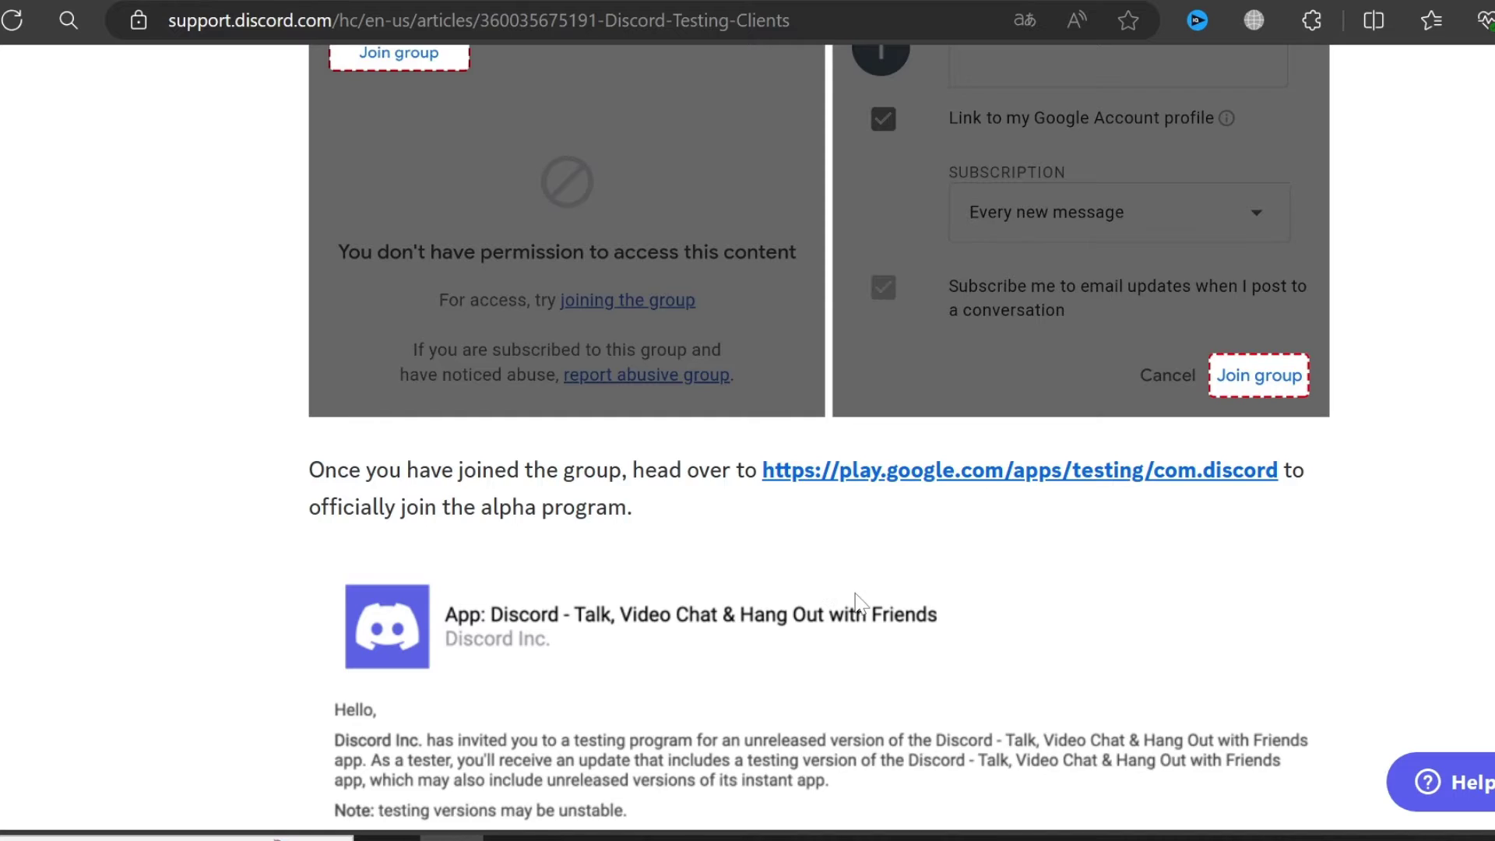
pyautogui.scroll(-3, 856, 603)
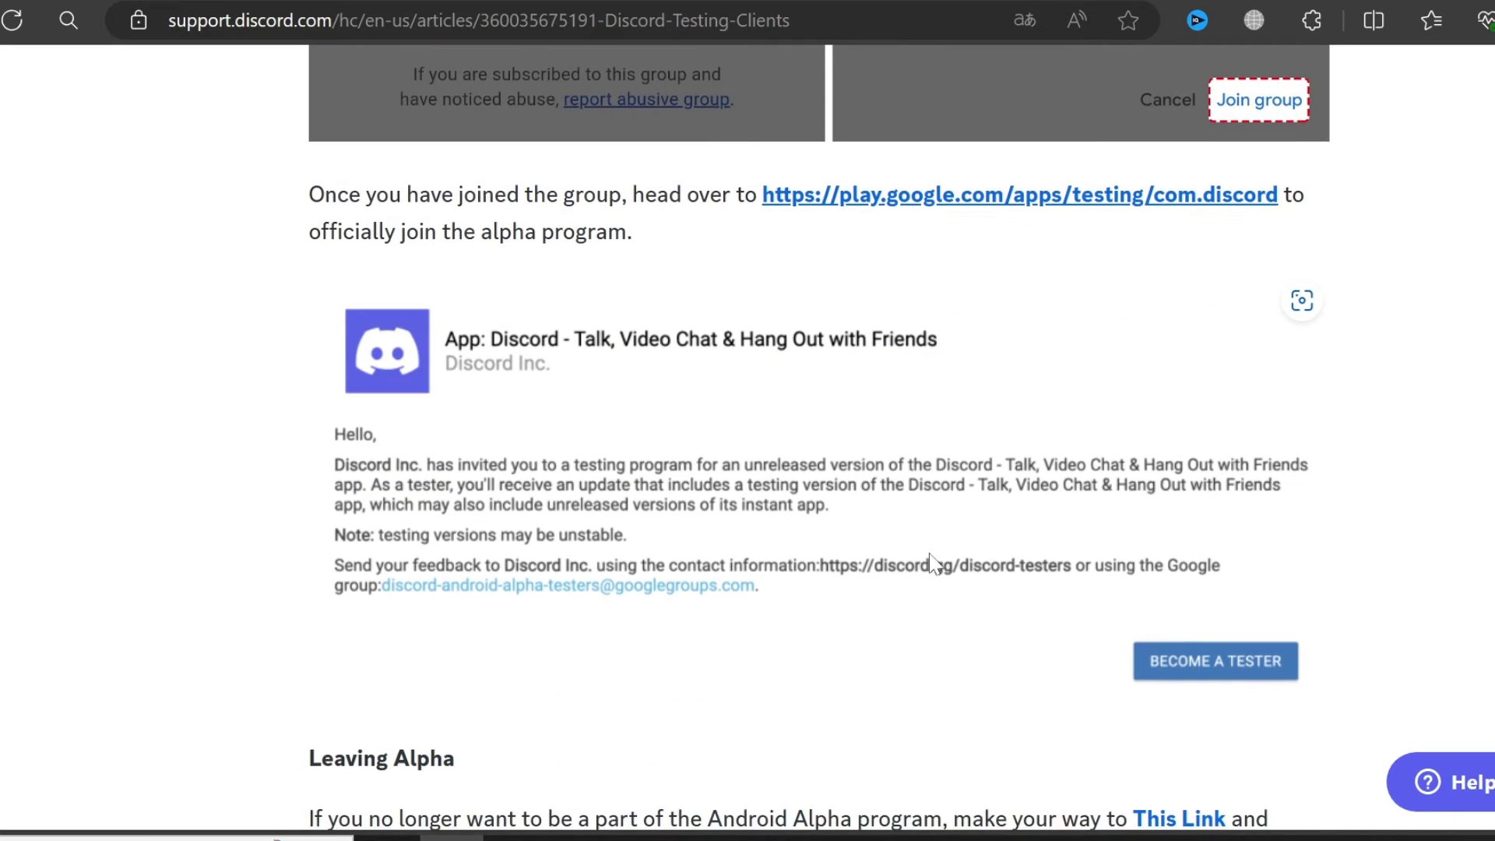
pyautogui.scroll(-7, 932, 560)
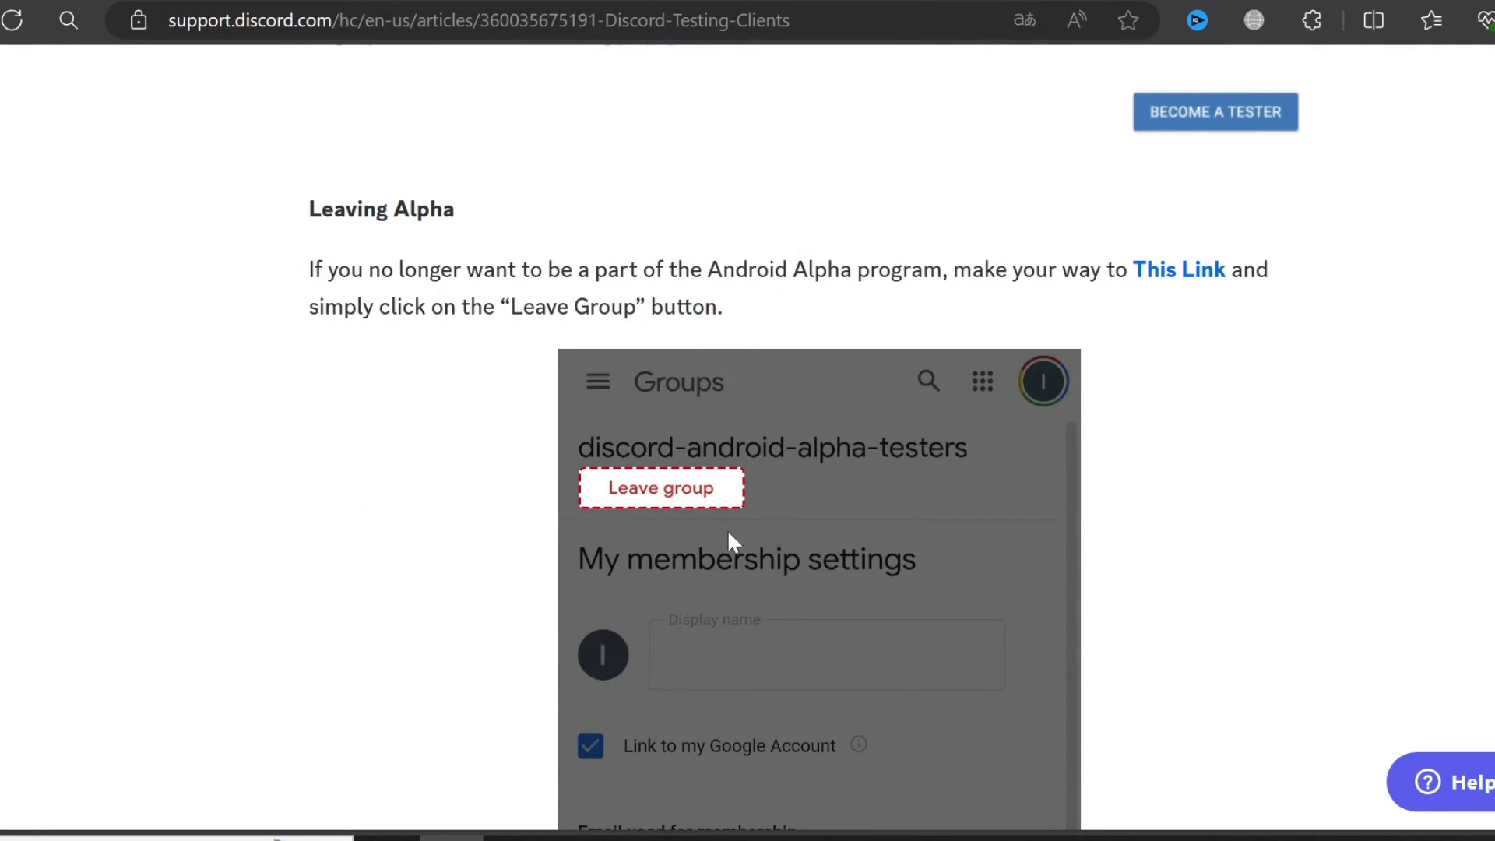
pyautogui.scroll(-20, 781, 510)
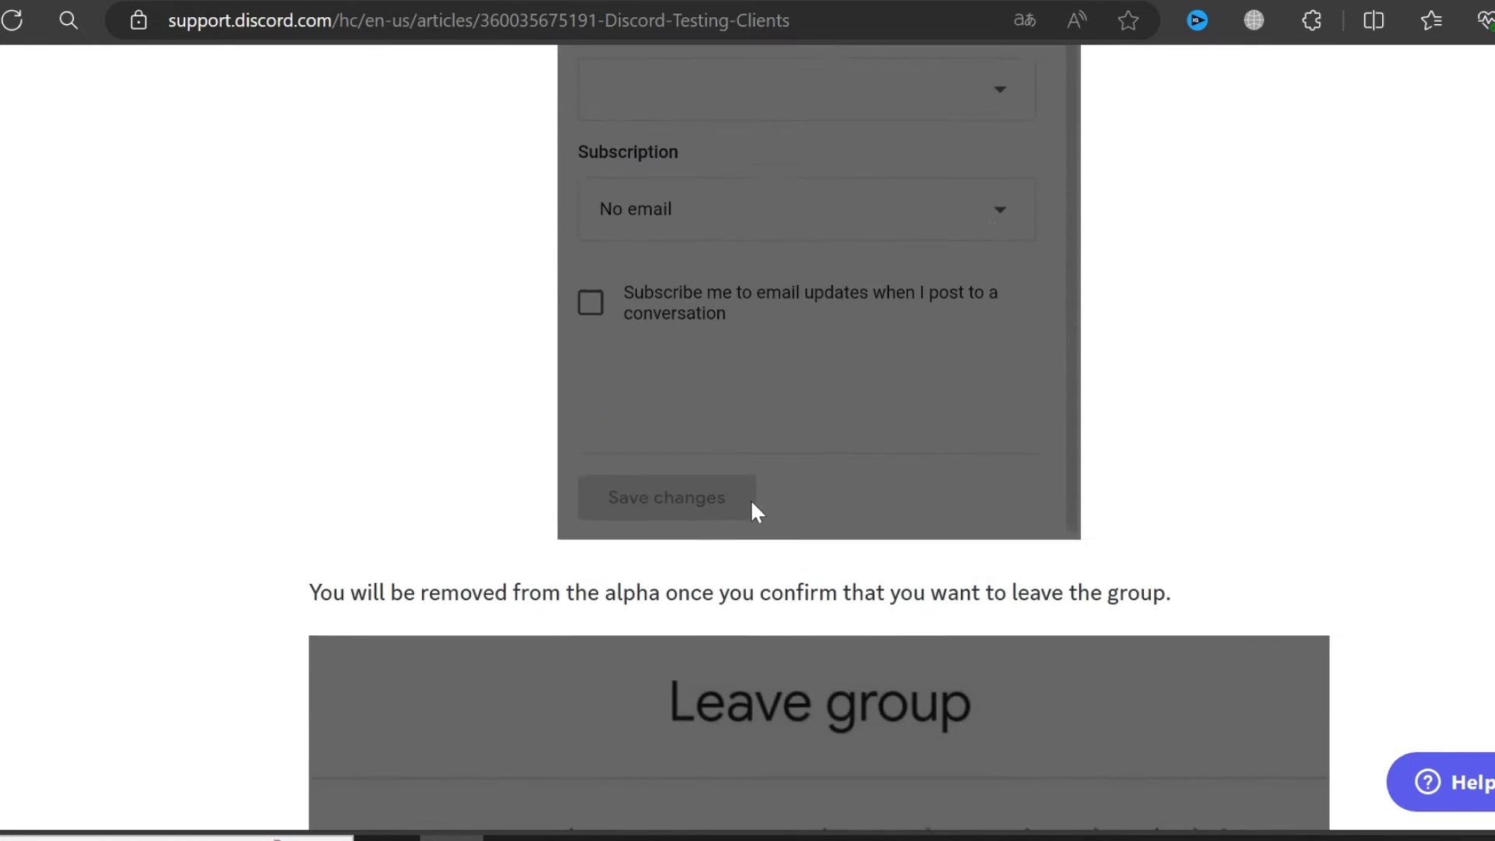
pyautogui.scroll(-2, 829, 487)
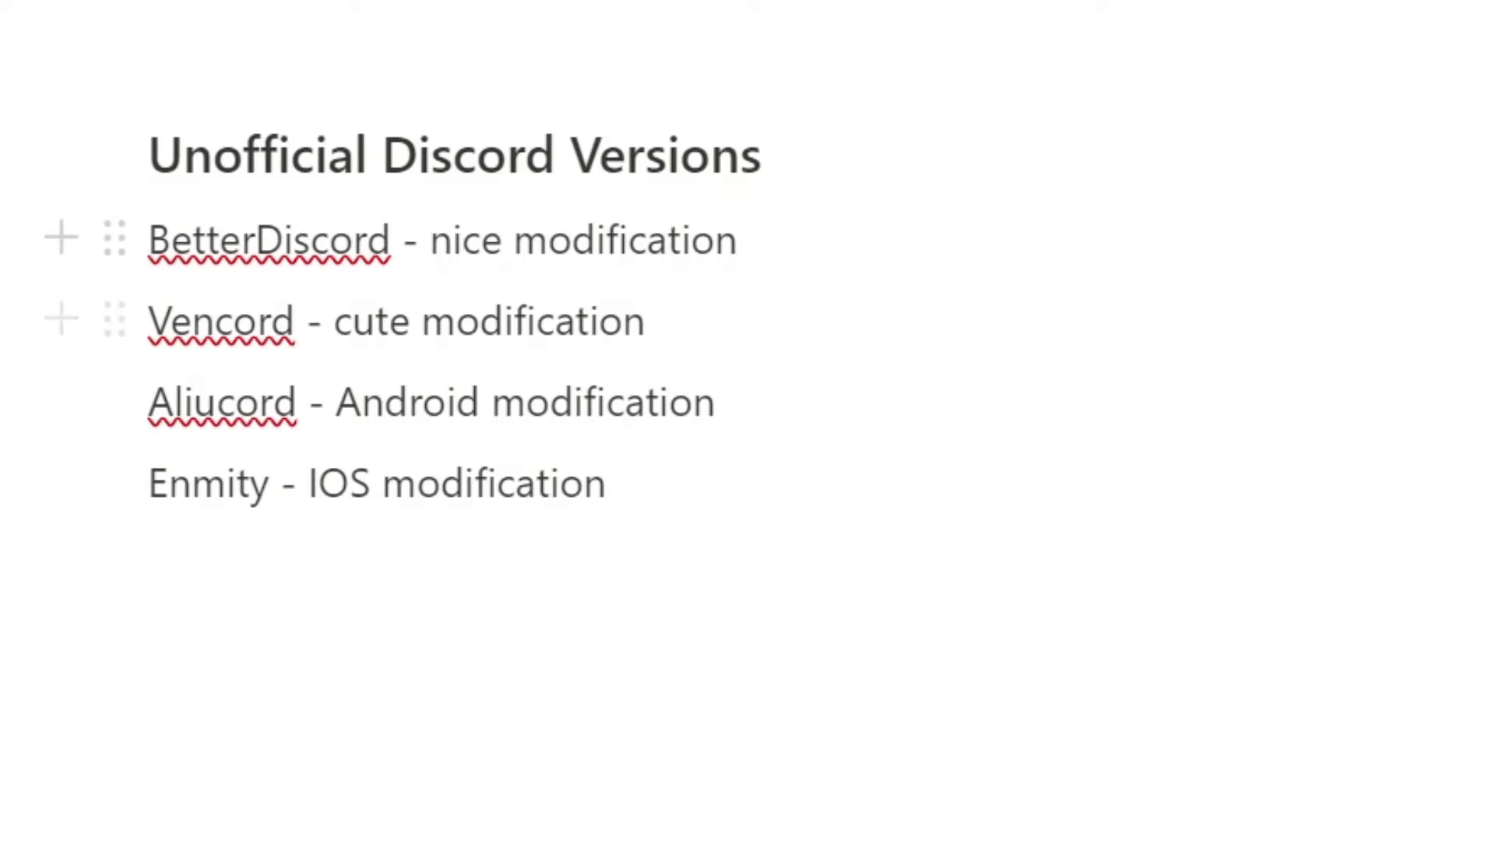
# Insert a blank line after the Vencord entry, before the Aliucord line.
pyautogui.moveTo(147, 240); pyautogui.dragTo(425, 240)
pyautogui.click(657, 320)
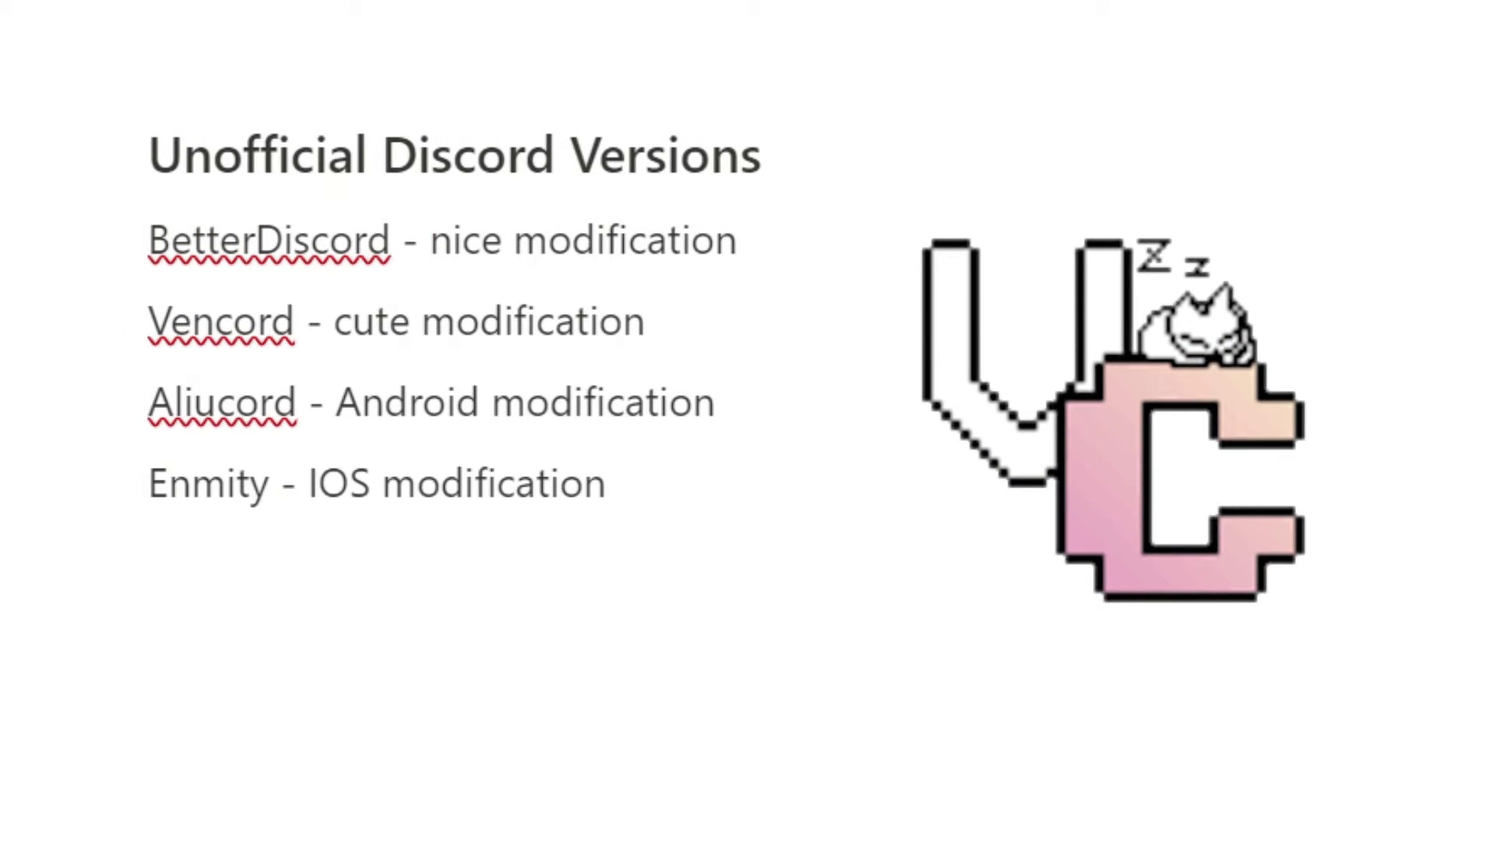
pyautogui.press('Return')
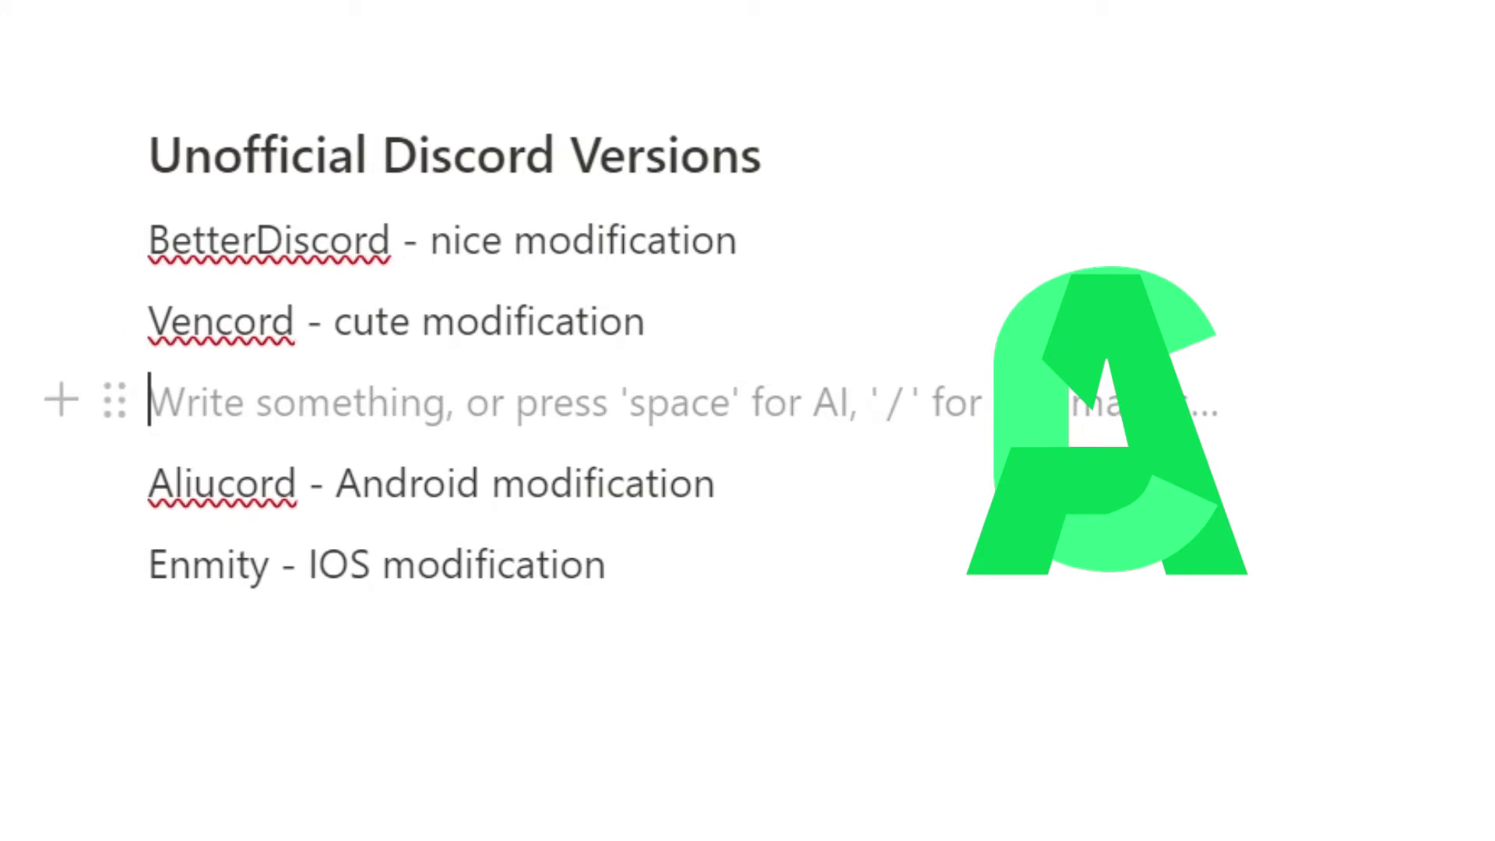
pyautogui.moveTo(336, 482); pyautogui.dragTo(714, 482)
pyautogui.click(607, 564)
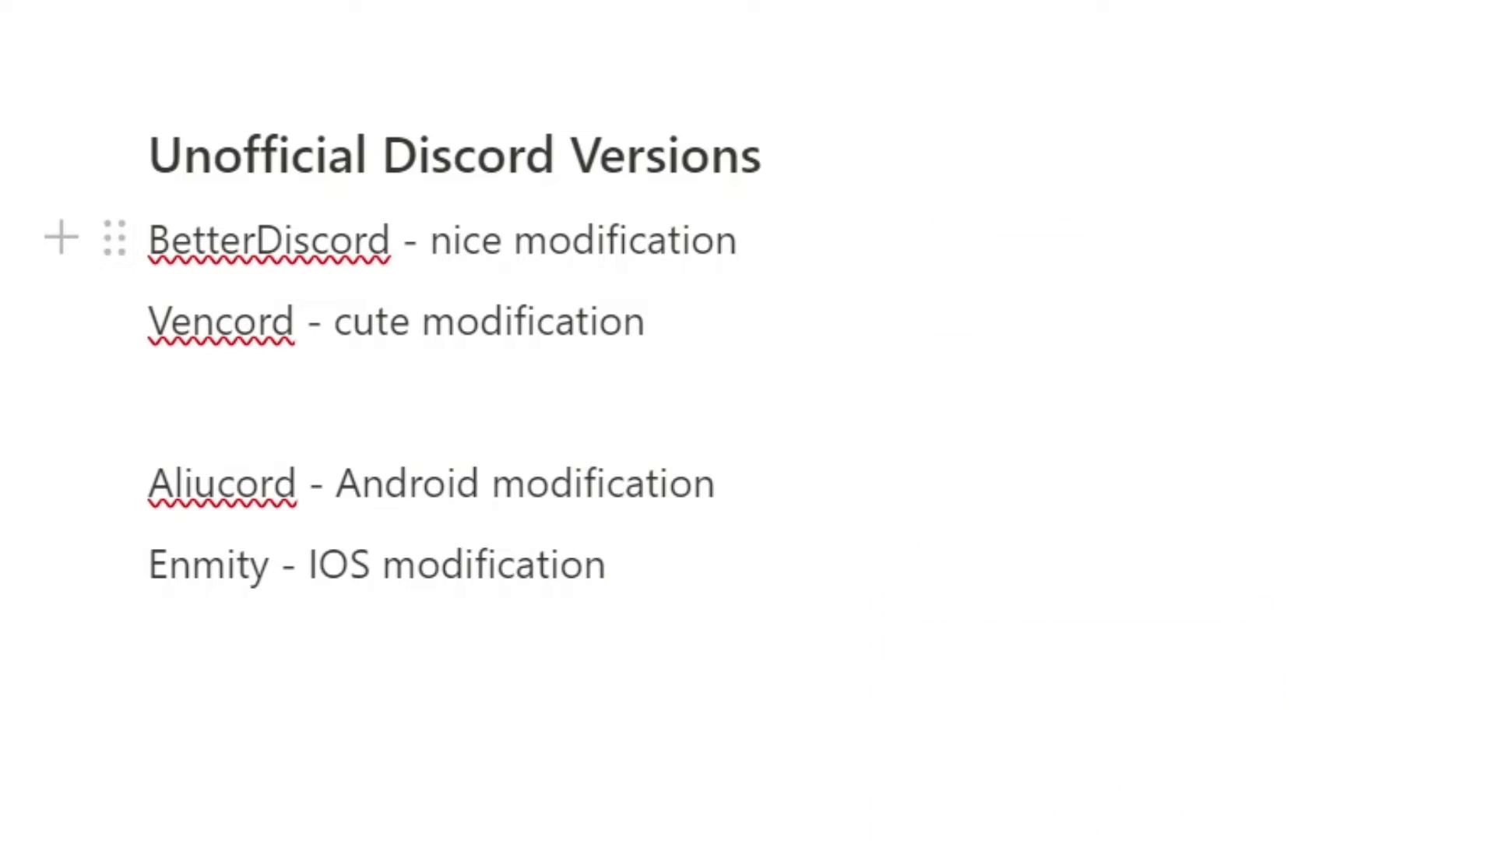
pyautogui.doubleClick(268, 240)
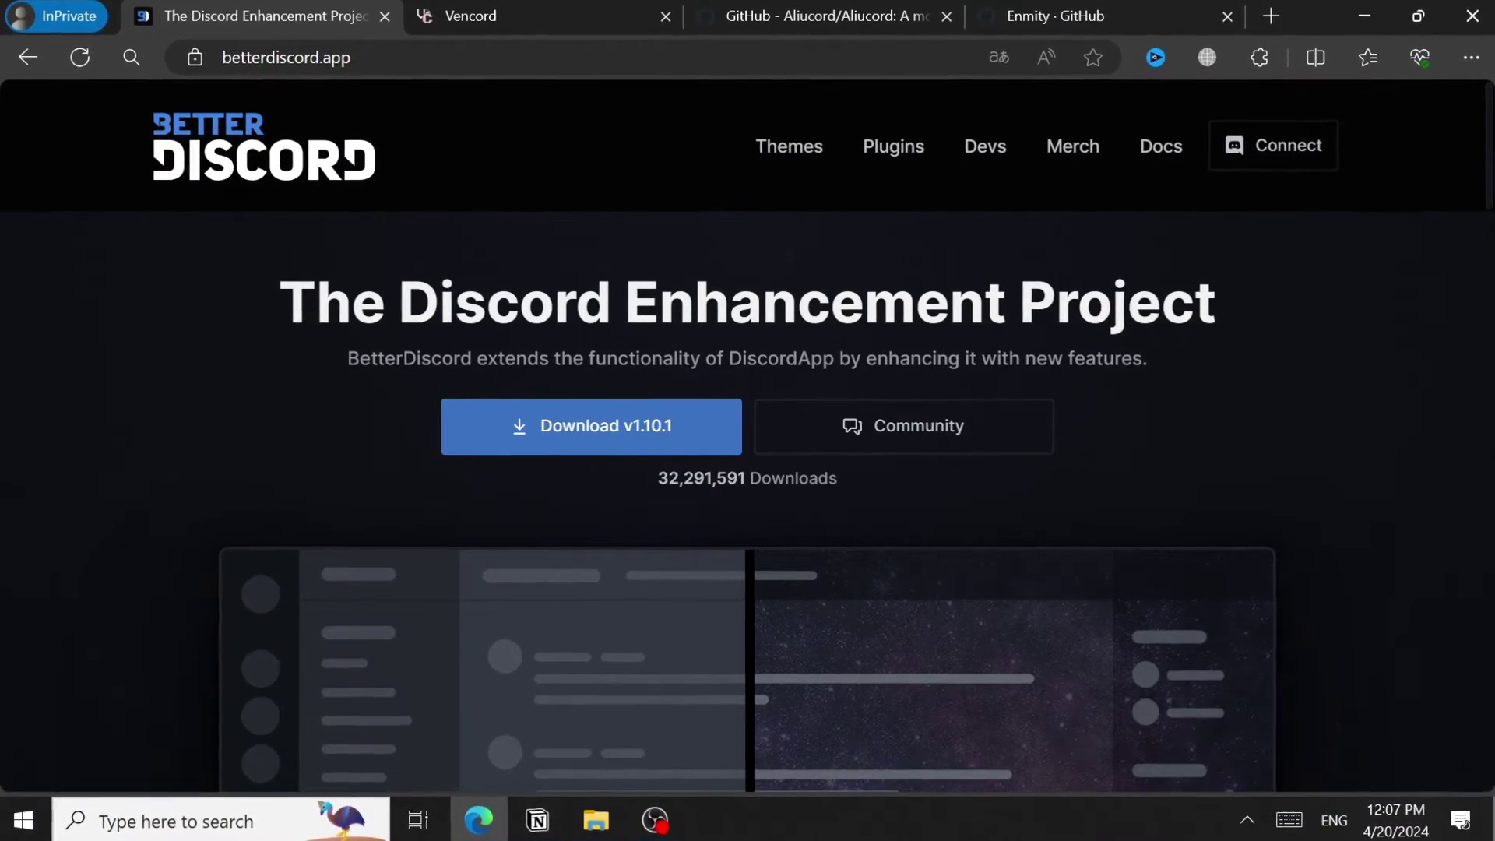
# Download BetterDiscord v1.10.1 and select the BetterDiscord-Windows installer file.
pyautogui.scroll(-3, 991, 438)
pyautogui.click(599, 188)
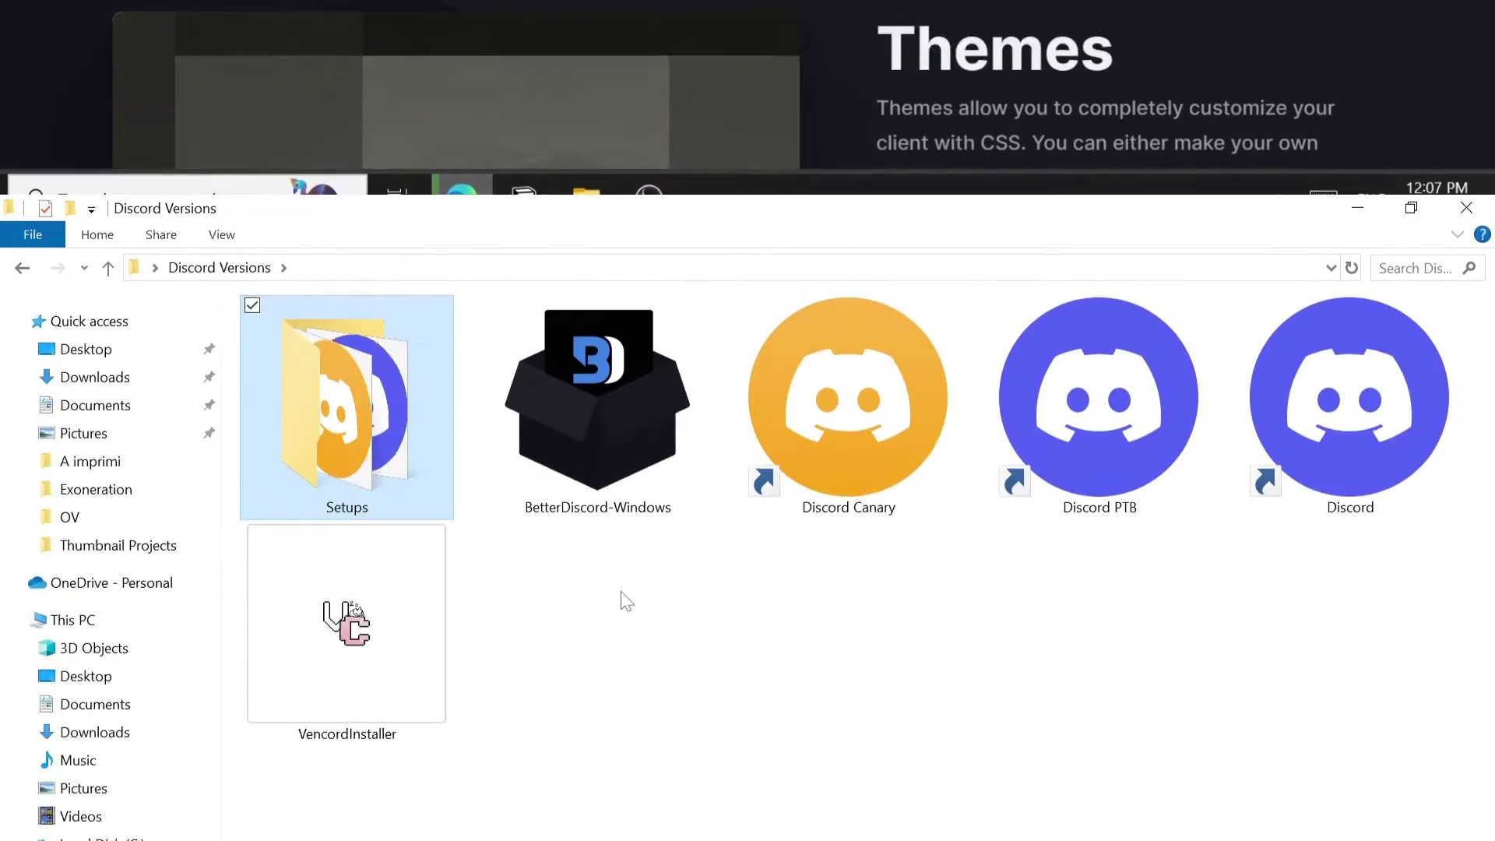
pyautogui.moveTo(632, 416); pyautogui.dragTo(619, 221)
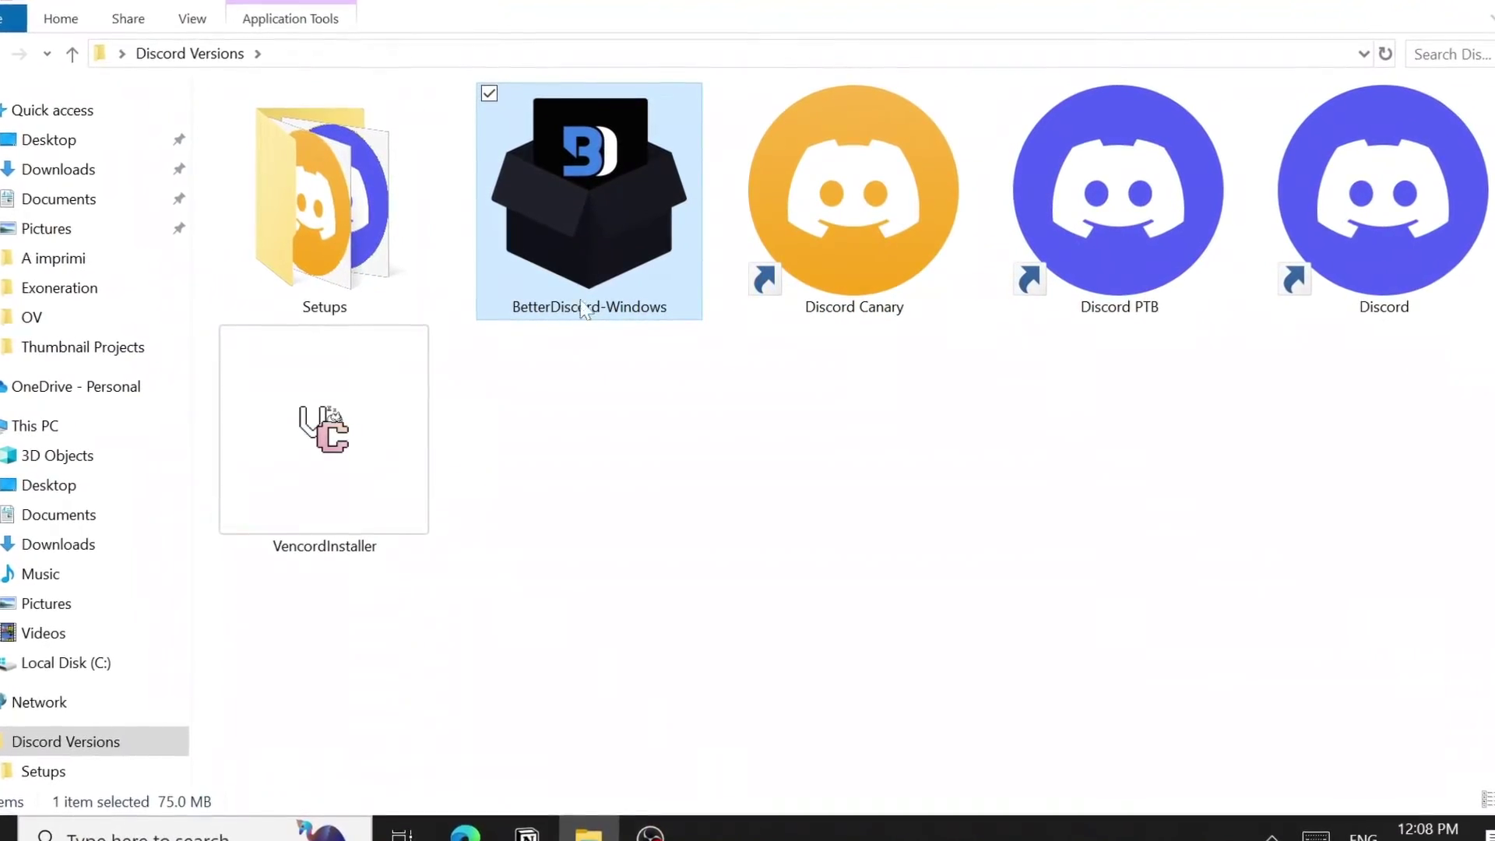
# Launch the BetterDiscord installer and accept its license agreement.
pyautogui.moveTo(586, 192)
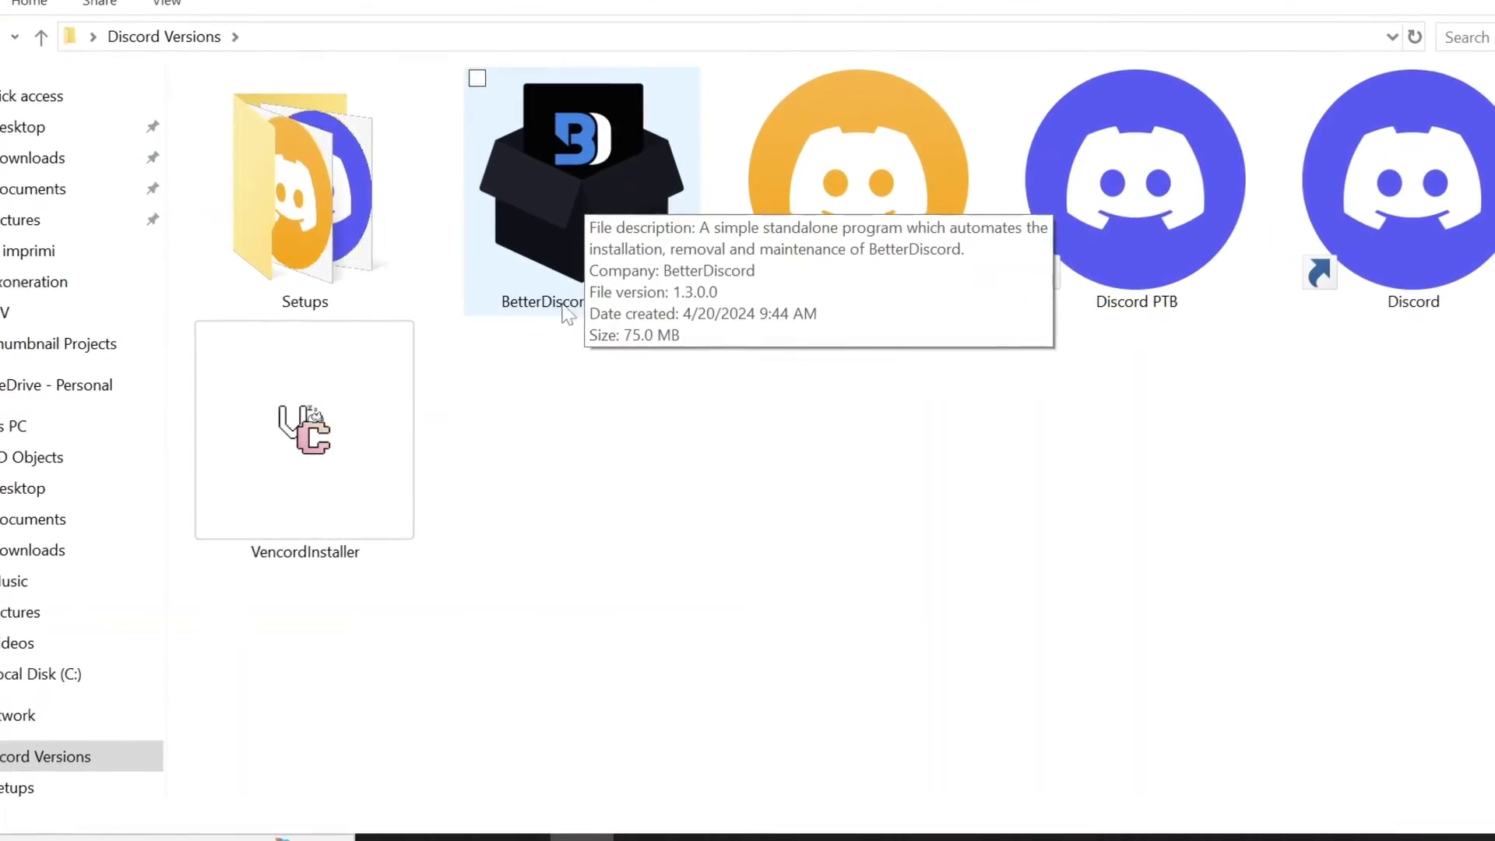
pyautogui.doubleClick(568, 165)
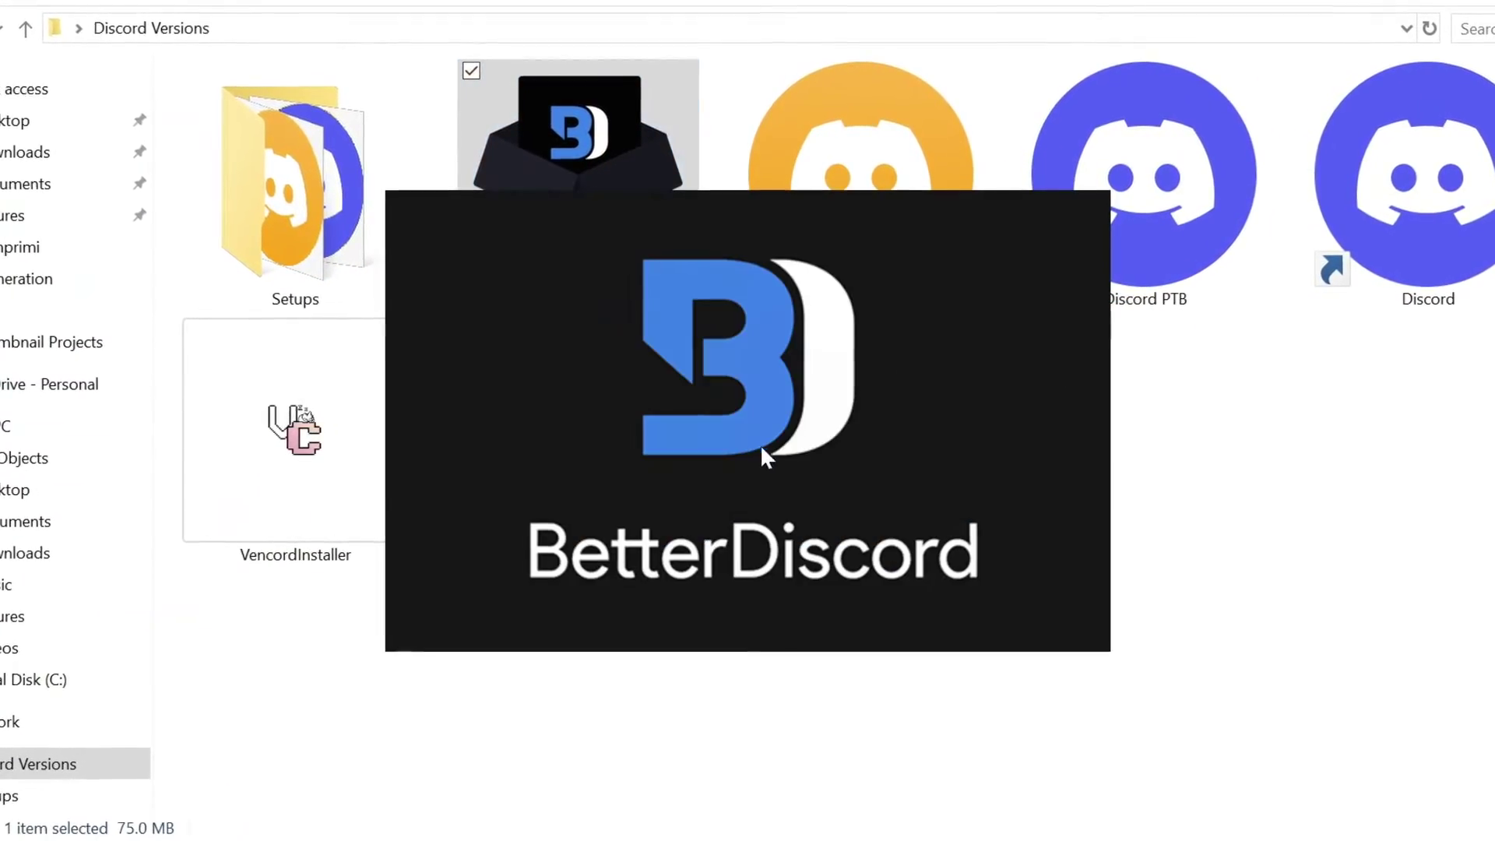
pyautogui.scroll(-8, 812, 263)
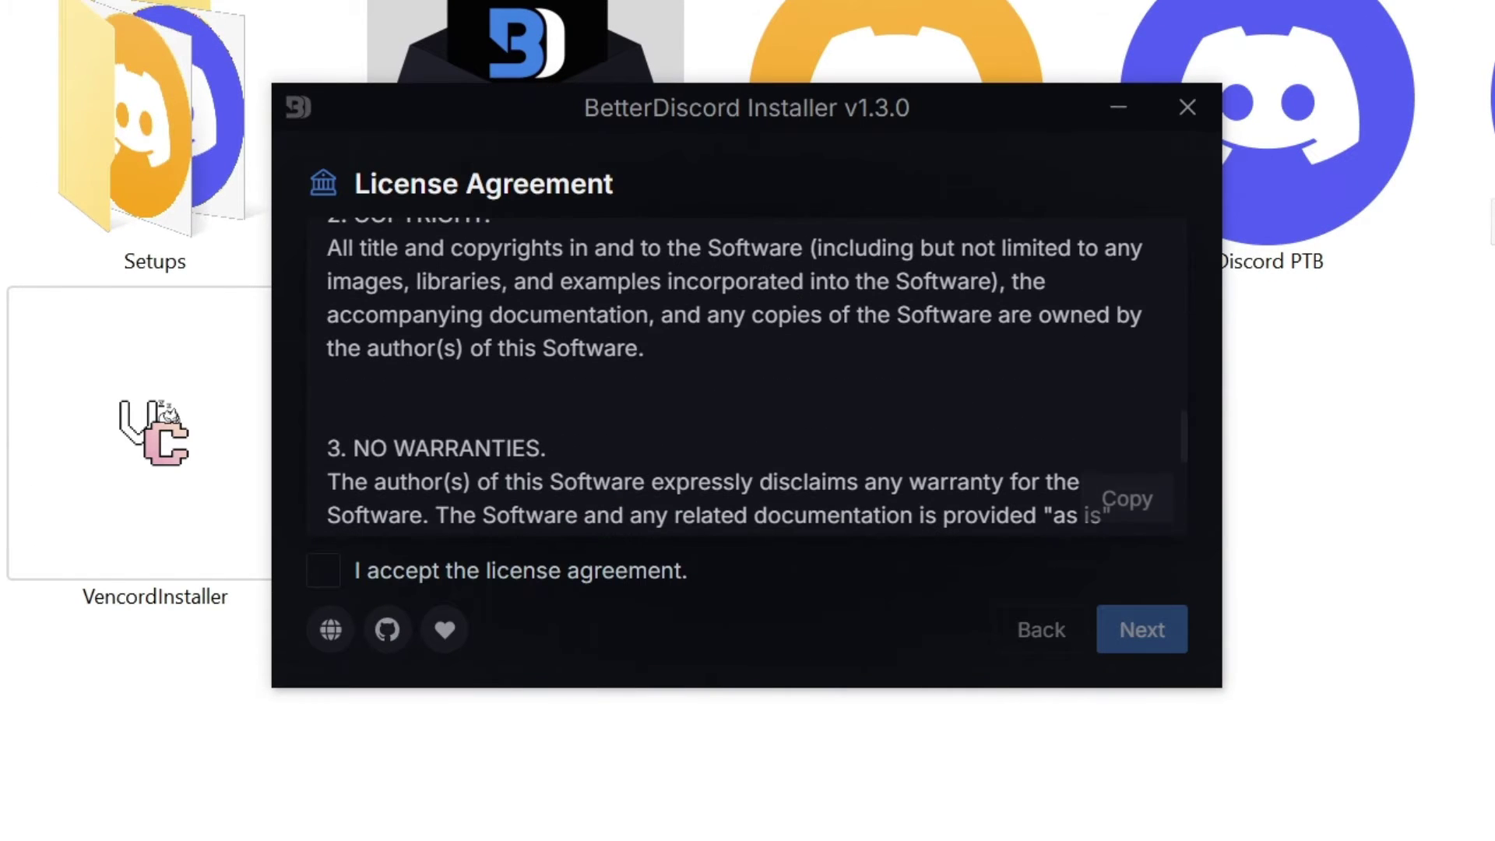
pyautogui.scroll(-4, 747, 374)
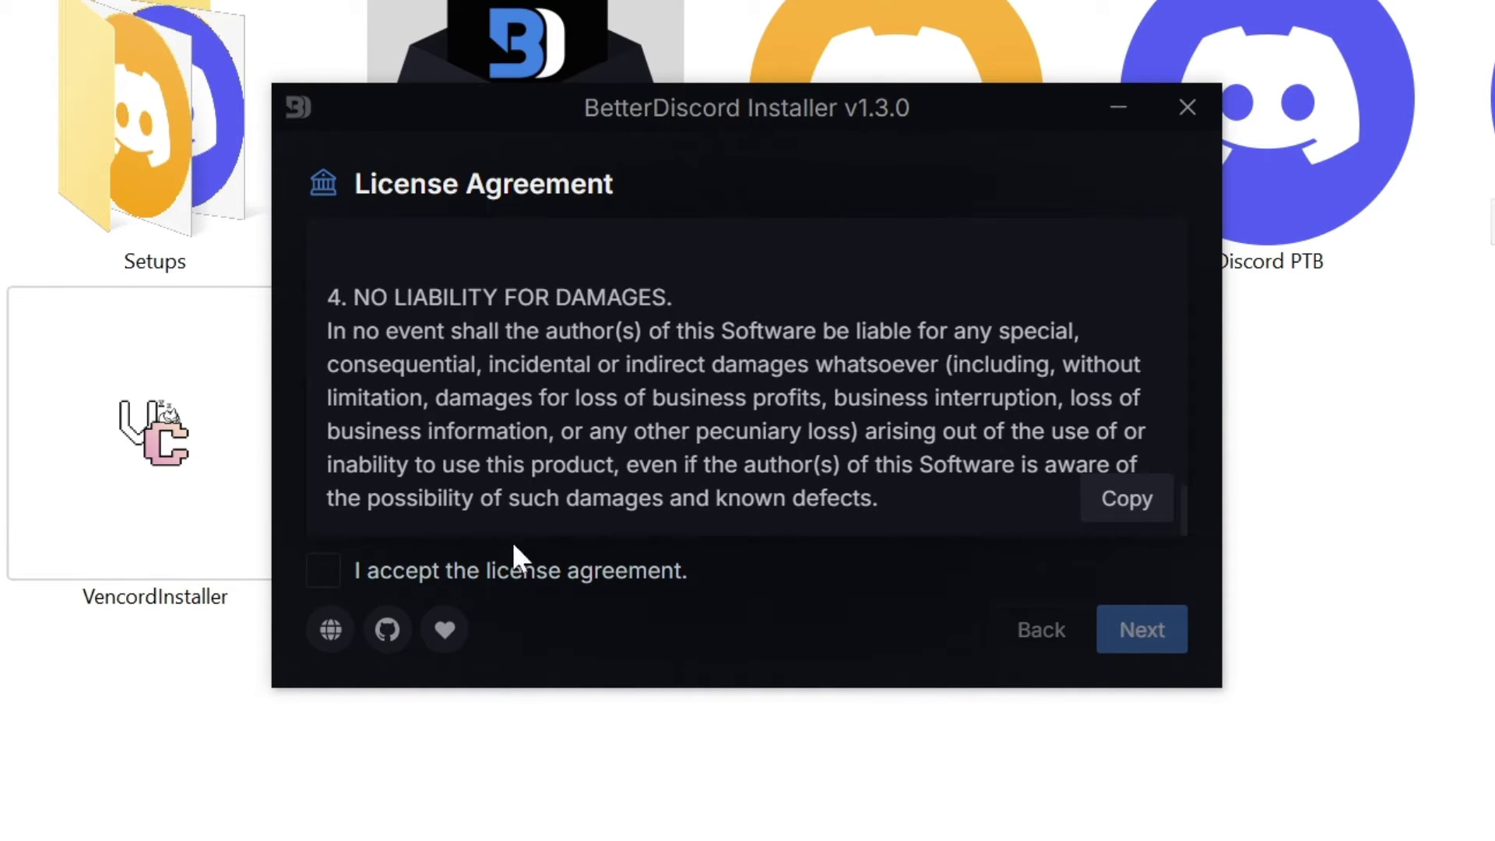
pyautogui.click(478, 571)
pyautogui.click(1113, 637)
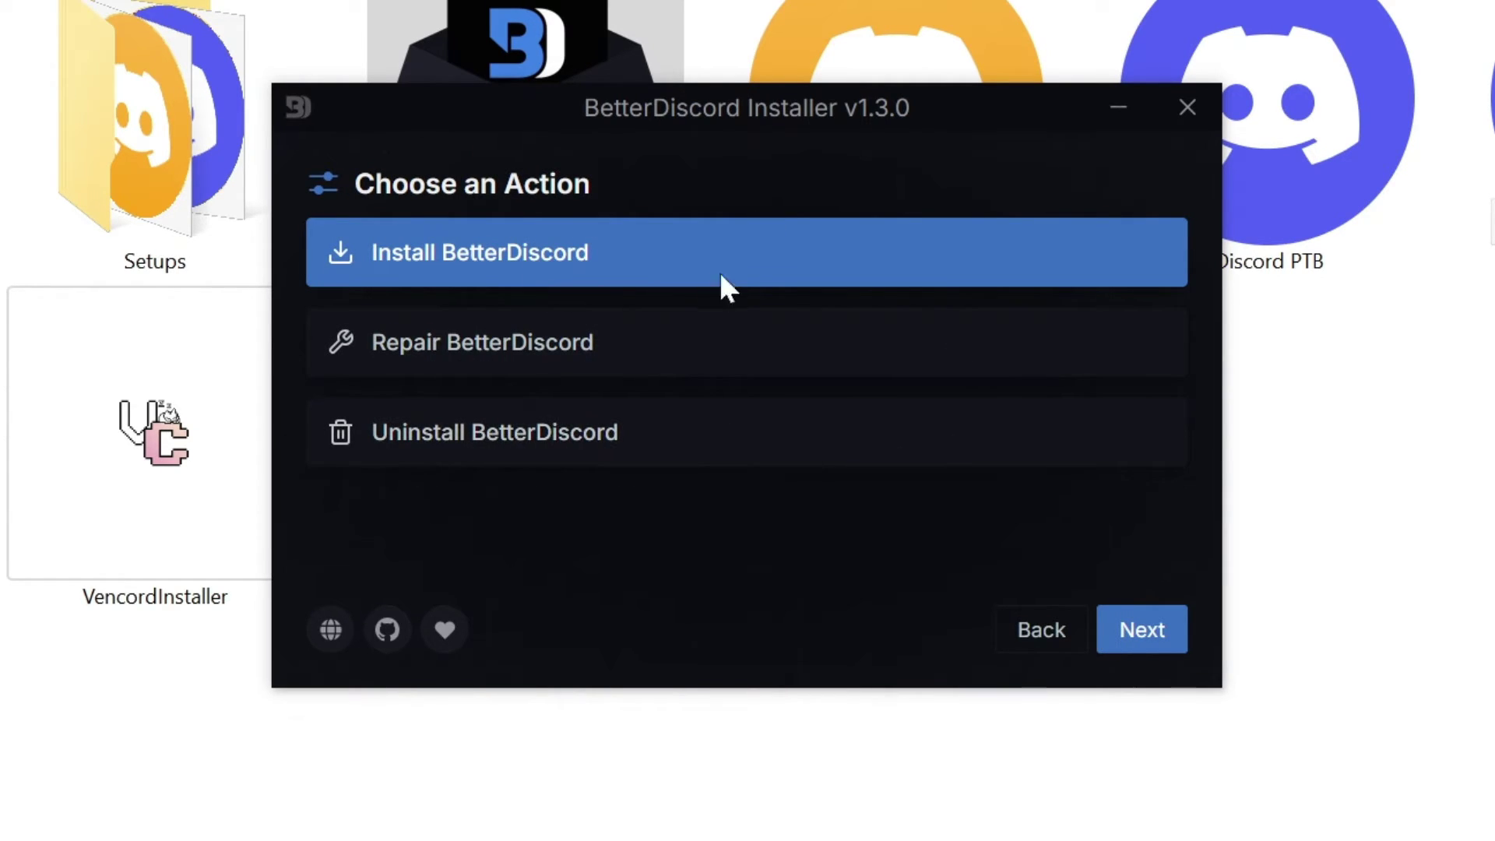
# Install BetterDiscord into Discord Canary, close the installer, and pick the Discord Canary shortcut.
pyautogui.click(1121, 625)
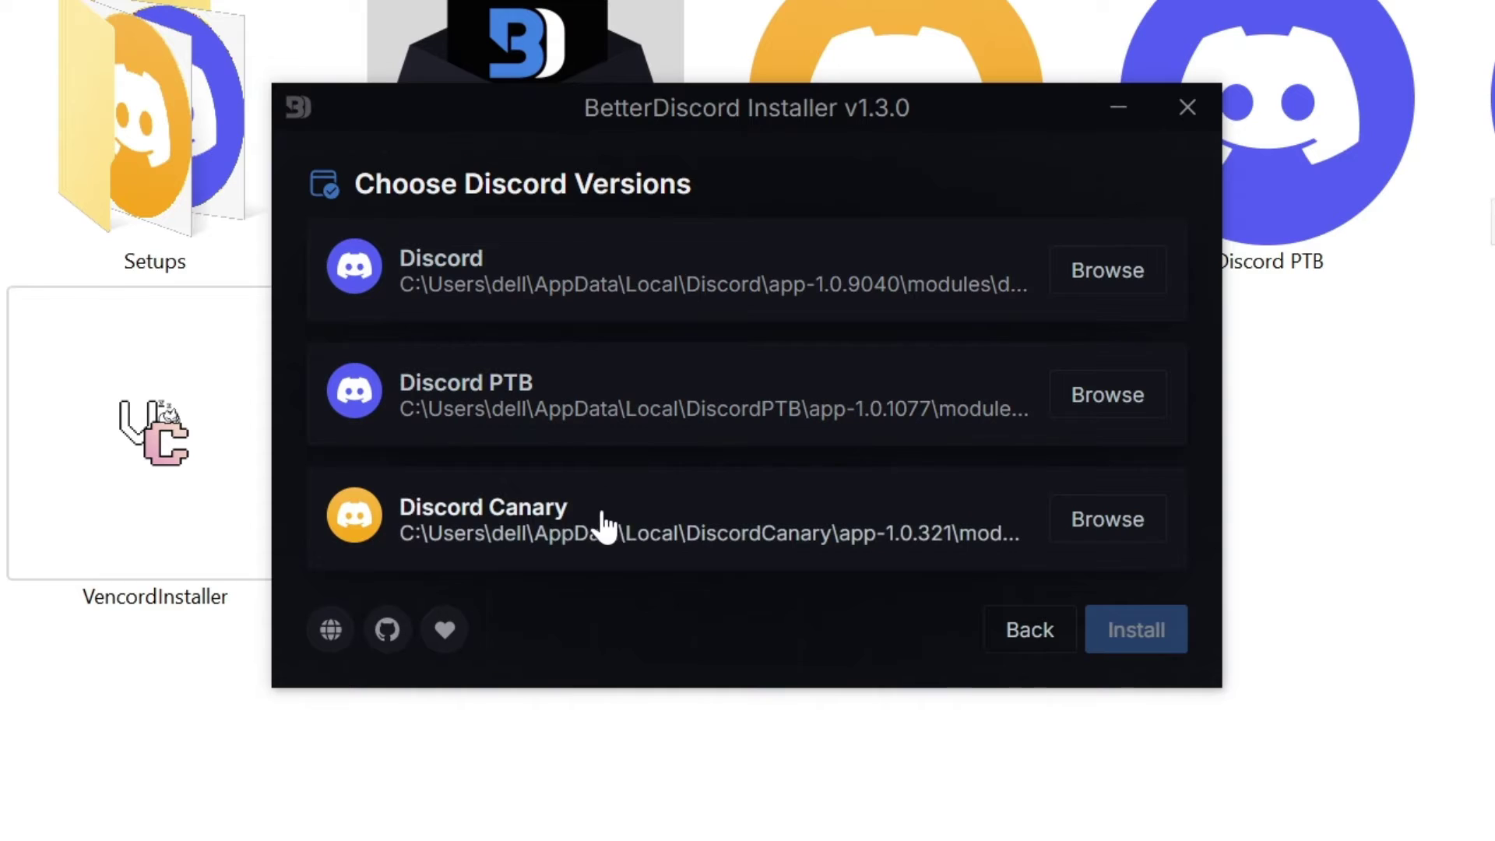
pyautogui.click(545, 516)
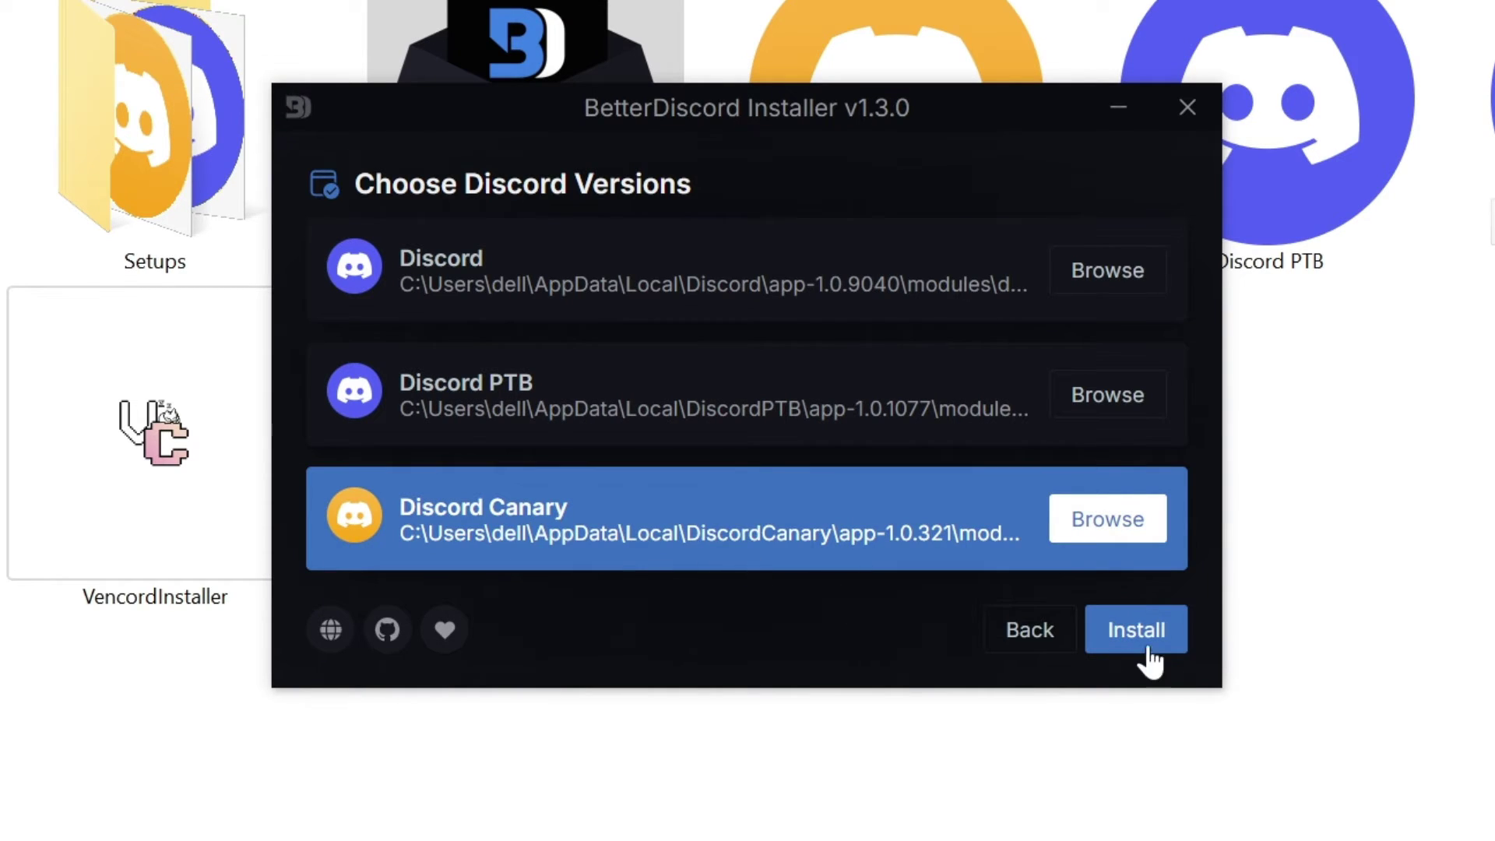
pyautogui.click(1149, 652)
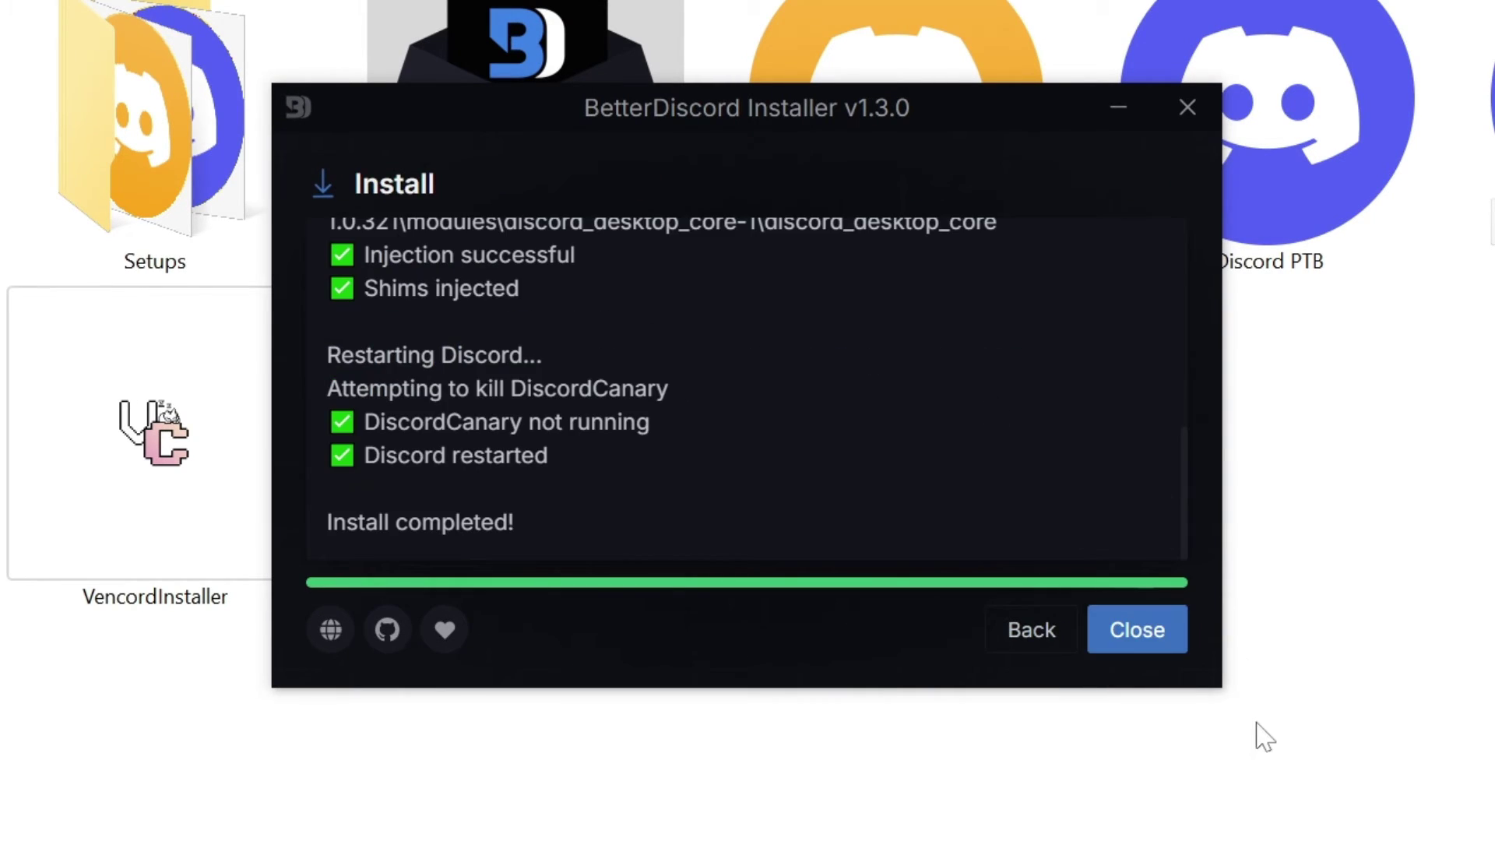
pyautogui.click(1176, 643)
pyautogui.moveTo(1159, 554); pyautogui.dragTo(1486, 265)
pyautogui.click(968, 440)
# Turn off Streamer Mode in Discord Canary and view the installed BetterDiscord plugins.
pyautogui.click(903, 144)
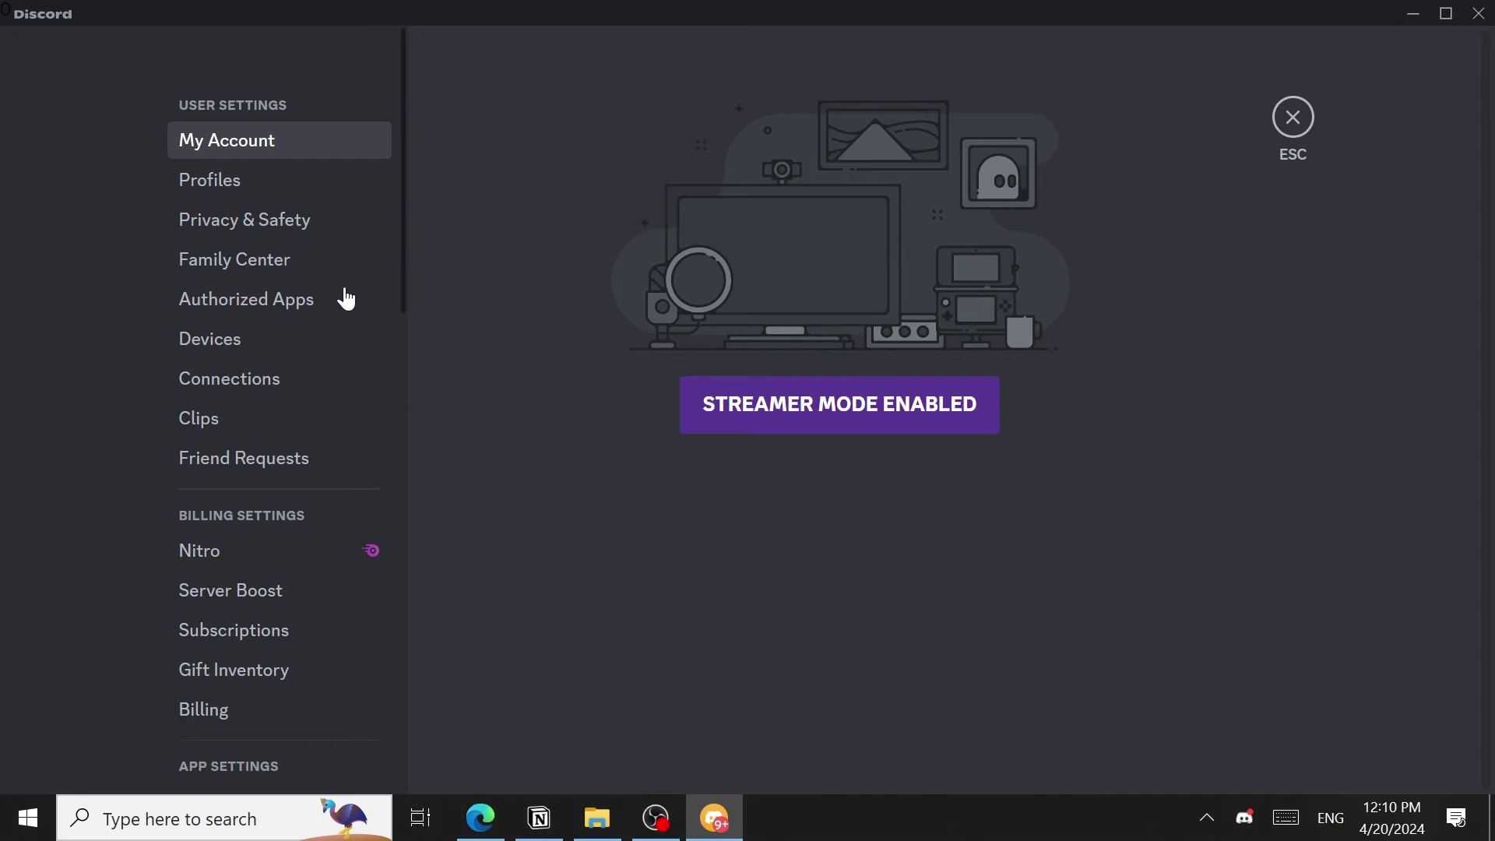
pyautogui.click(805, 406)
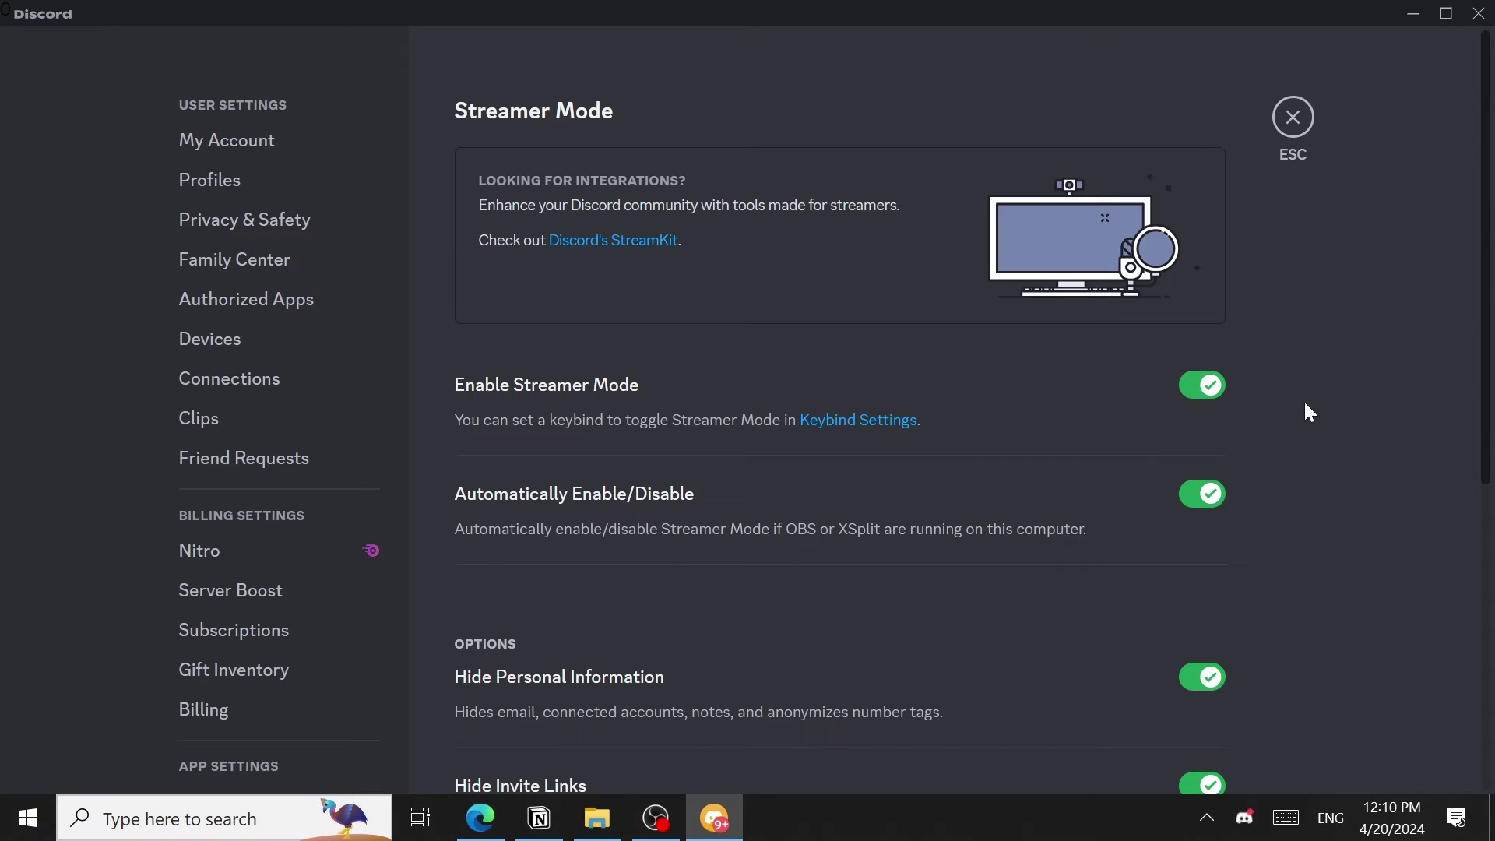
pyautogui.scroll(-10, 41, 516)
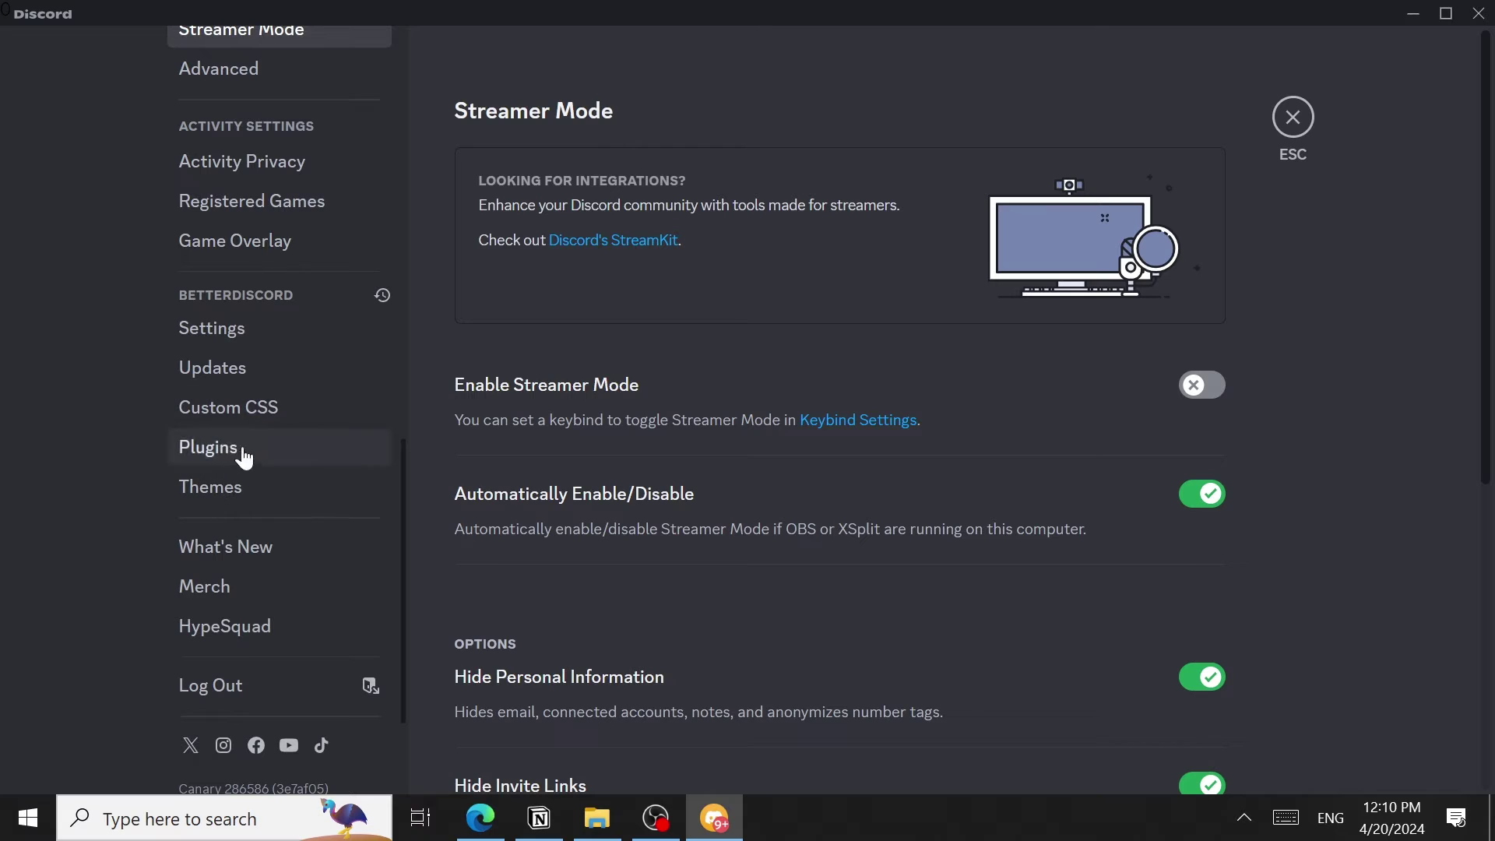
pyautogui.click(265, 407)
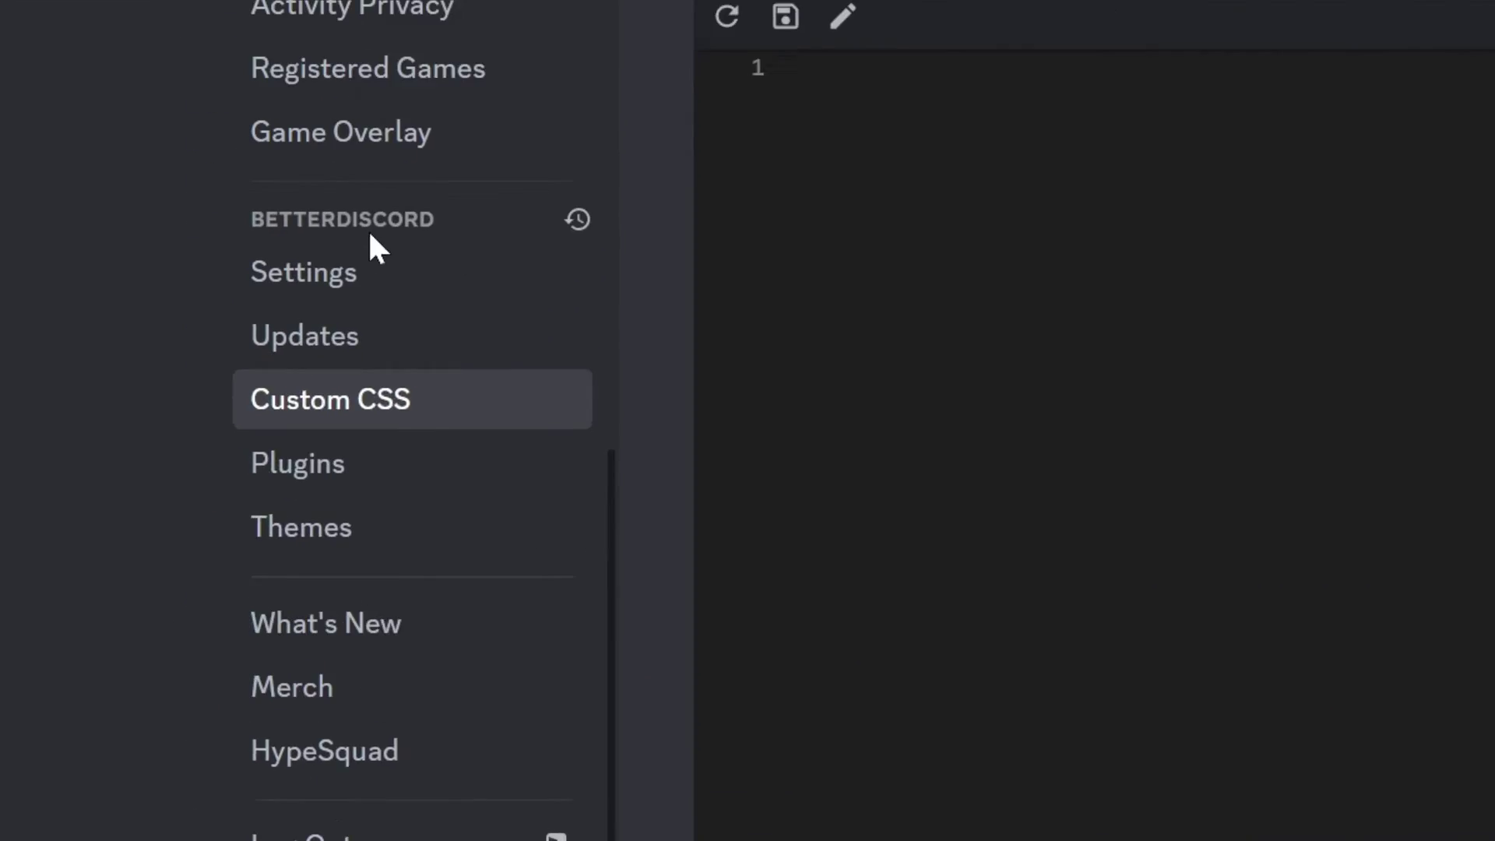
pyautogui.click(342, 289)
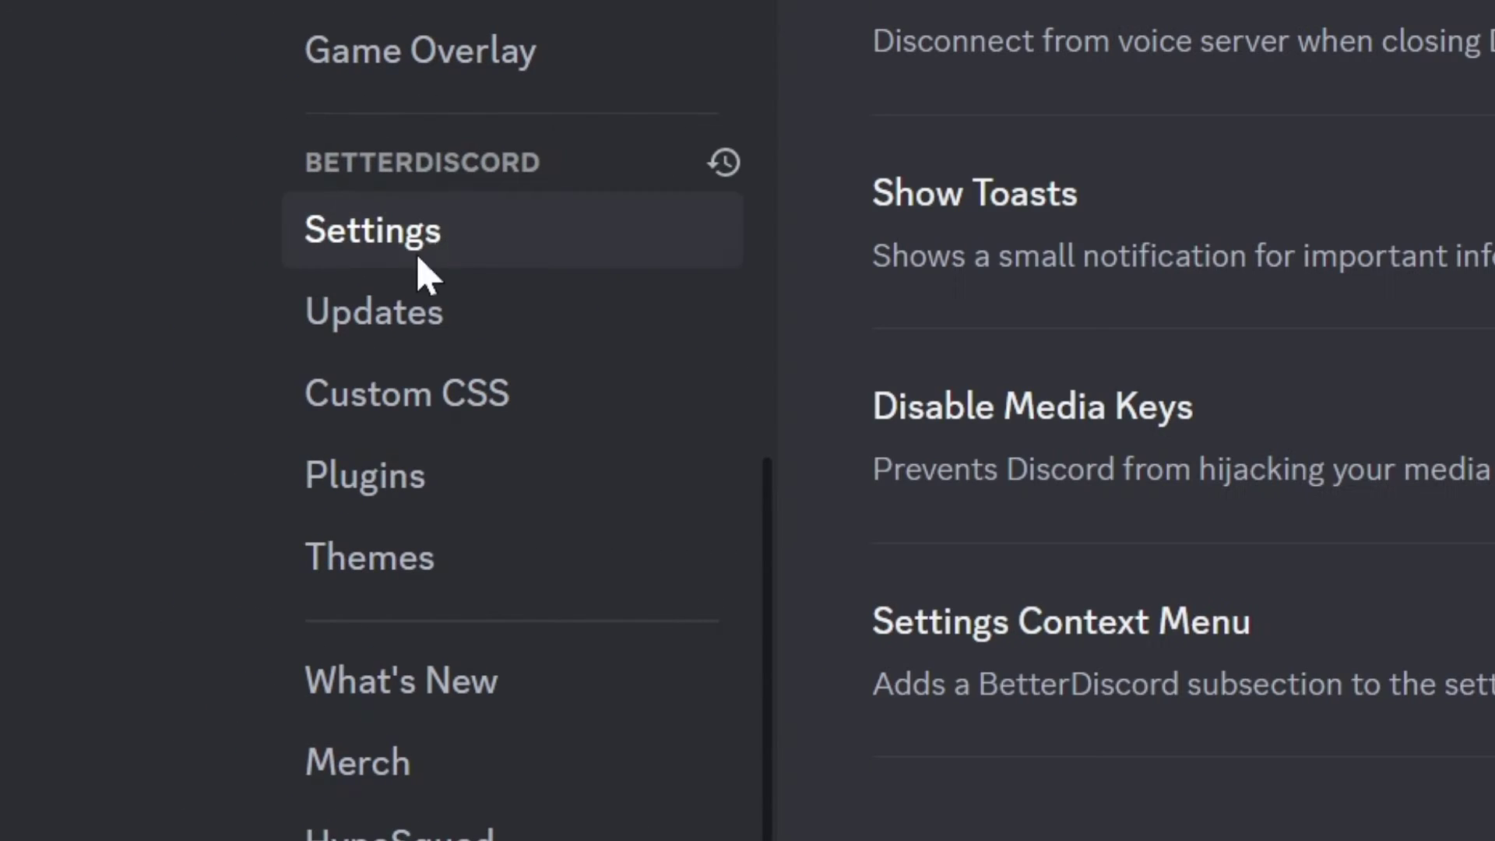
pyautogui.click(443, 451)
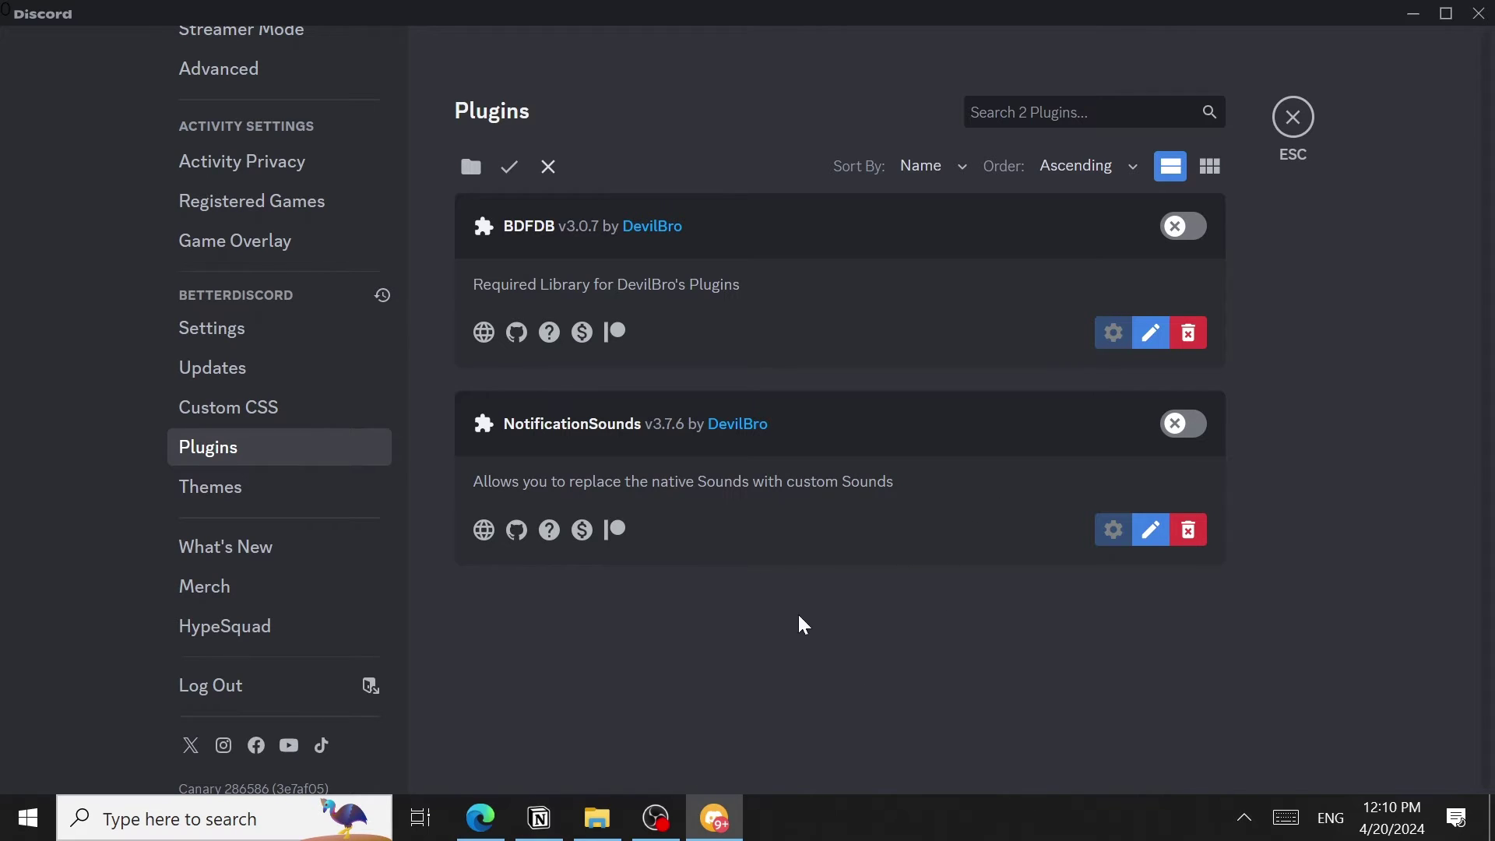
# Quit Discord Canary completely from its system tray icon.
pyautogui.press('super+b')
pyautogui.press('Return')
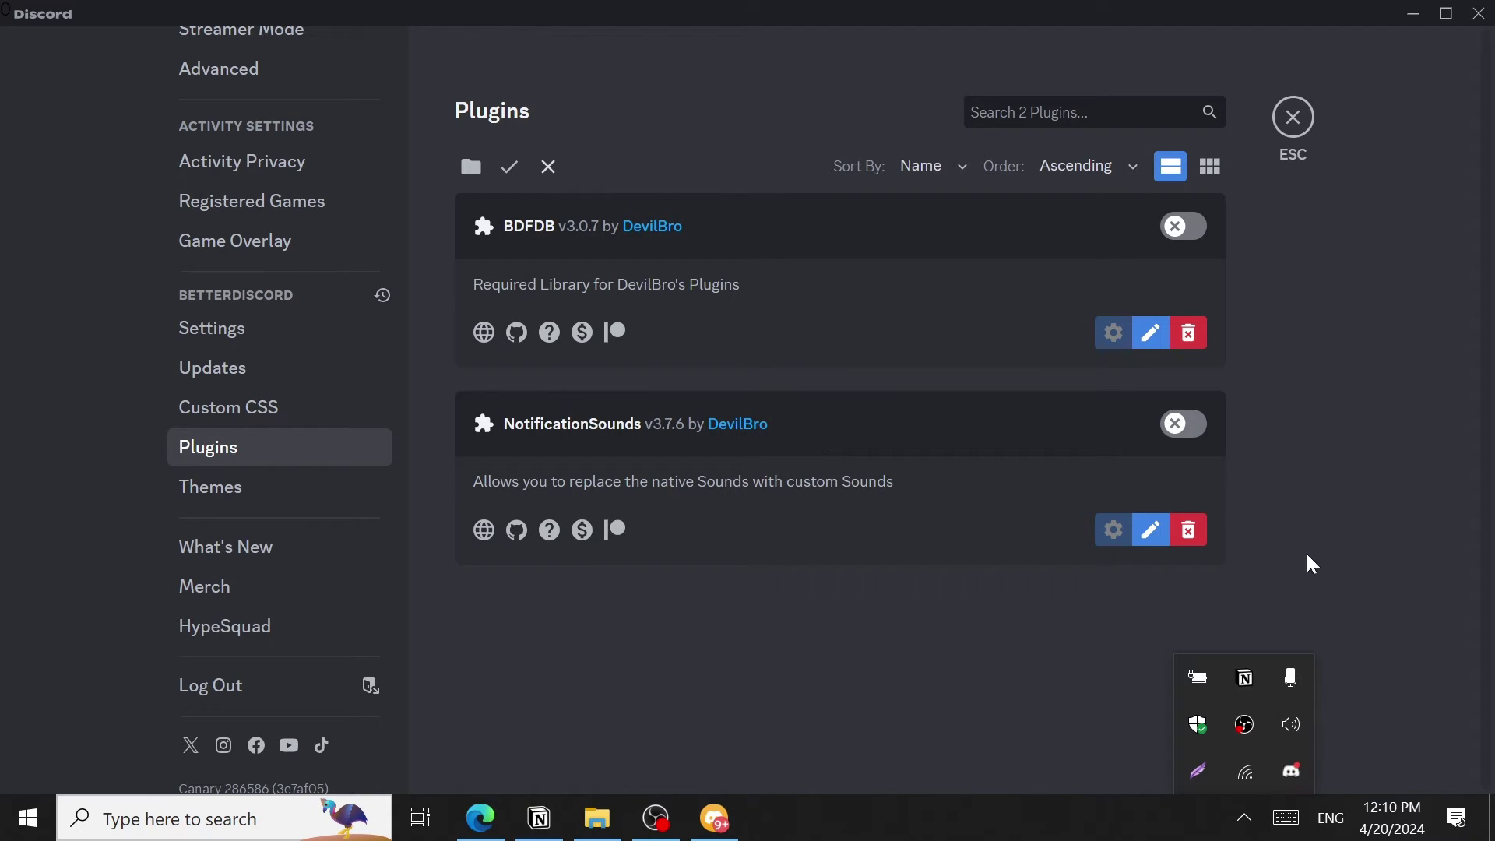
pyautogui.rightClick(1304, 782)
pyautogui.click(1370, 757)
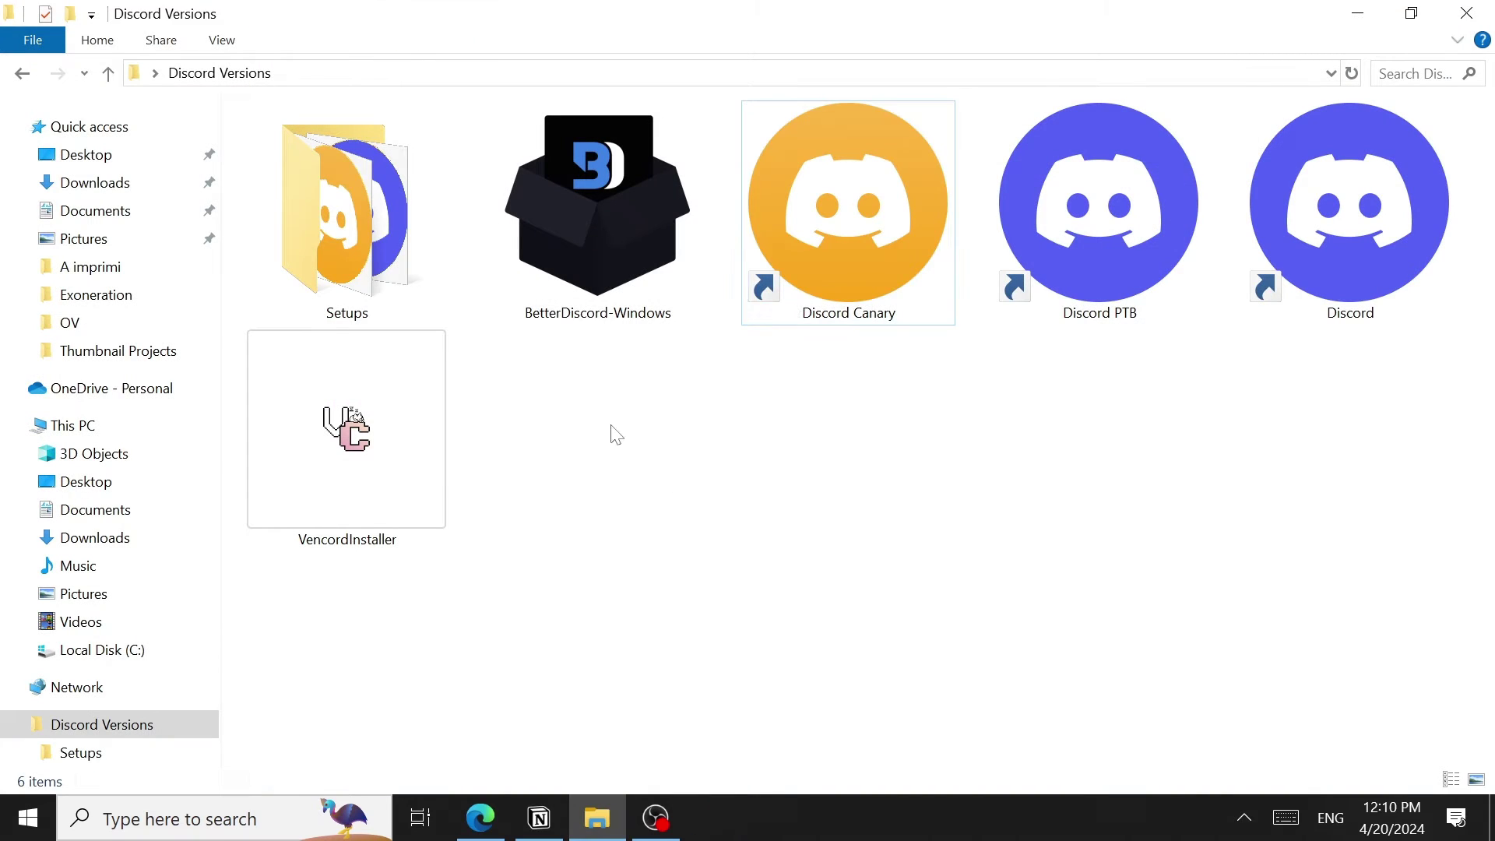
# Run BetterDiscord-Windows, uninstall BetterDiscord from Discord Canary, and close the installer.
pyautogui.doubleClick(604, 245)
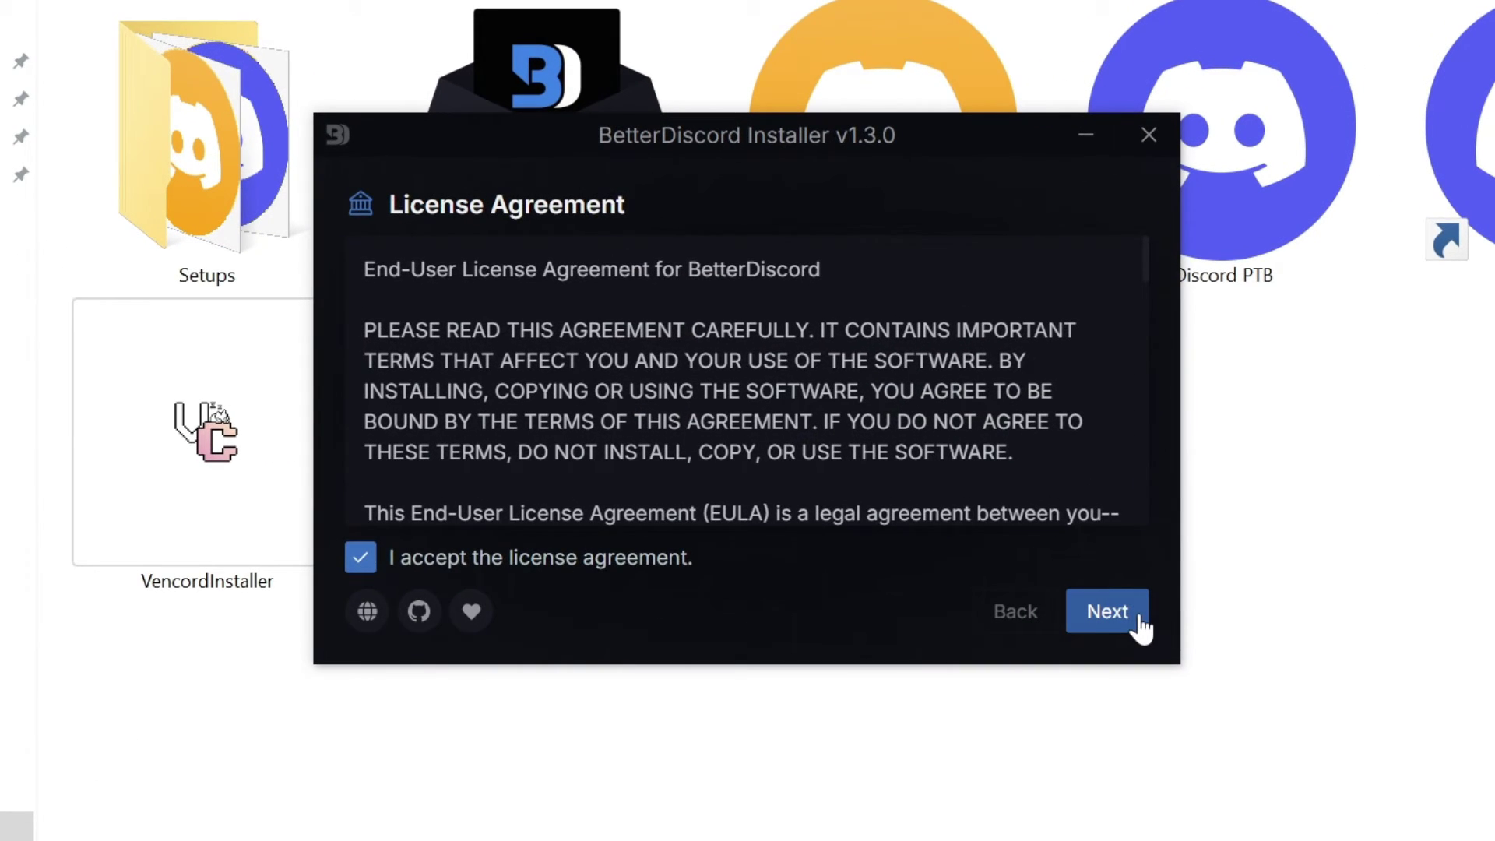
pyautogui.click(1016, 563)
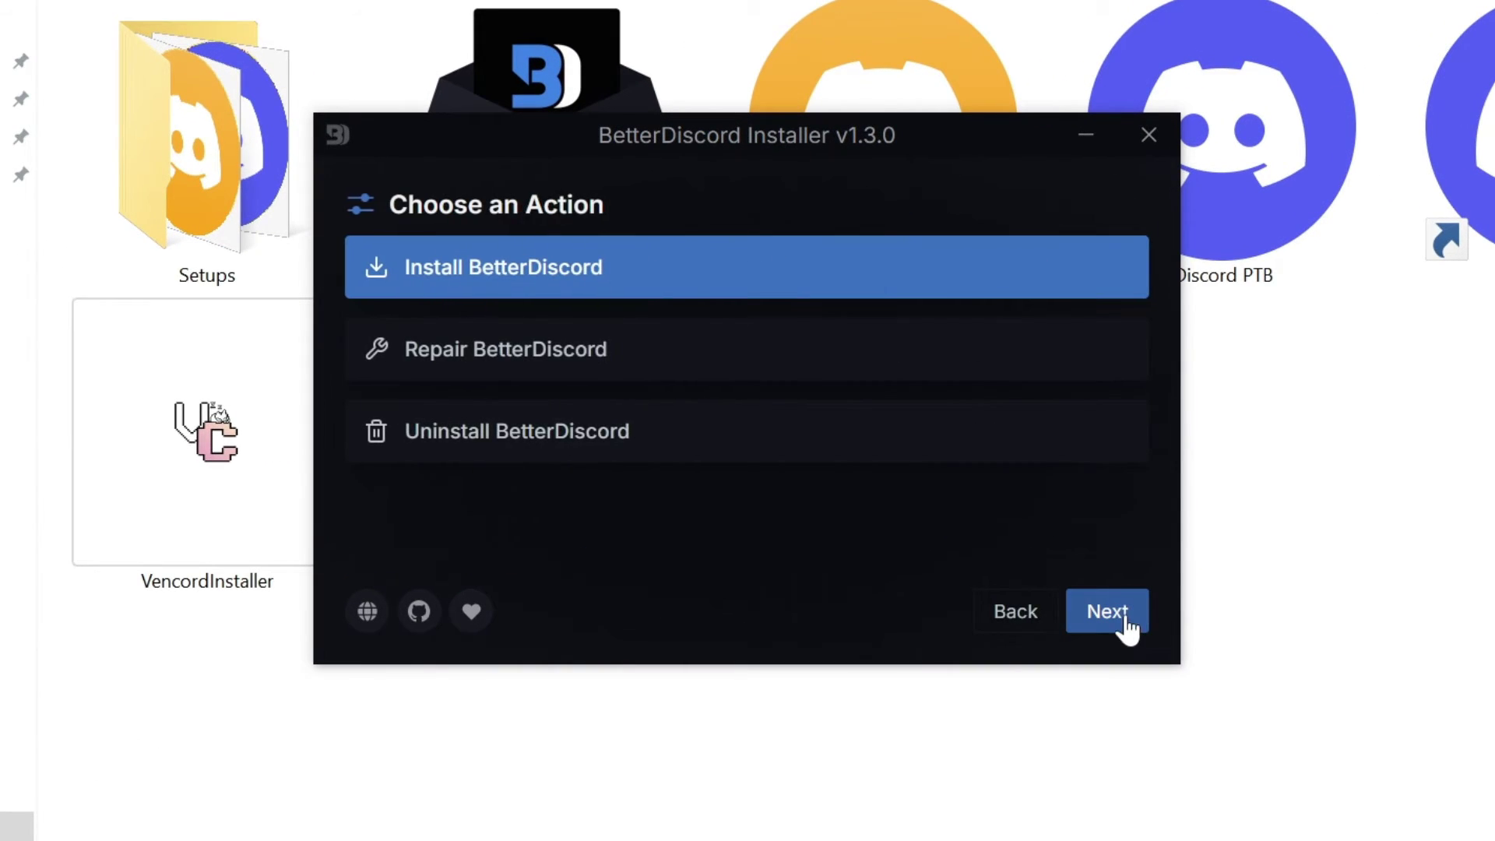
pyautogui.click(596, 431)
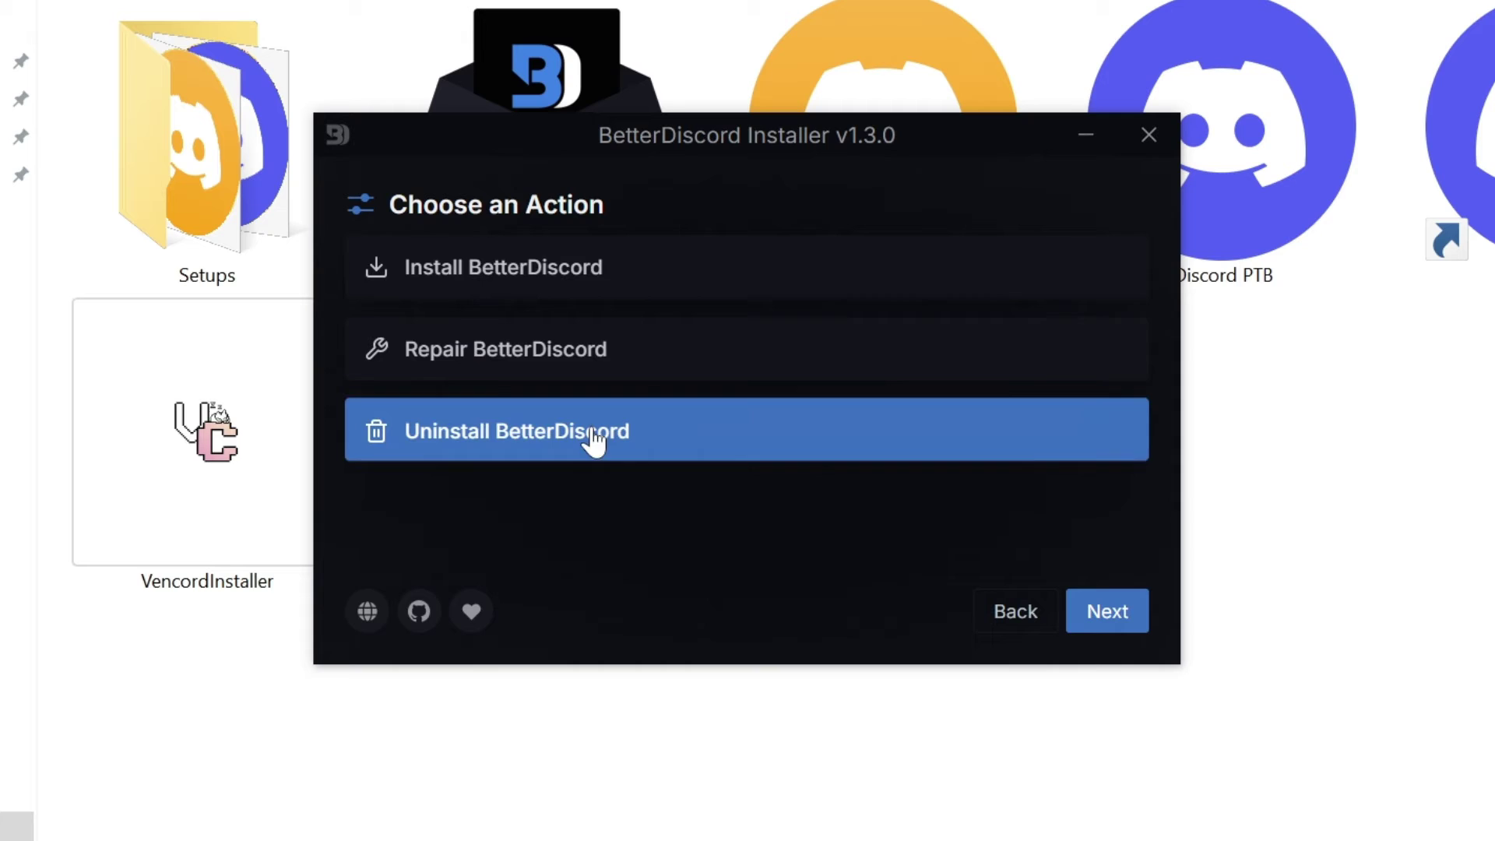
pyautogui.click(1084, 613)
pyautogui.click(712, 540)
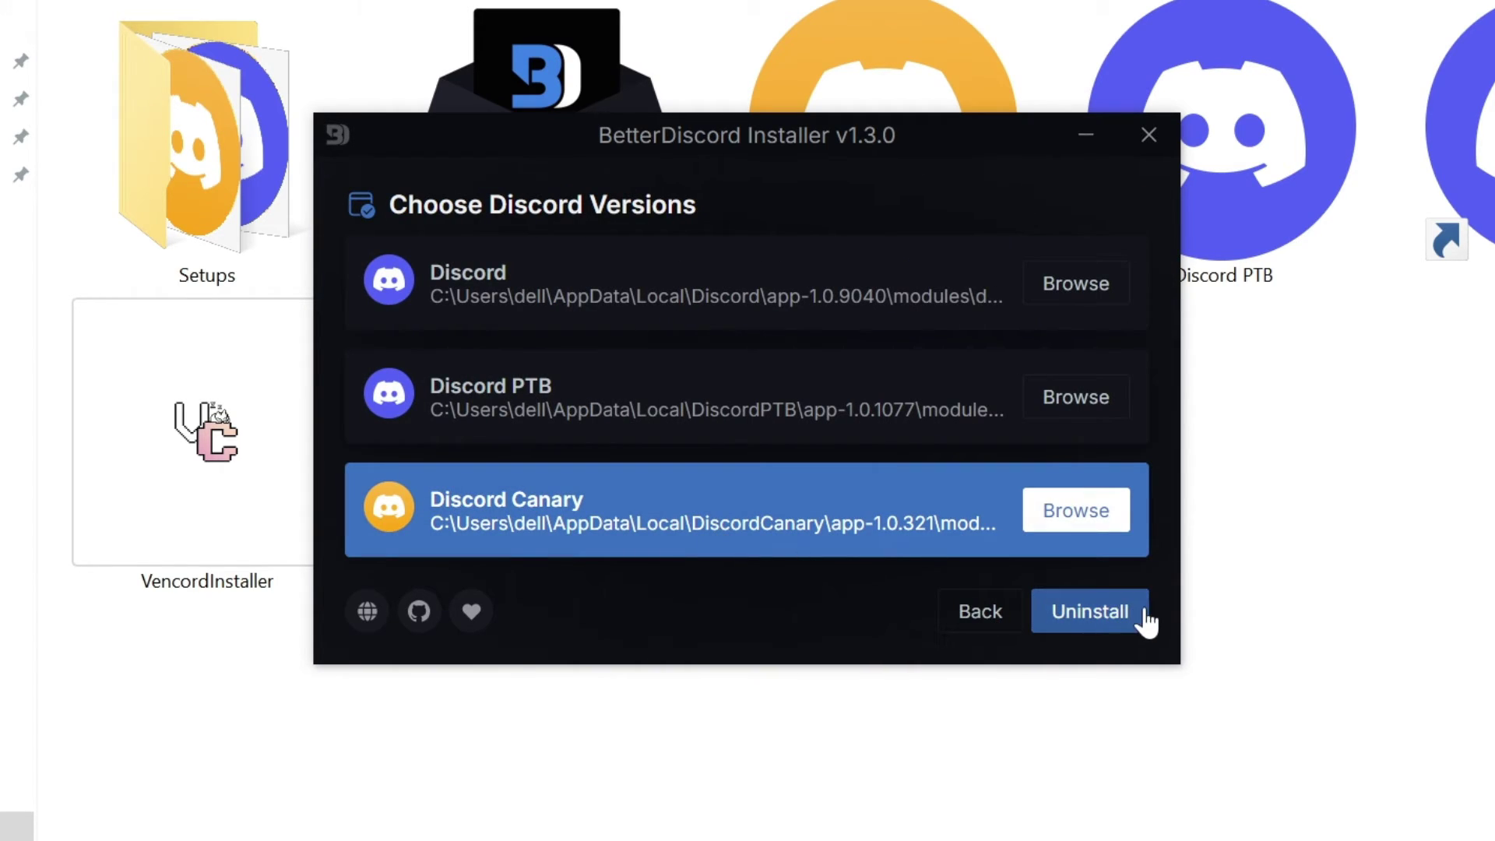
pyautogui.click(1109, 620)
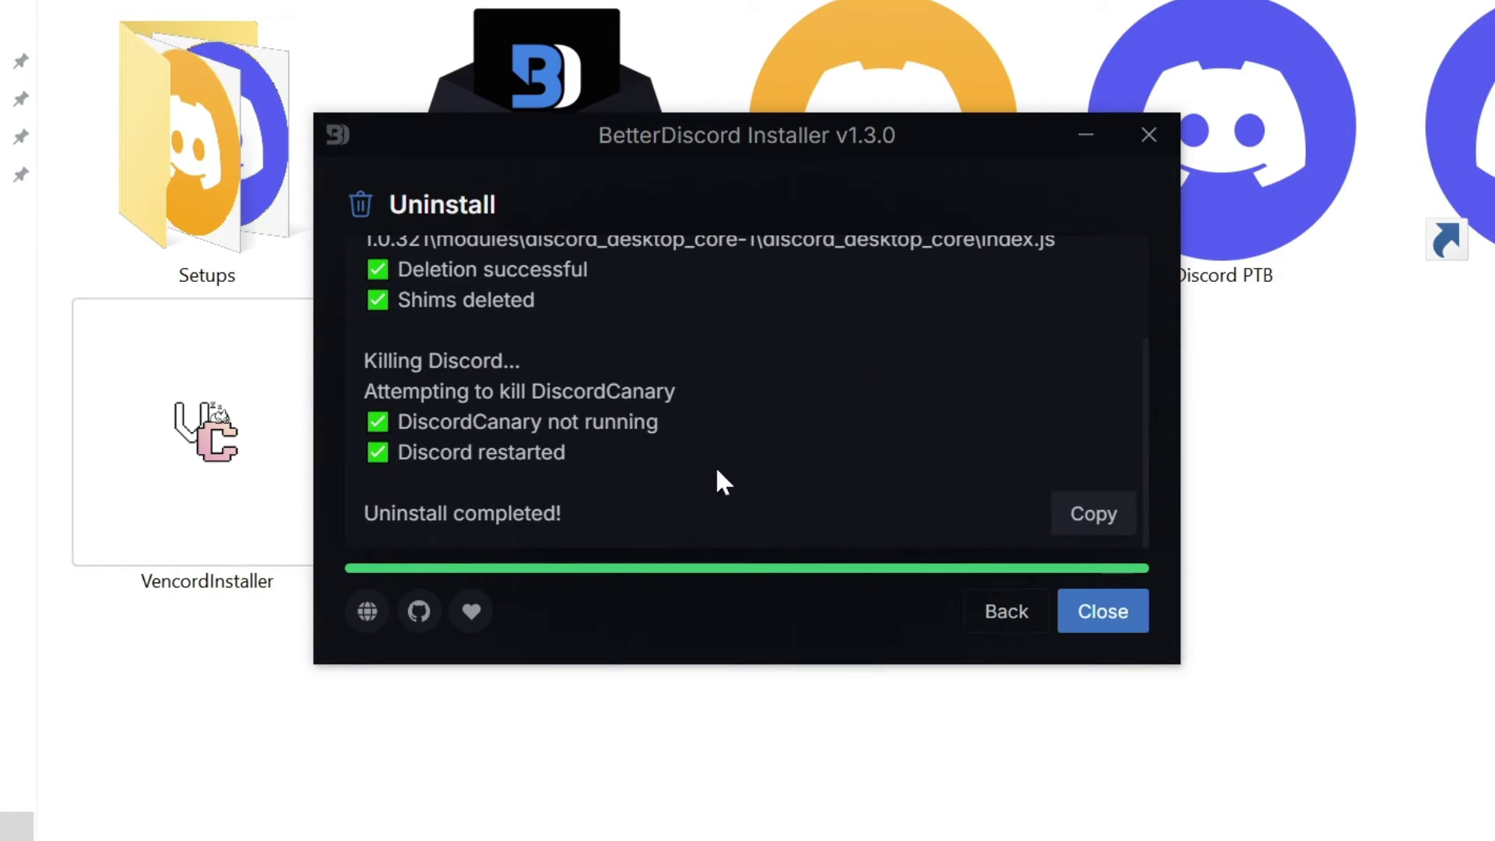
pyautogui.moveTo(616, 510); pyautogui.dragTo(373, 541)
pyautogui.click(1104, 615)
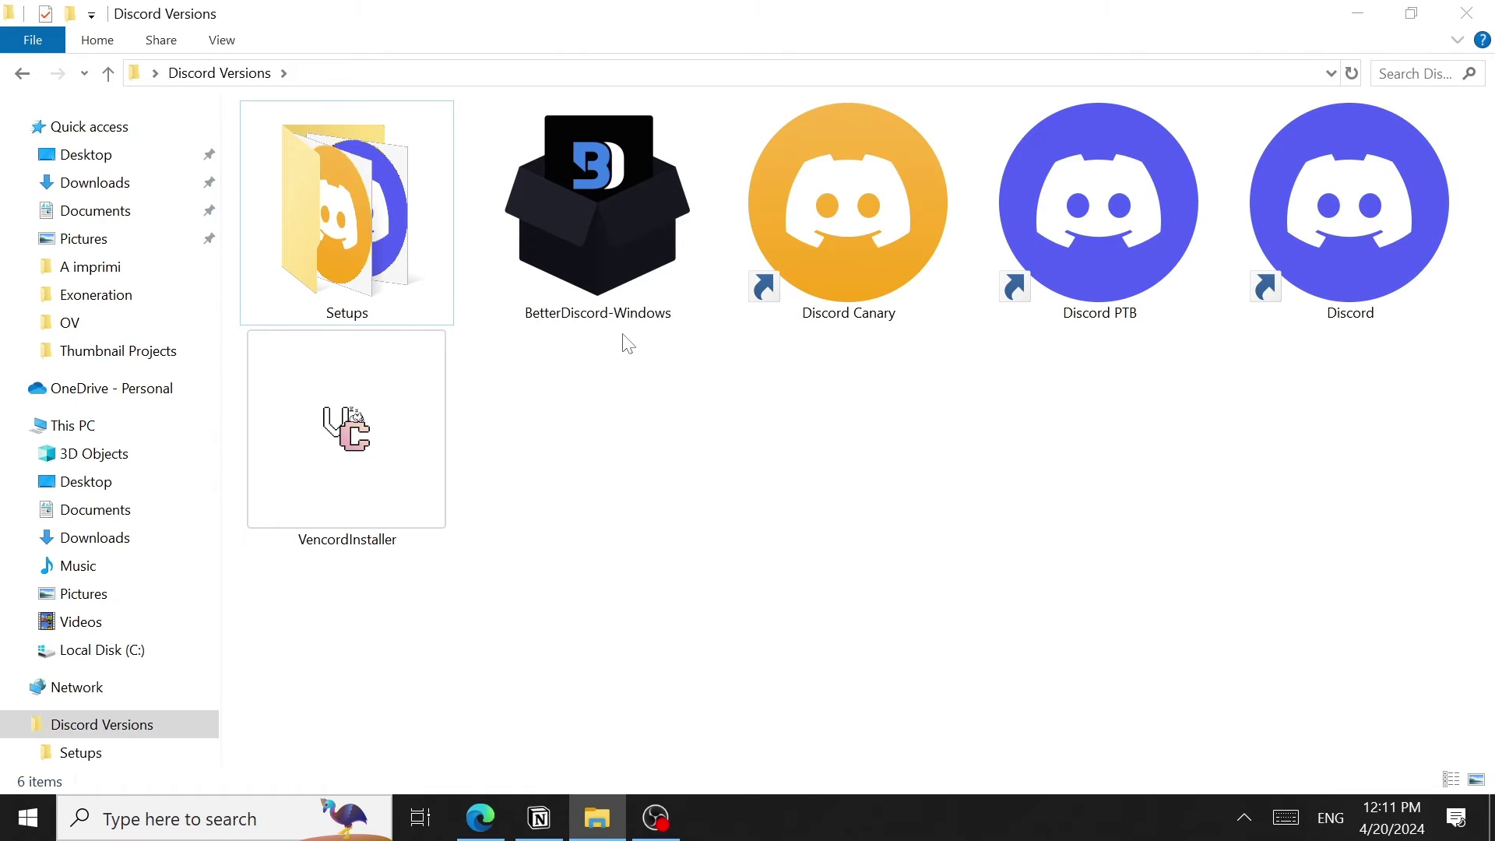
# Remove the BetterDiscord-Windows installer and return to the Discord Versions folder.
pyautogui.click(587, 199)
pyautogui.hotkey('alt', 'Left')
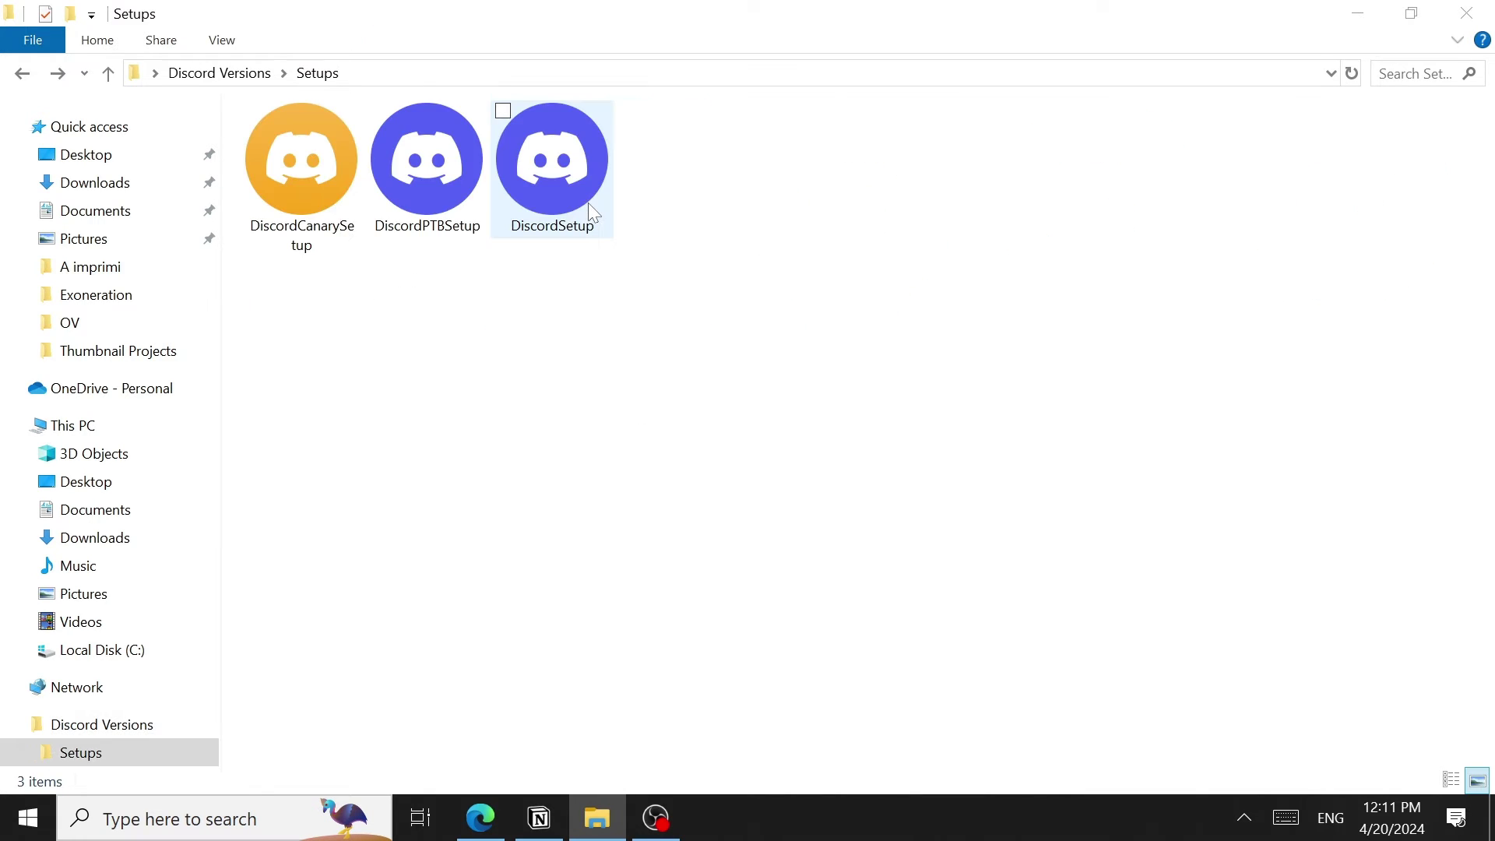
pyautogui.click(260, 78)
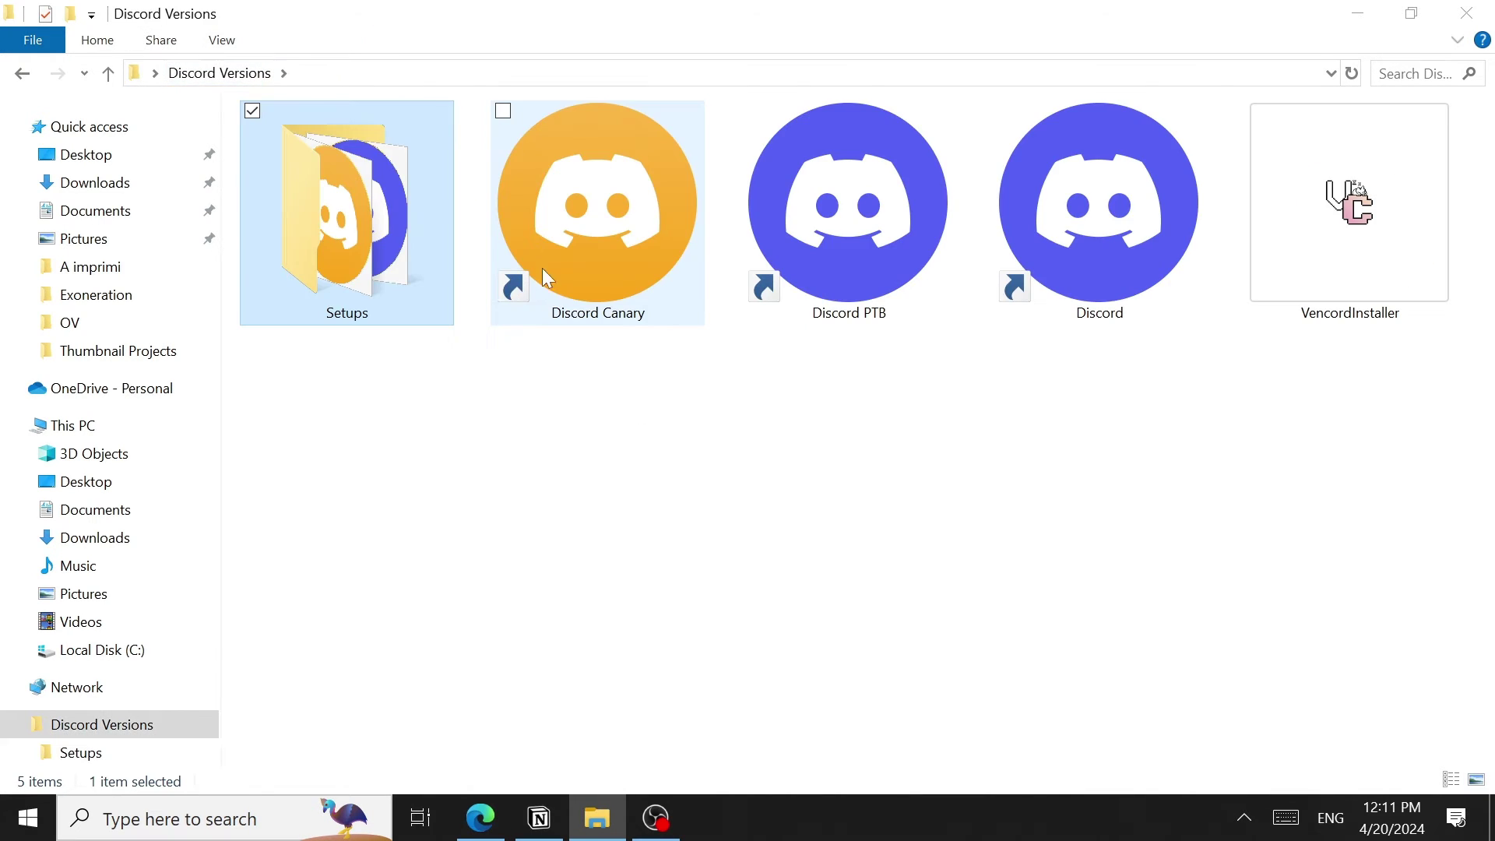
pyautogui.click(600, 422)
pyautogui.rightClick(599, 418)
pyautogui.click(614, 408)
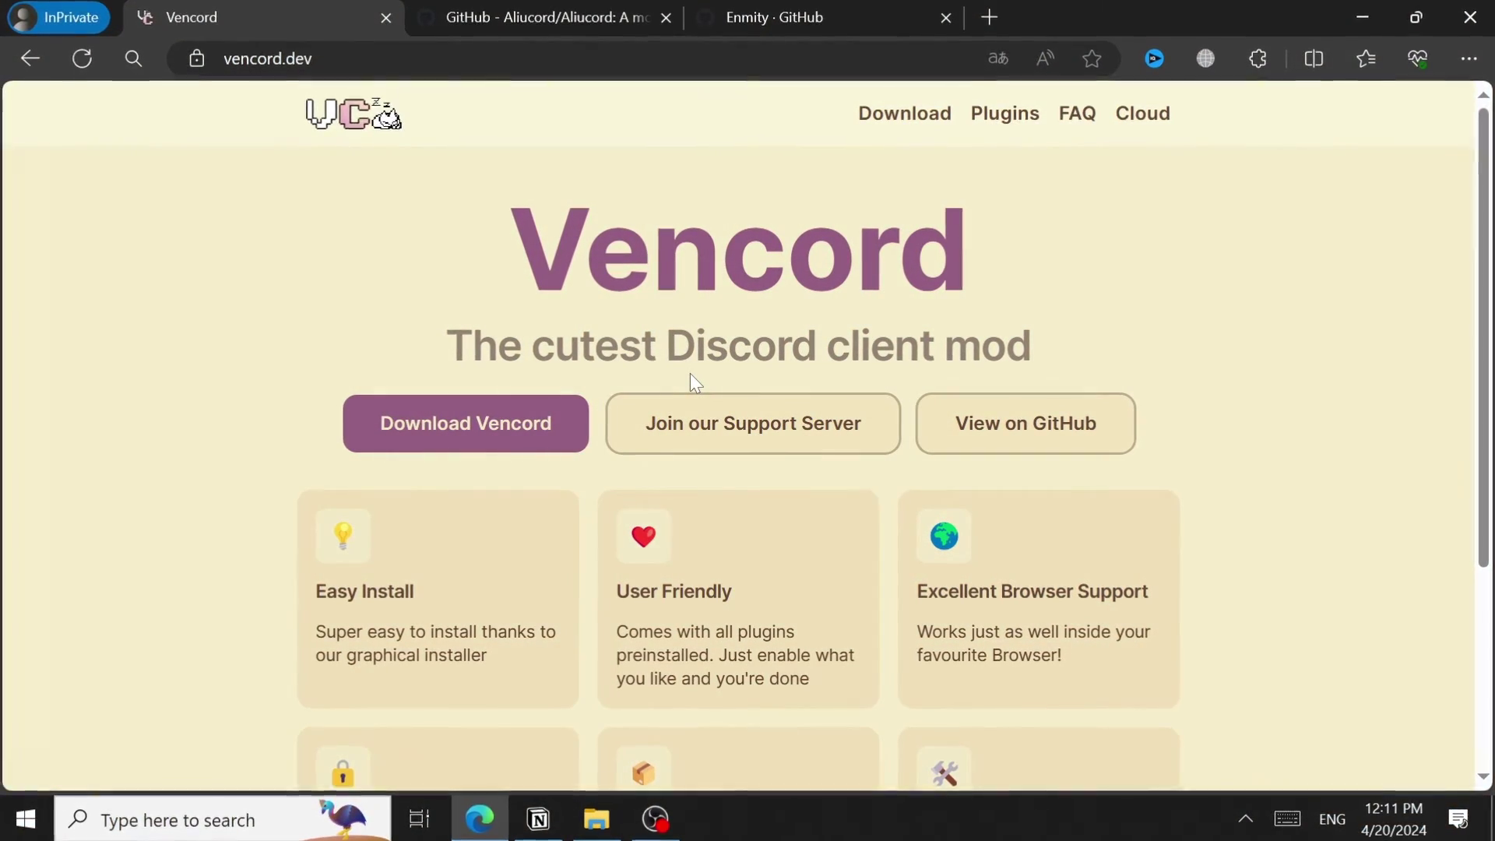
# From vencord.dev's download page, download the Windows VencordInstaller.exe.
pyautogui.moveTo(442, 345); pyautogui.dragTo(1247, 351)
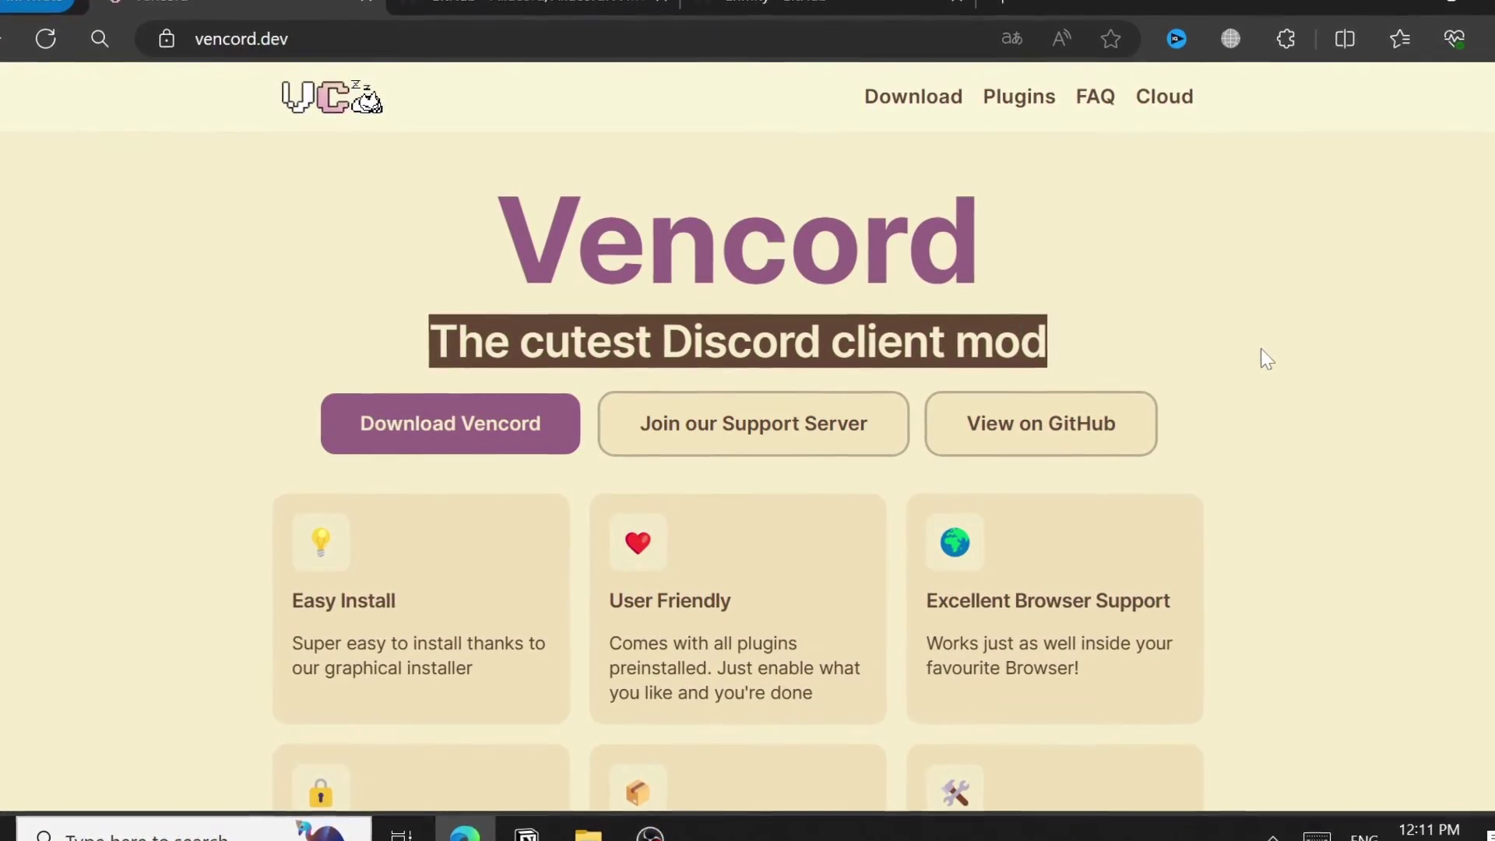
pyautogui.click(1185, 312)
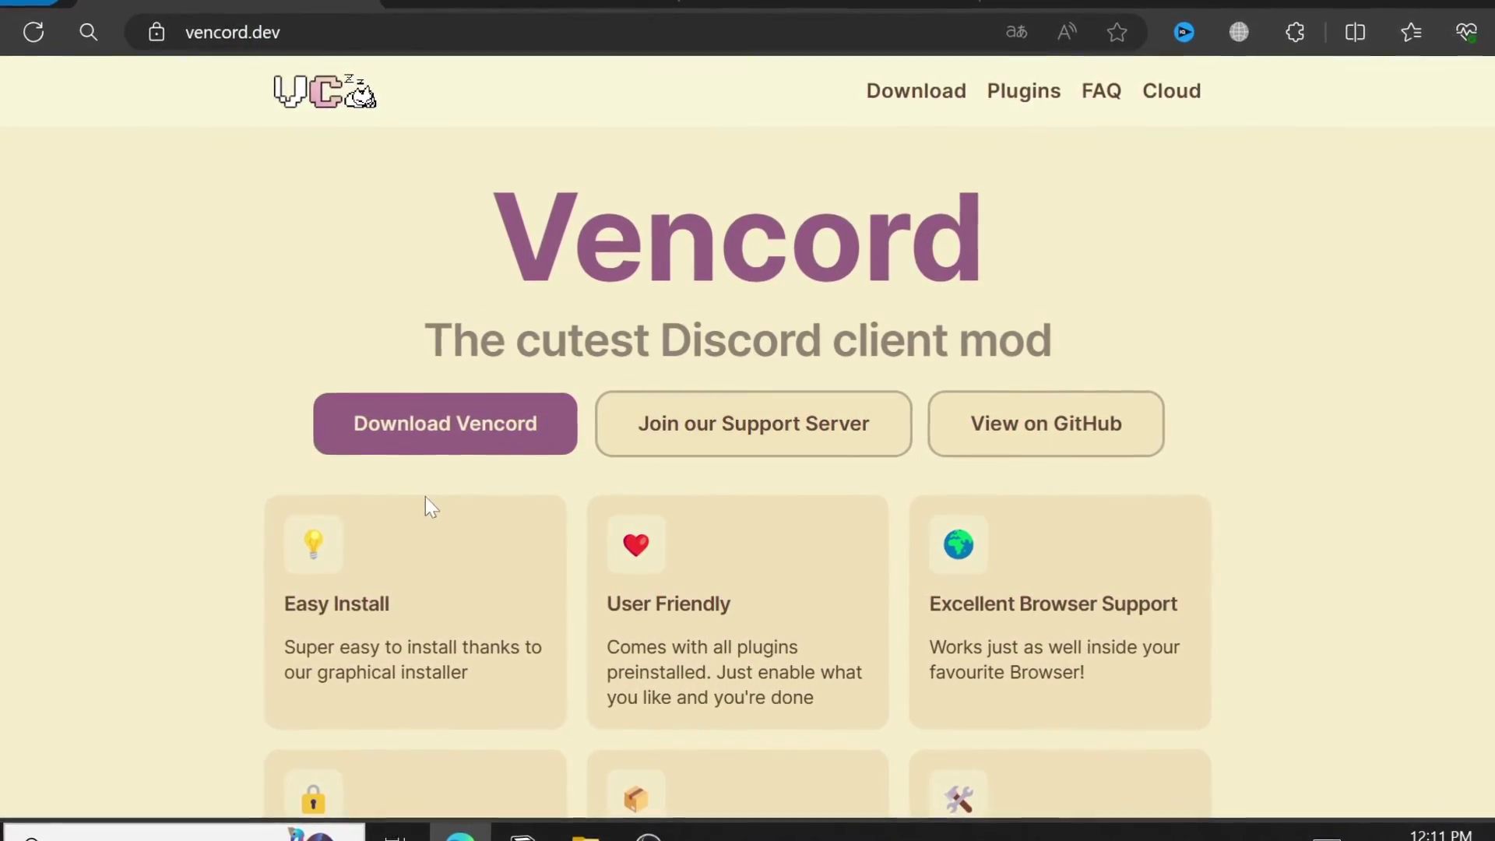
pyautogui.doubleClick(257, 30)
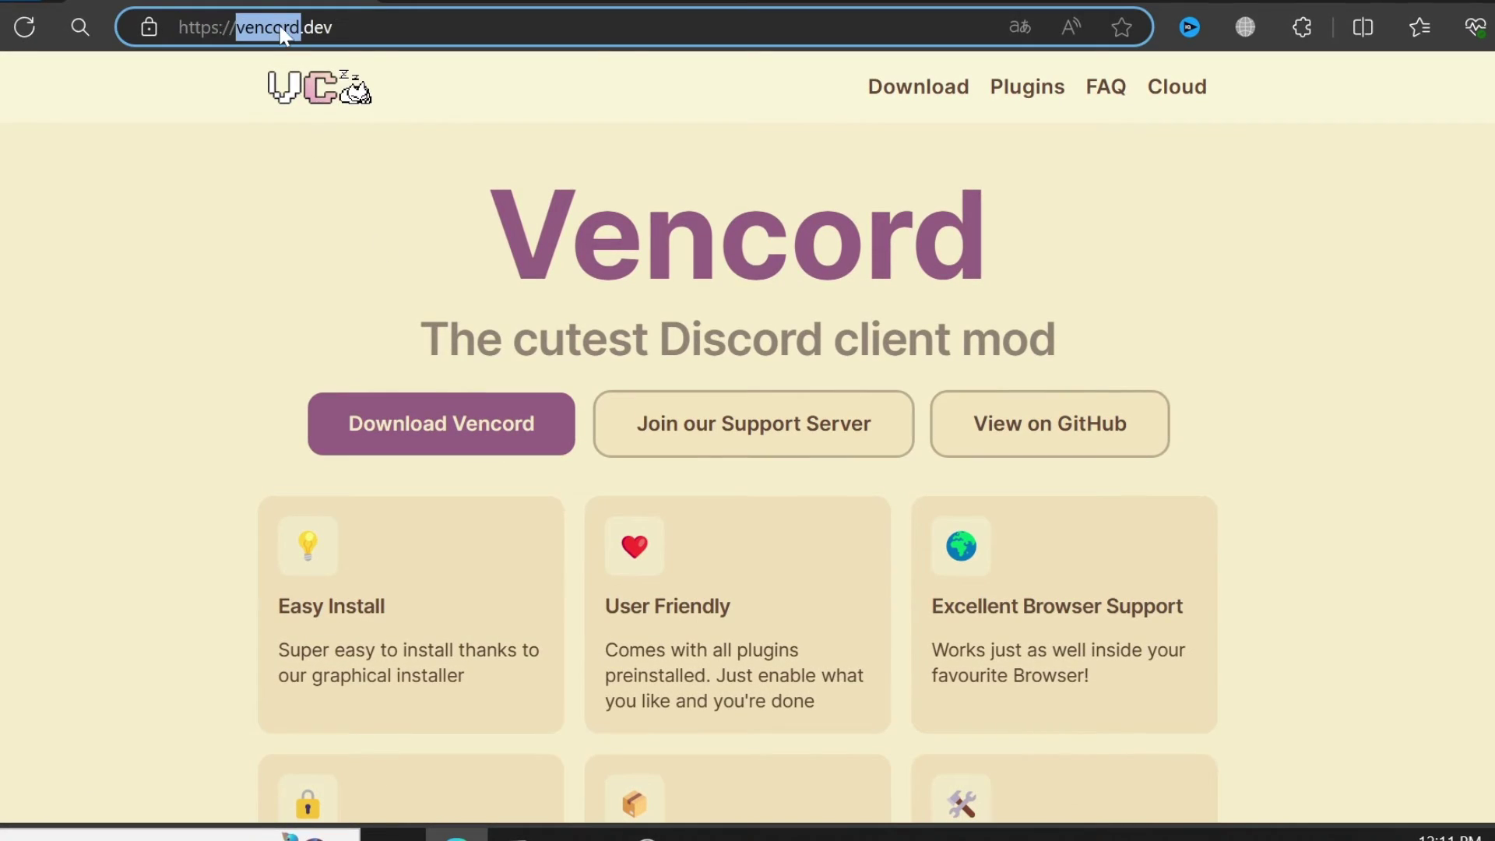
pyautogui.click(431, 425)
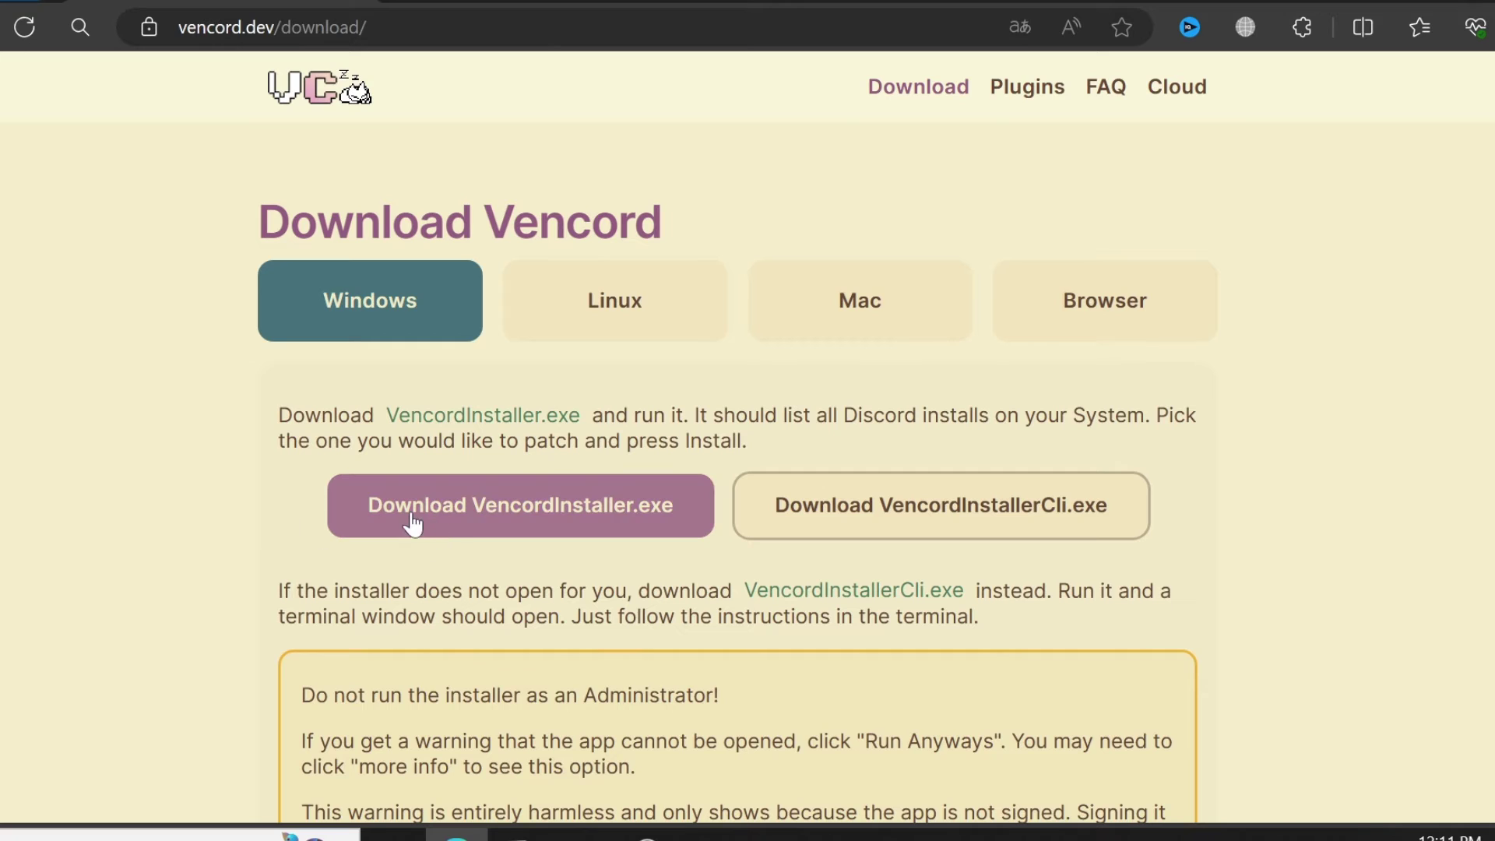
pyautogui.click(617, 530)
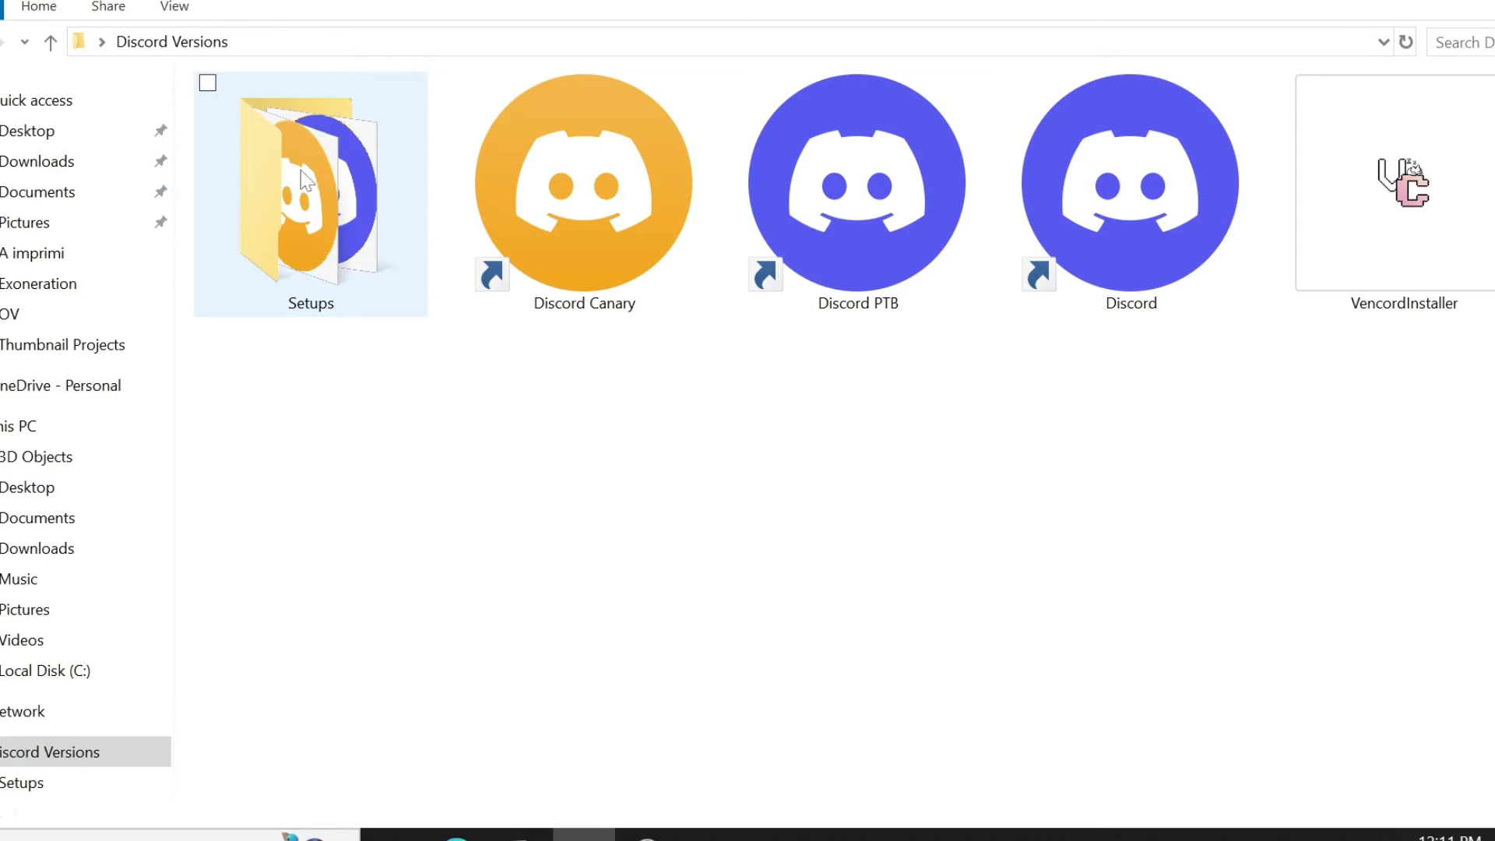
pyautogui.doubleClick(306, 179)
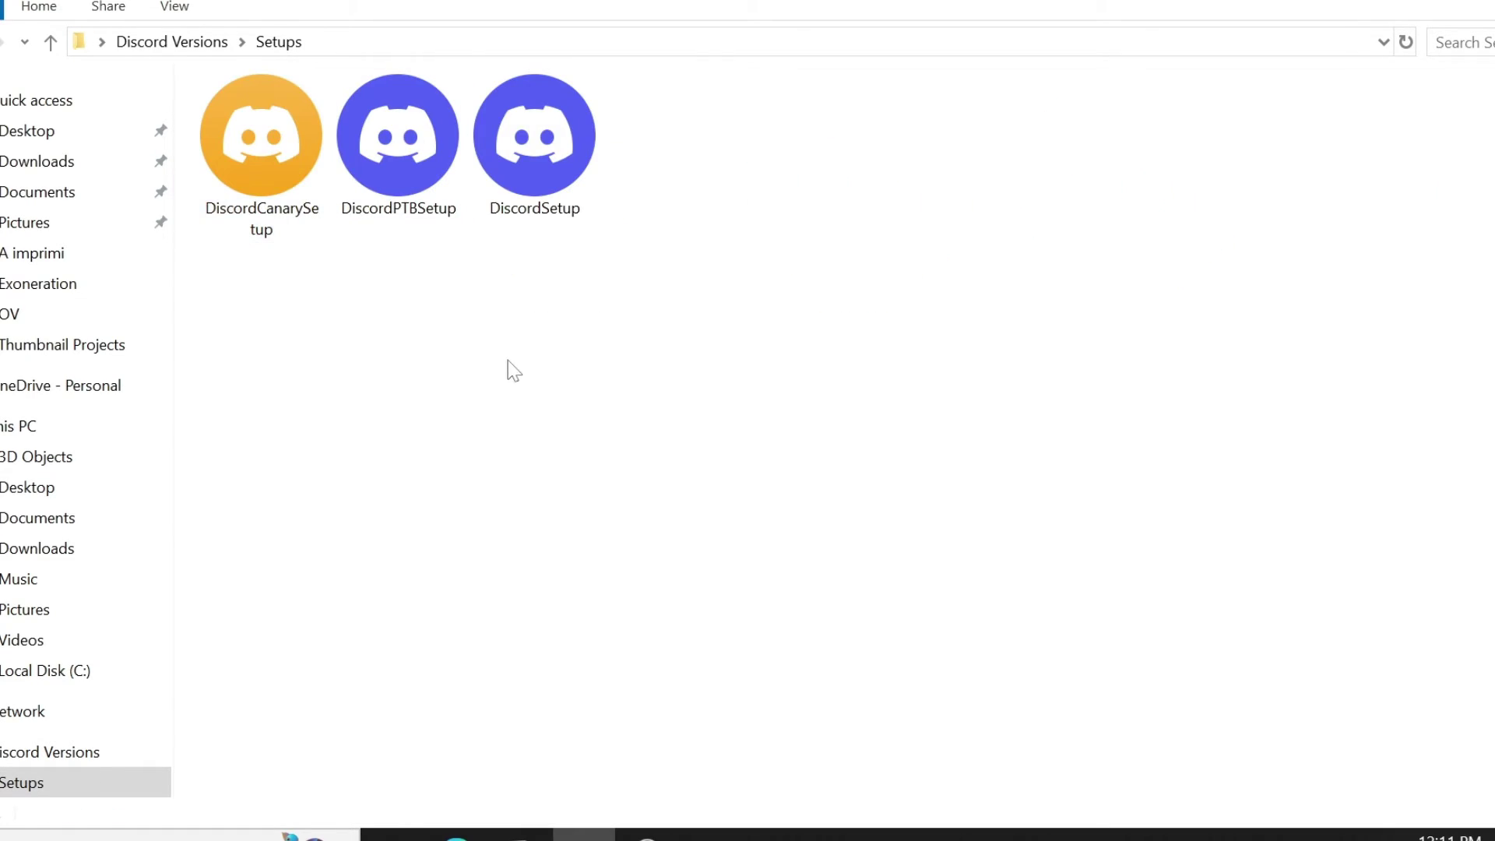
# Patch the Canary install with VencordInstaller, then relaunch Discord Canary.
pyautogui.click(173, 42)
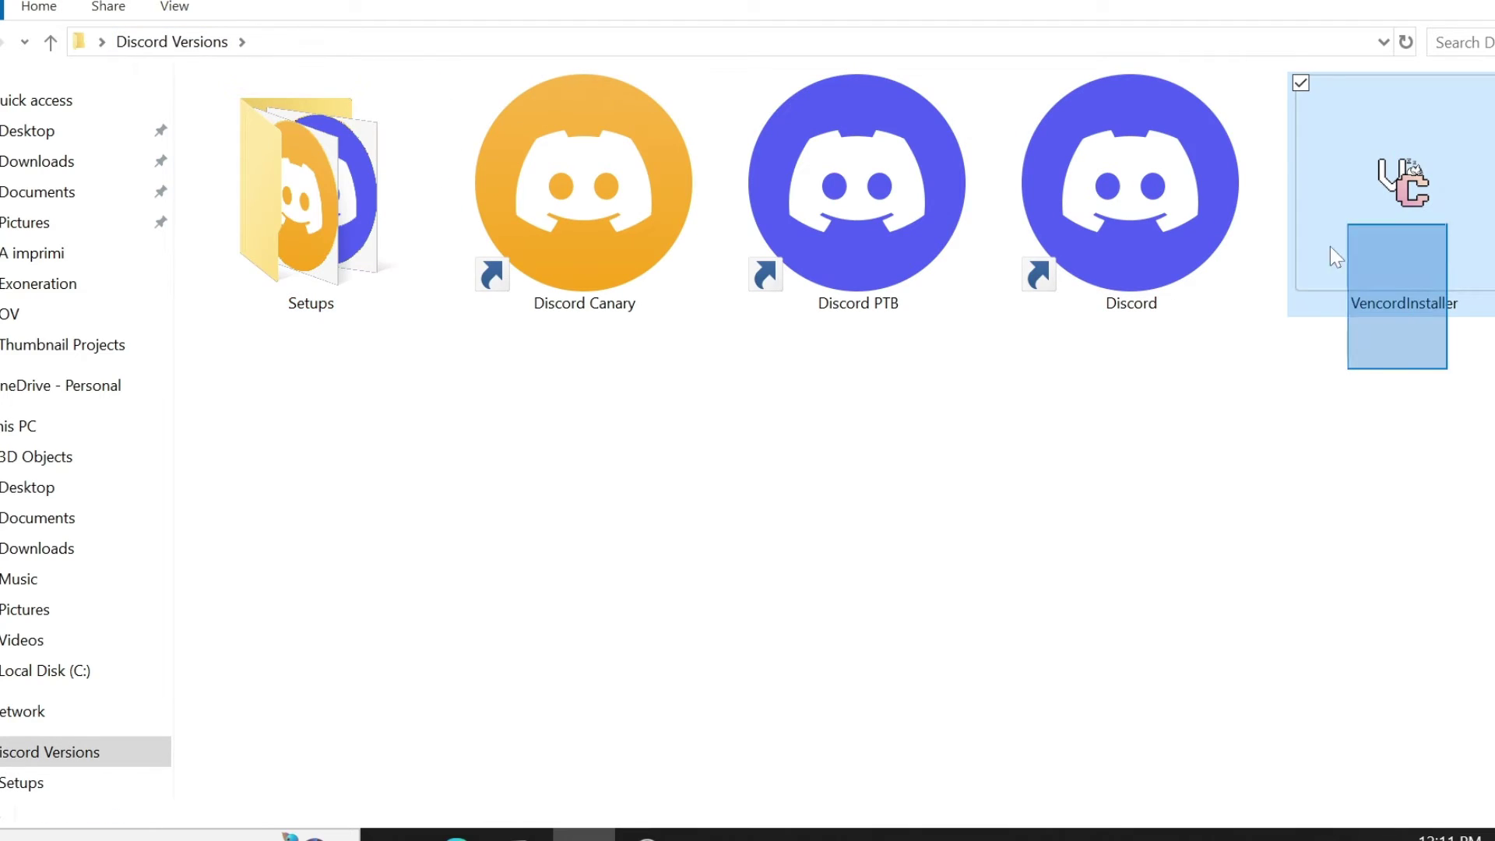
pyautogui.doubleClick(1433, 211)
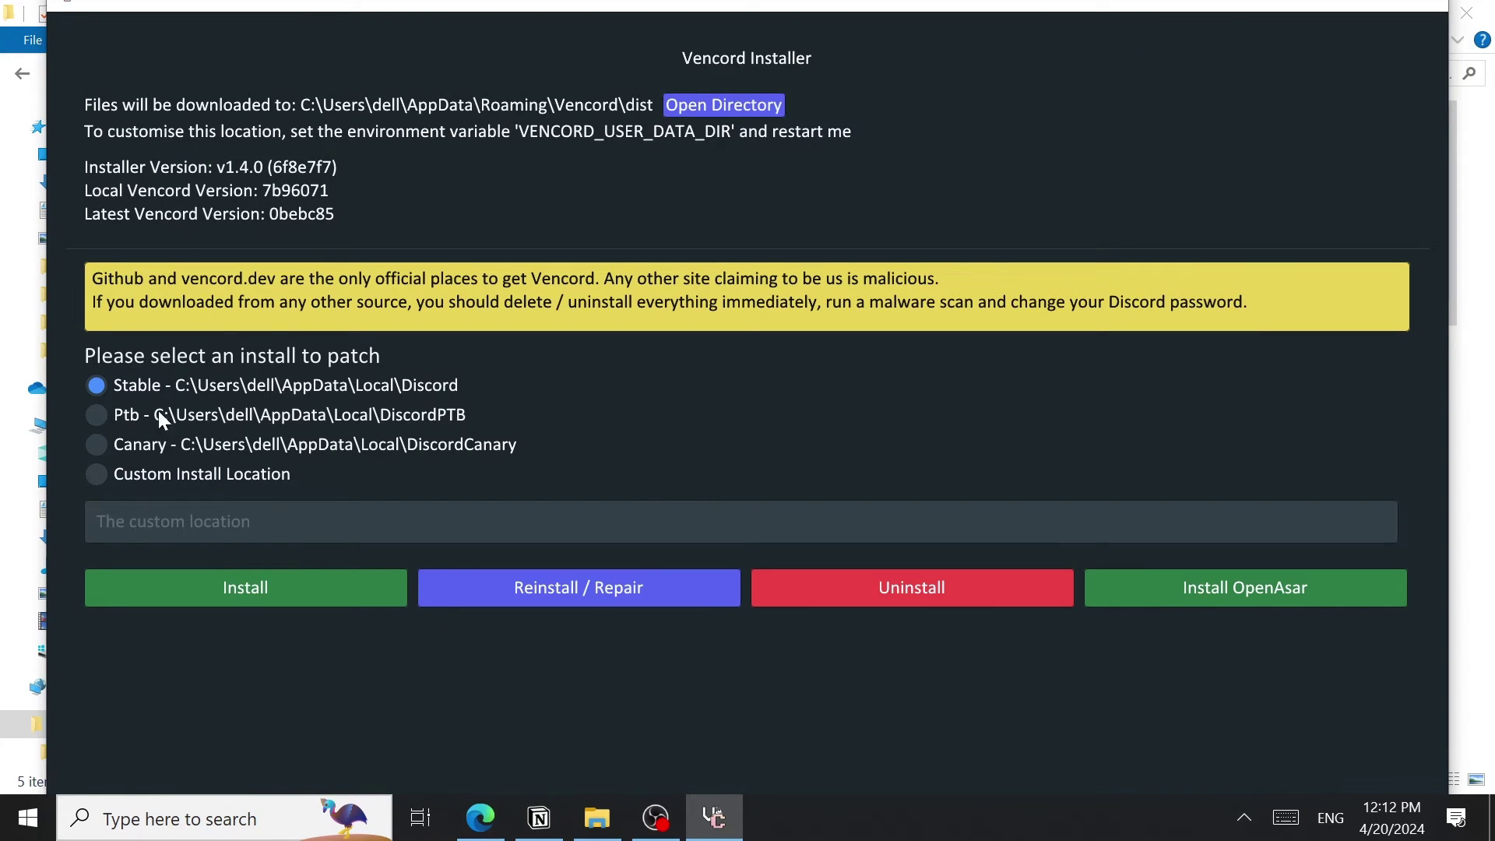
pyautogui.click(143, 447)
pyautogui.click(244, 609)
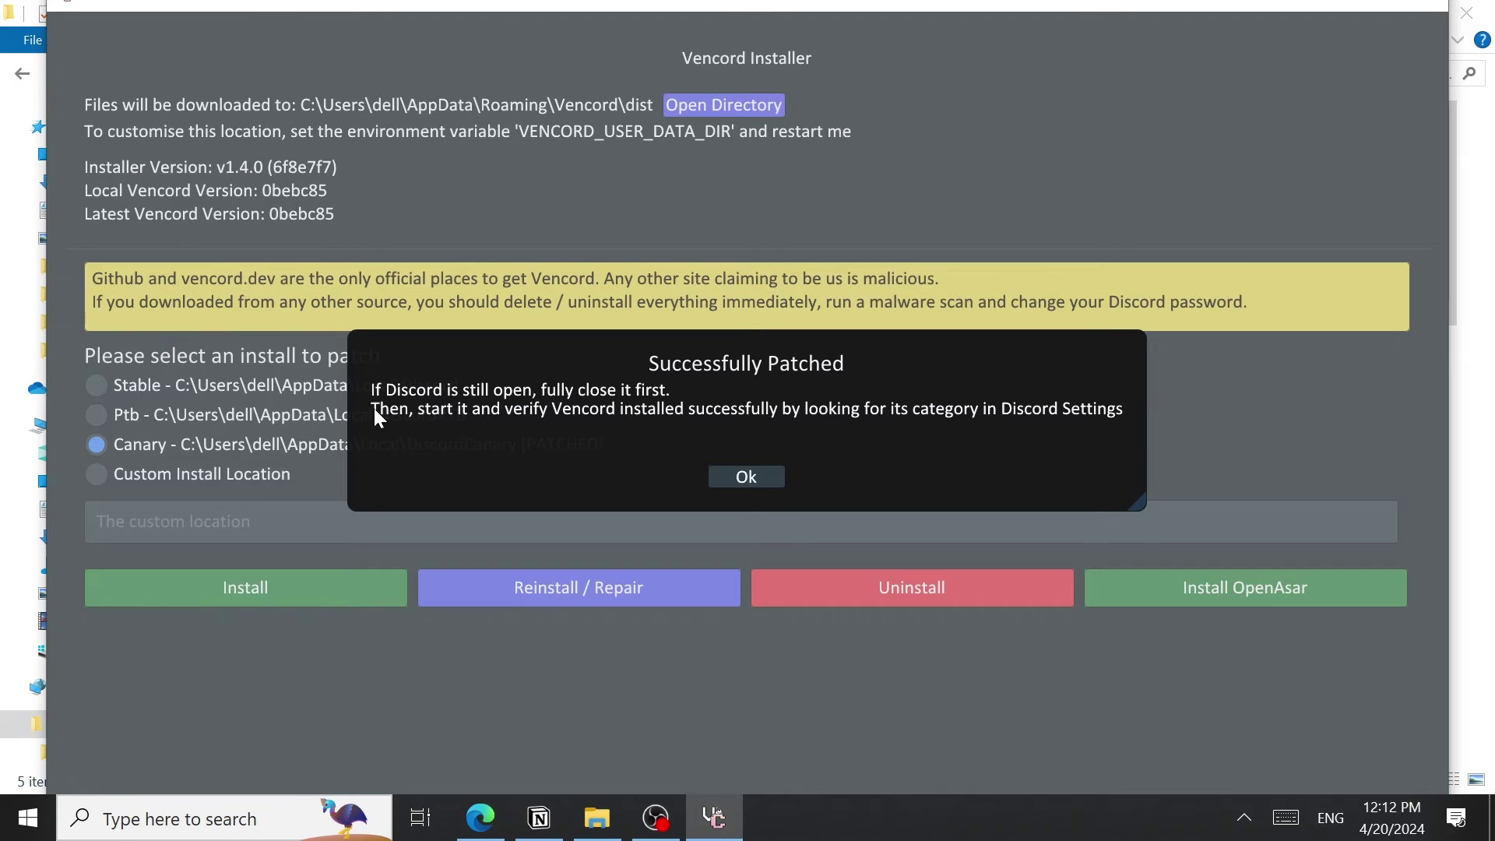
pyautogui.click(740, 477)
pyautogui.doubleClick(605, 232)
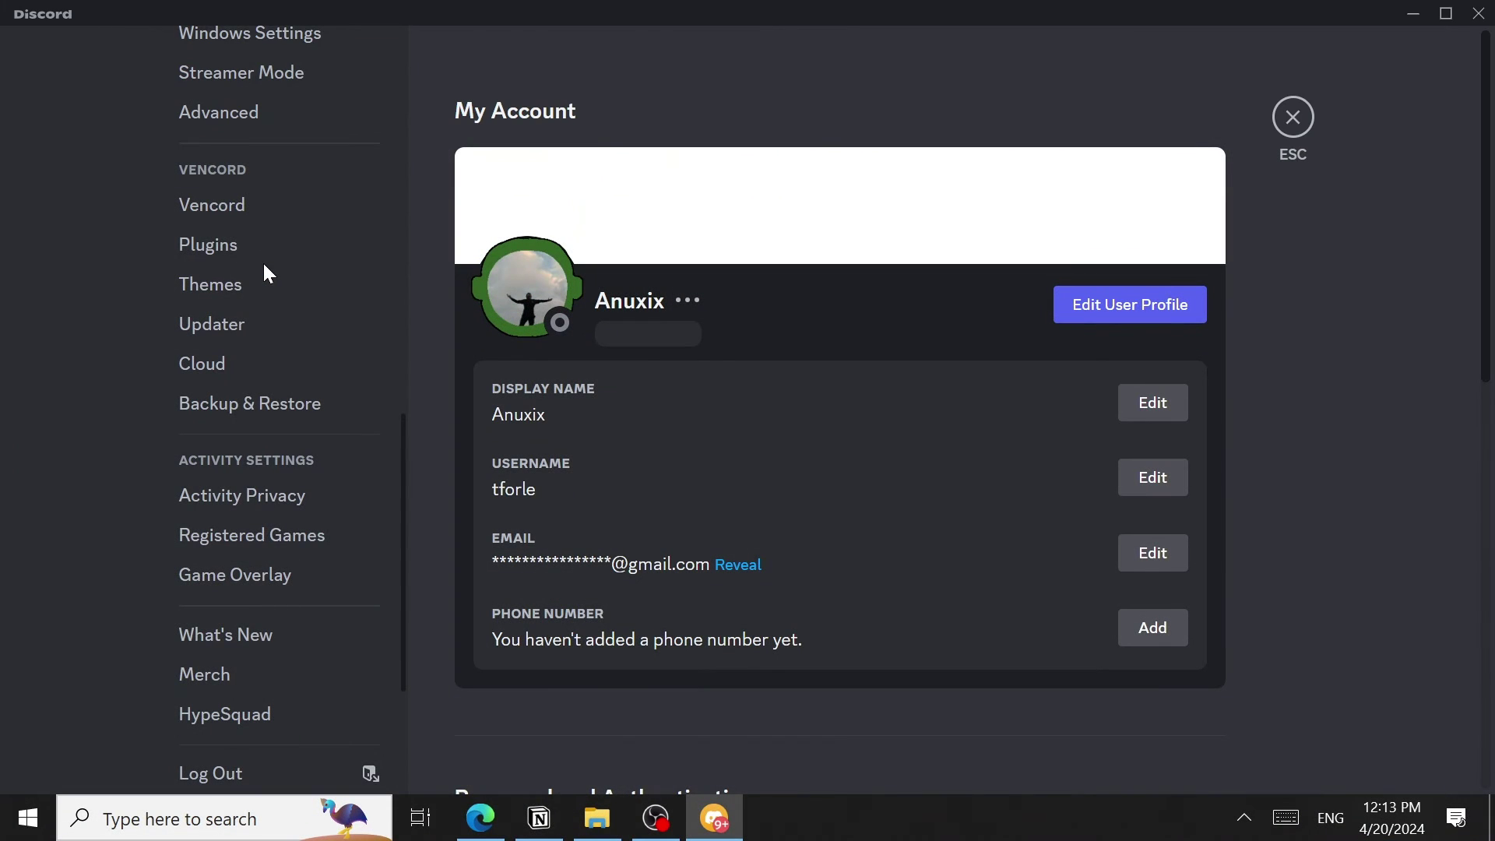
# Browse the Vencord, Plugins and Themes pages in User Settings, then close settings.
pyautogui.click(267, 238)
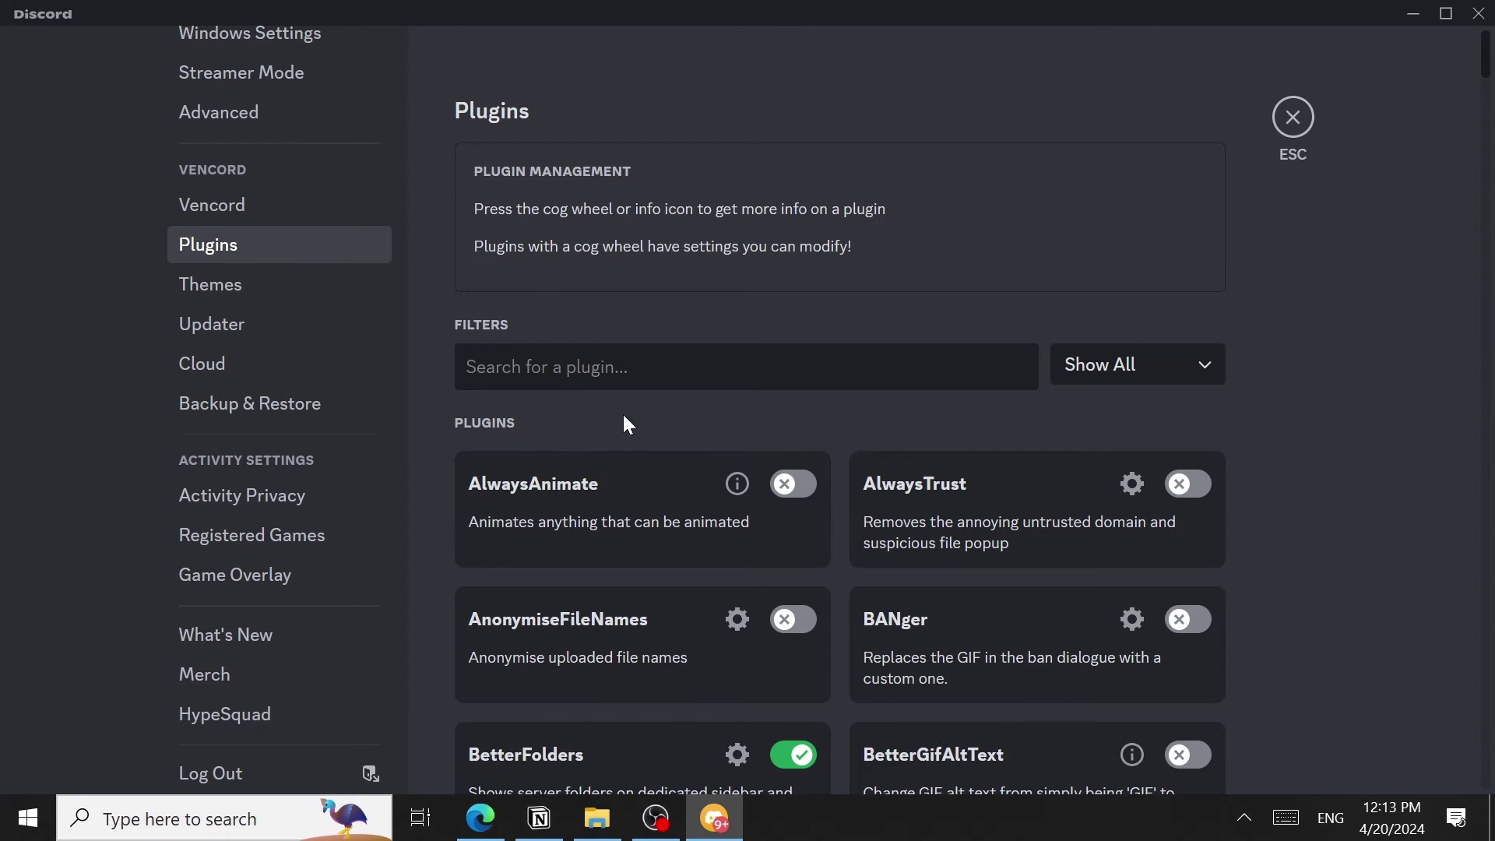
pyautogui.click(267, 192)
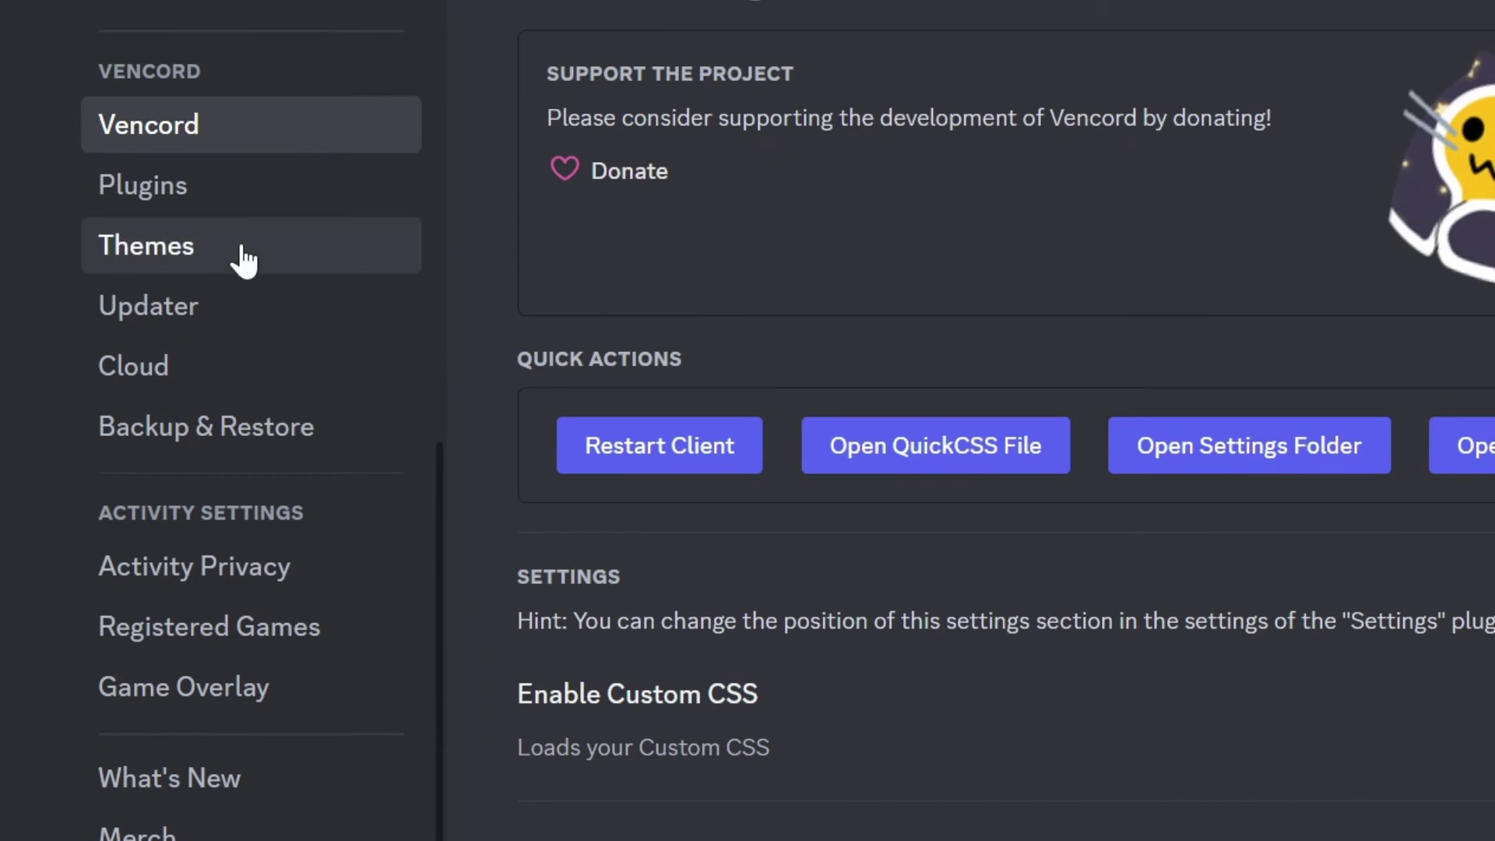
pyautogui.click(272, 288)
pyautogui.click(261, 207)
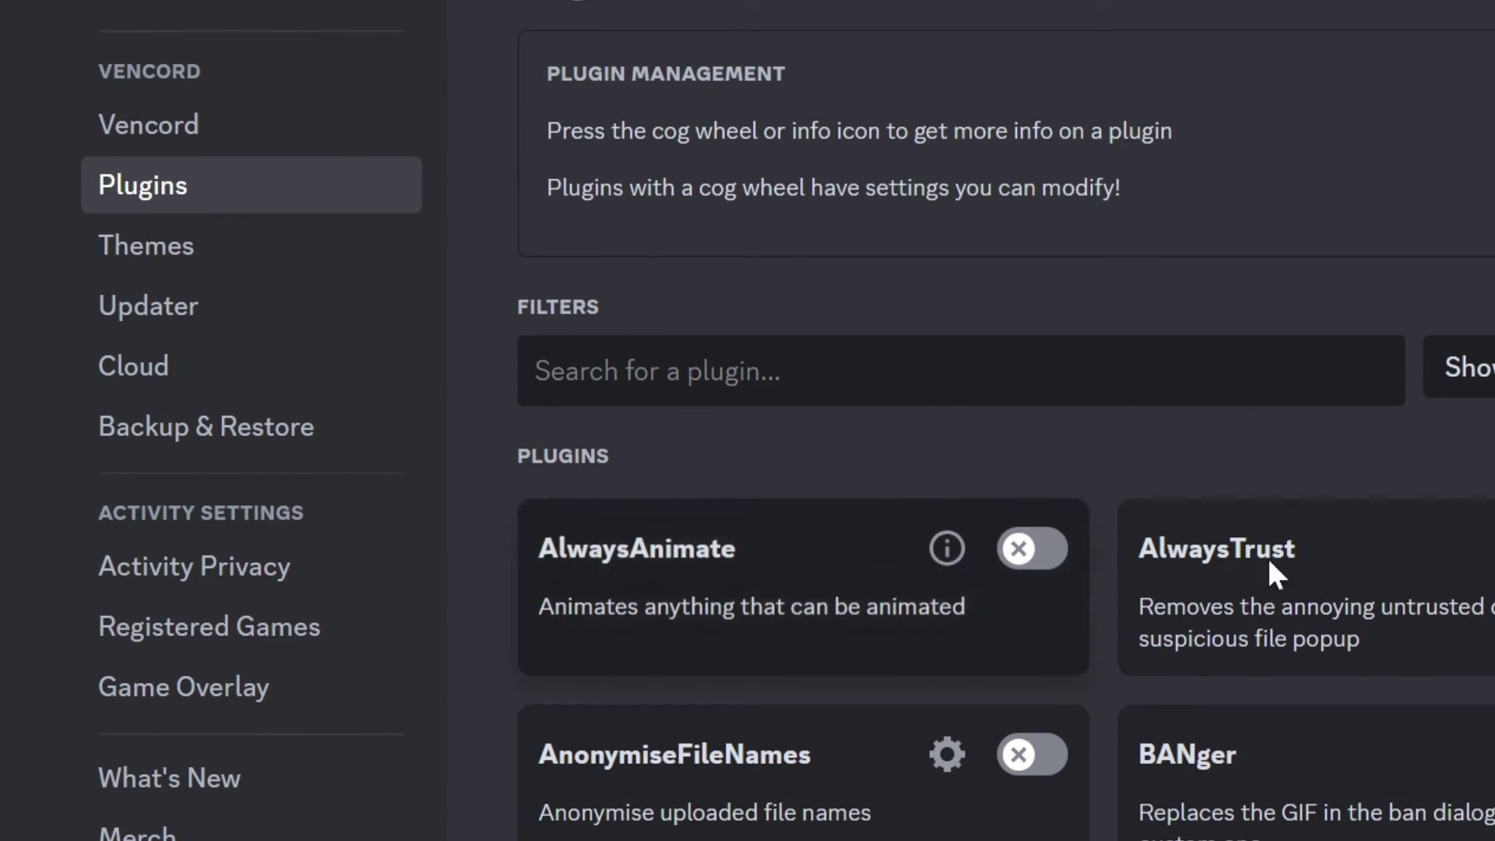
pyautogui.scroll(-5, 1090, 622)
pyautogui.click(352, 263)
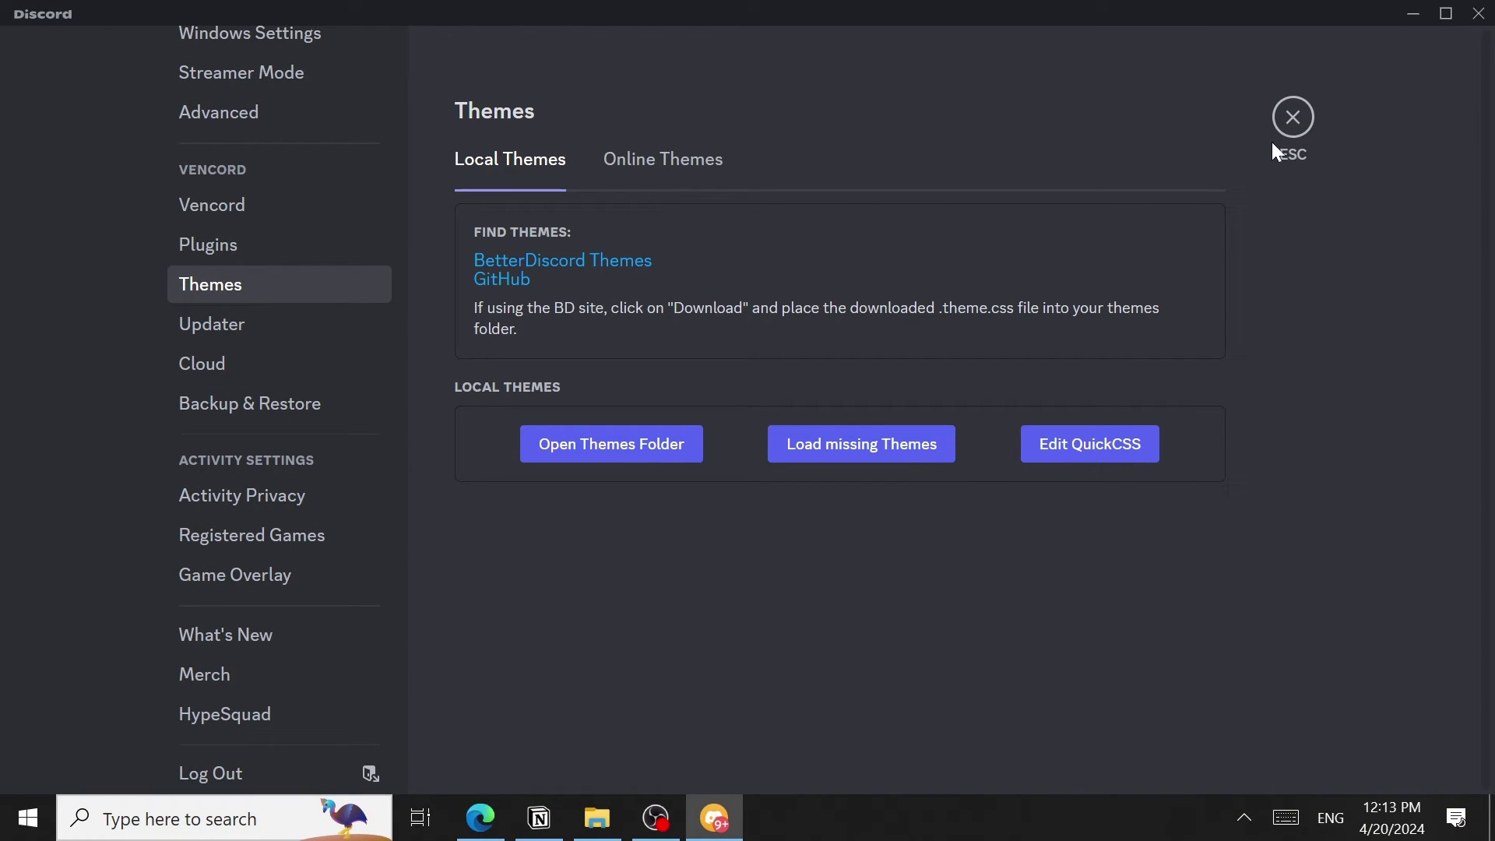
pyautogui.click(1288, 129)
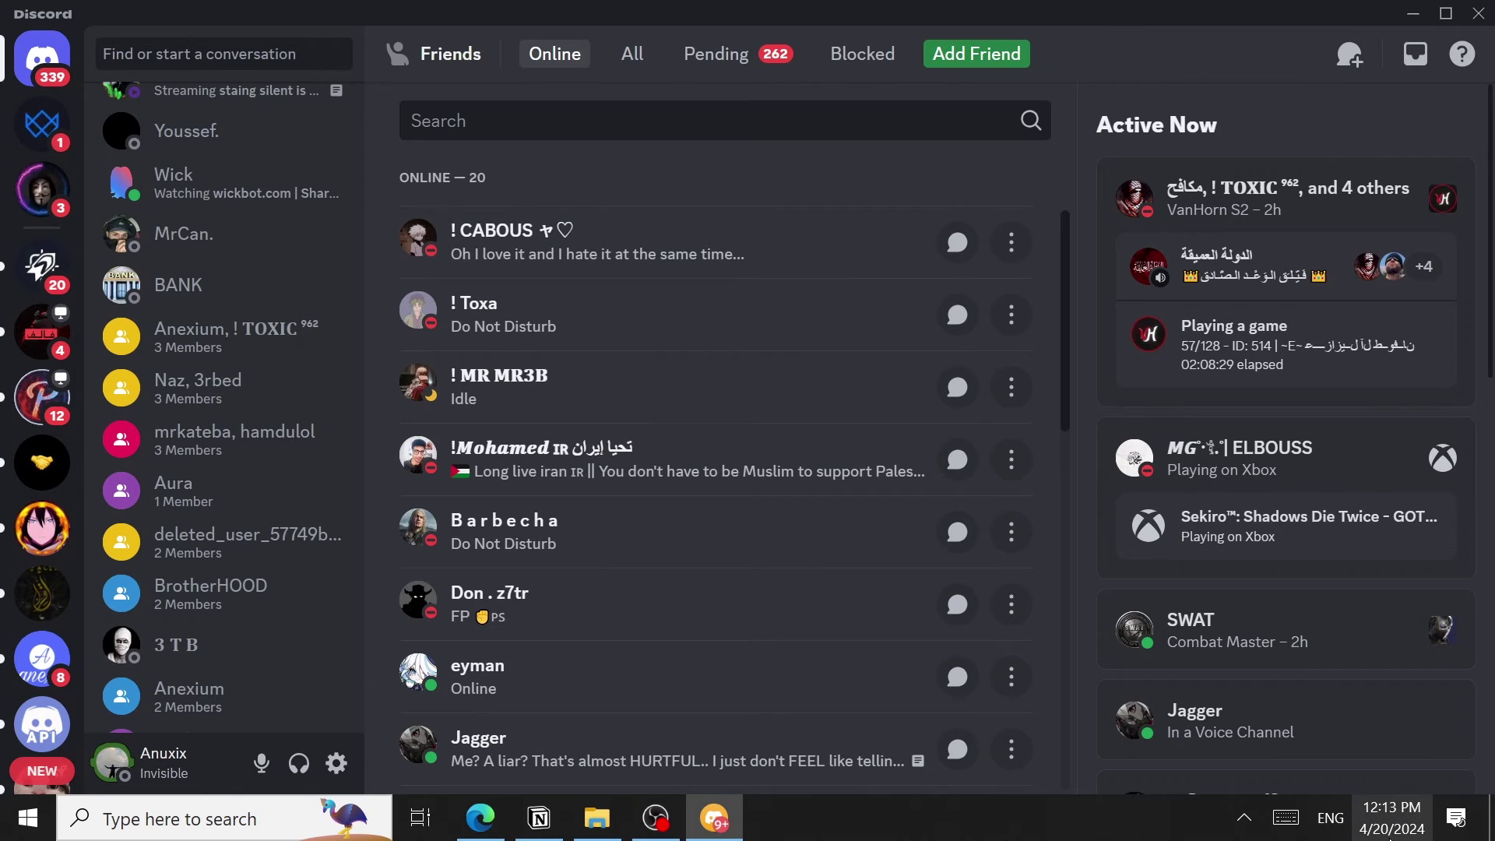
# Quit Discord Canary from its hidden tray icon.
pyautogui.click(1245, 824)
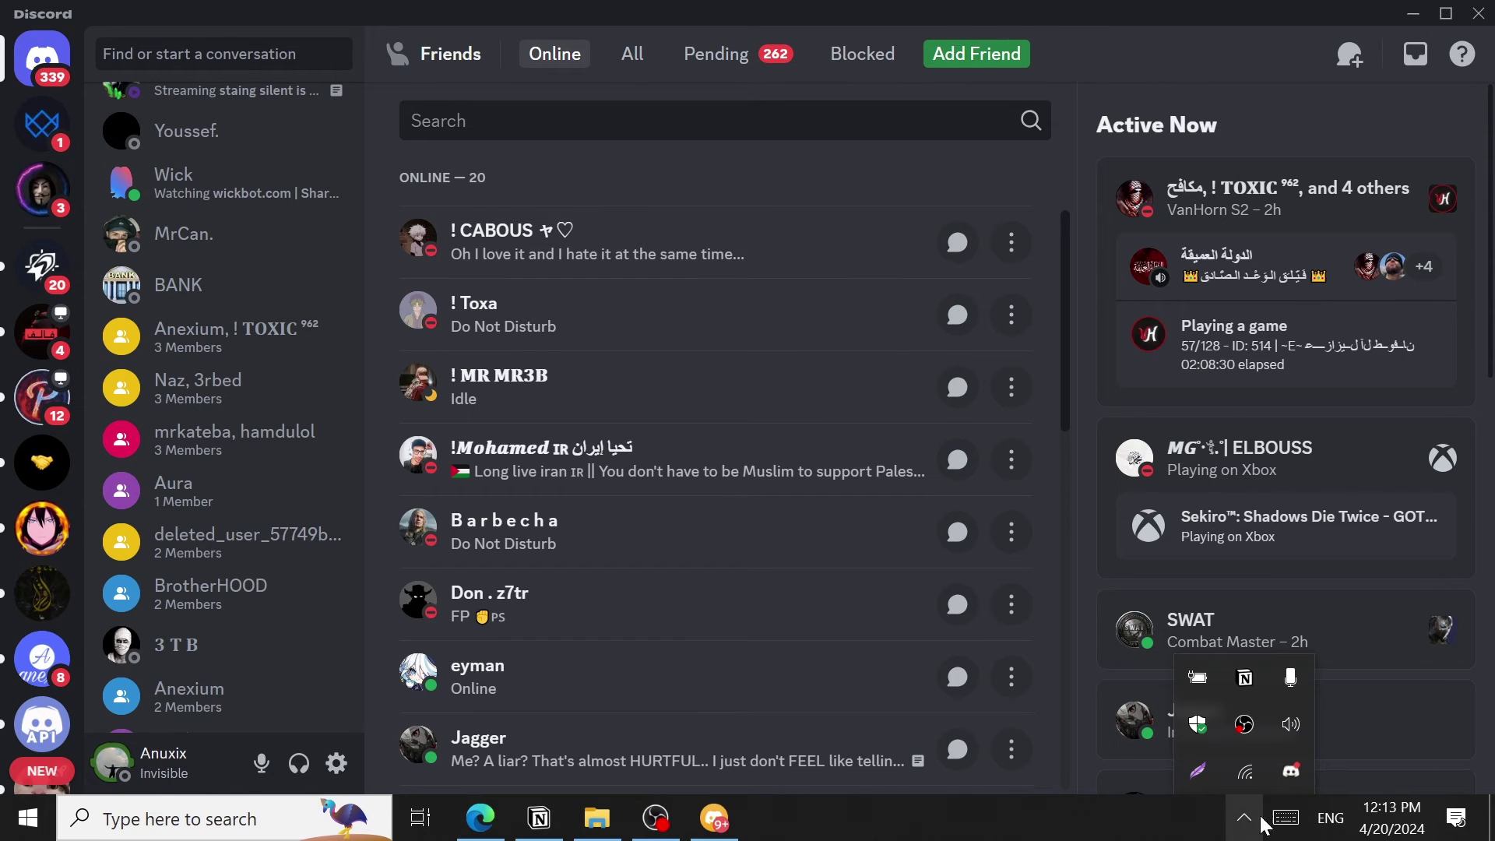
pyautogui.rightClick(1289, 778)
pyautogui.click(1389, 763)
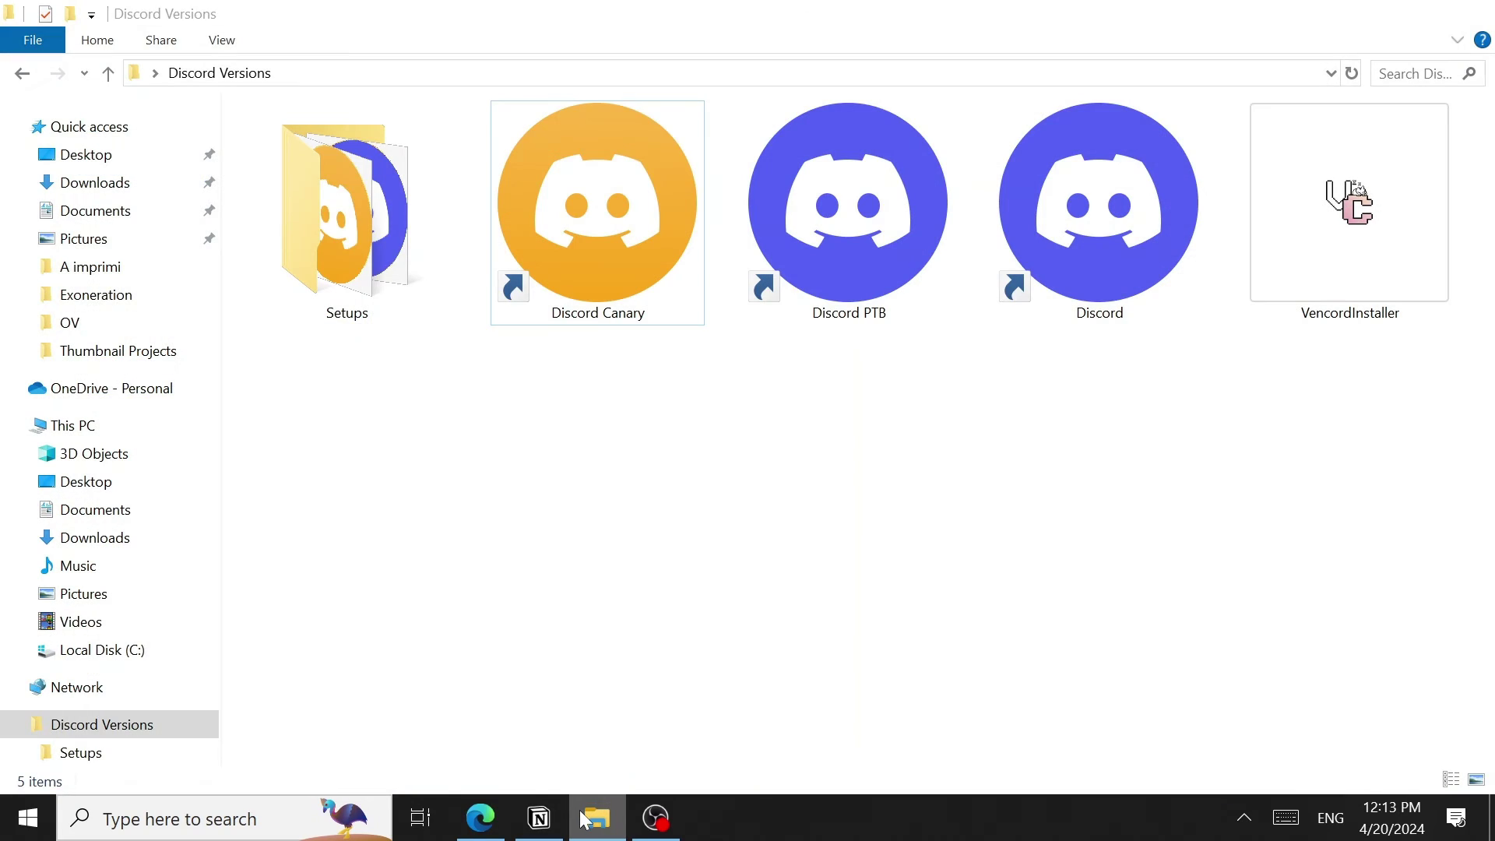
# Unpatch the Canary install with VencordInstaller and close the installer.
pyautogui.click(598, 819)
pyautogui.click(600, 819)
pyautogui.click(1395, 232)
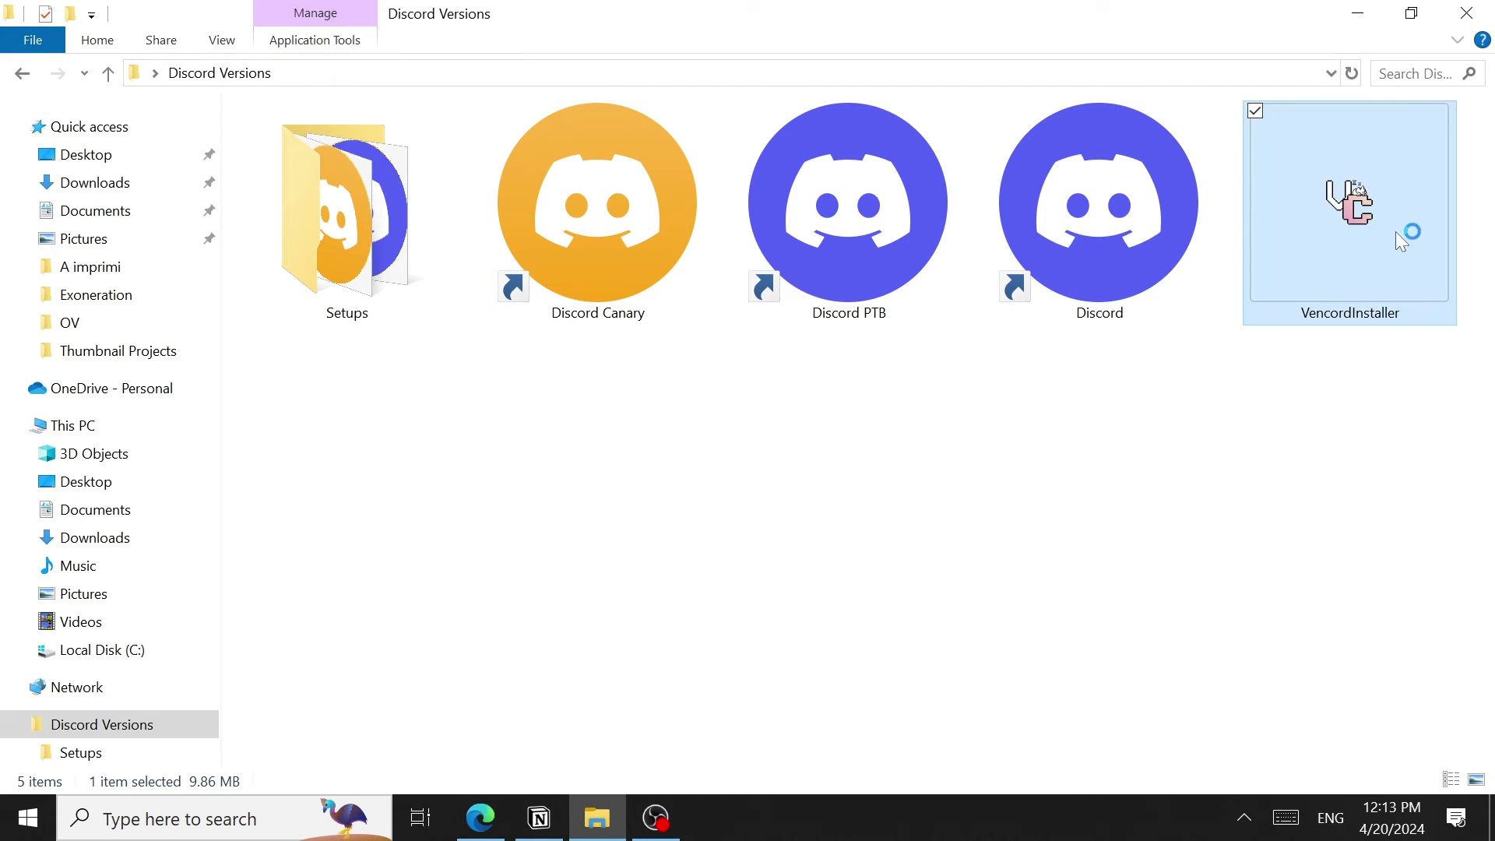
pyautogui.doubleClick(1396, 232)
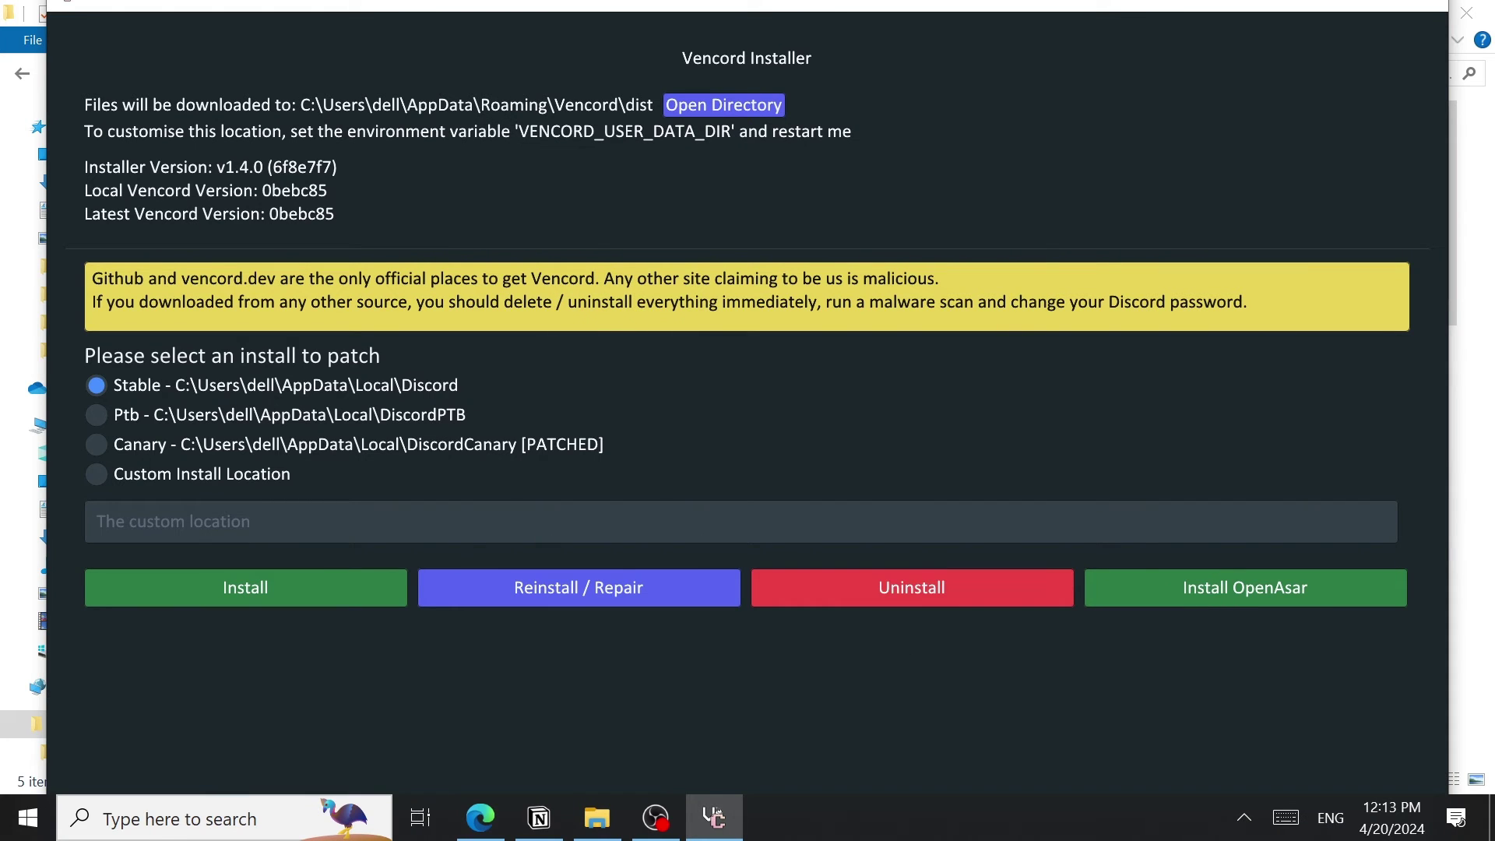
pyautogui.click(189, 448)
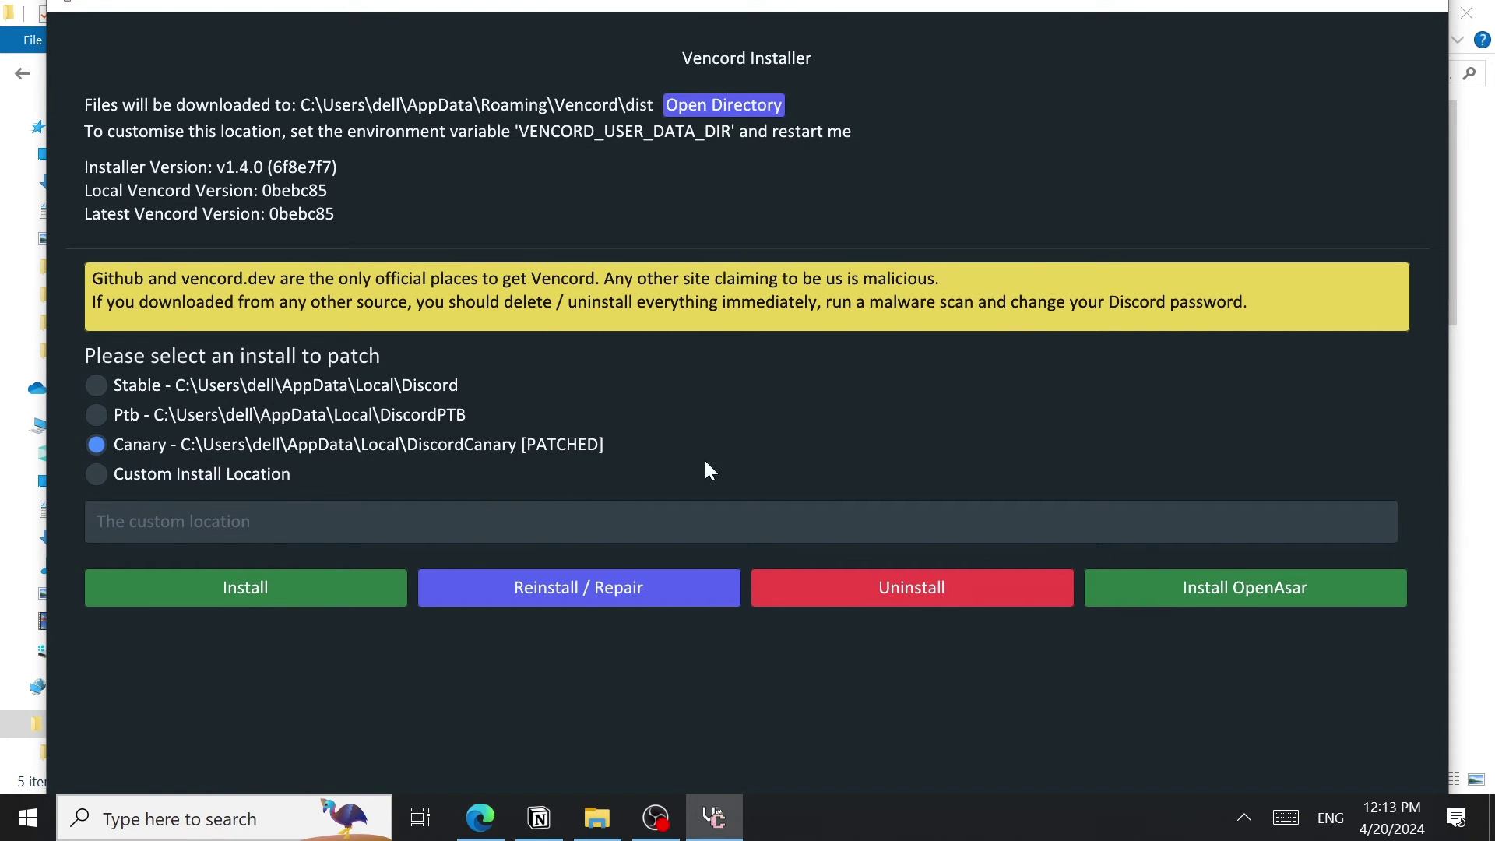
pyautogui.click(908, 576)
pyautogui.press('Return')
pyautogui.click(1418, 8)
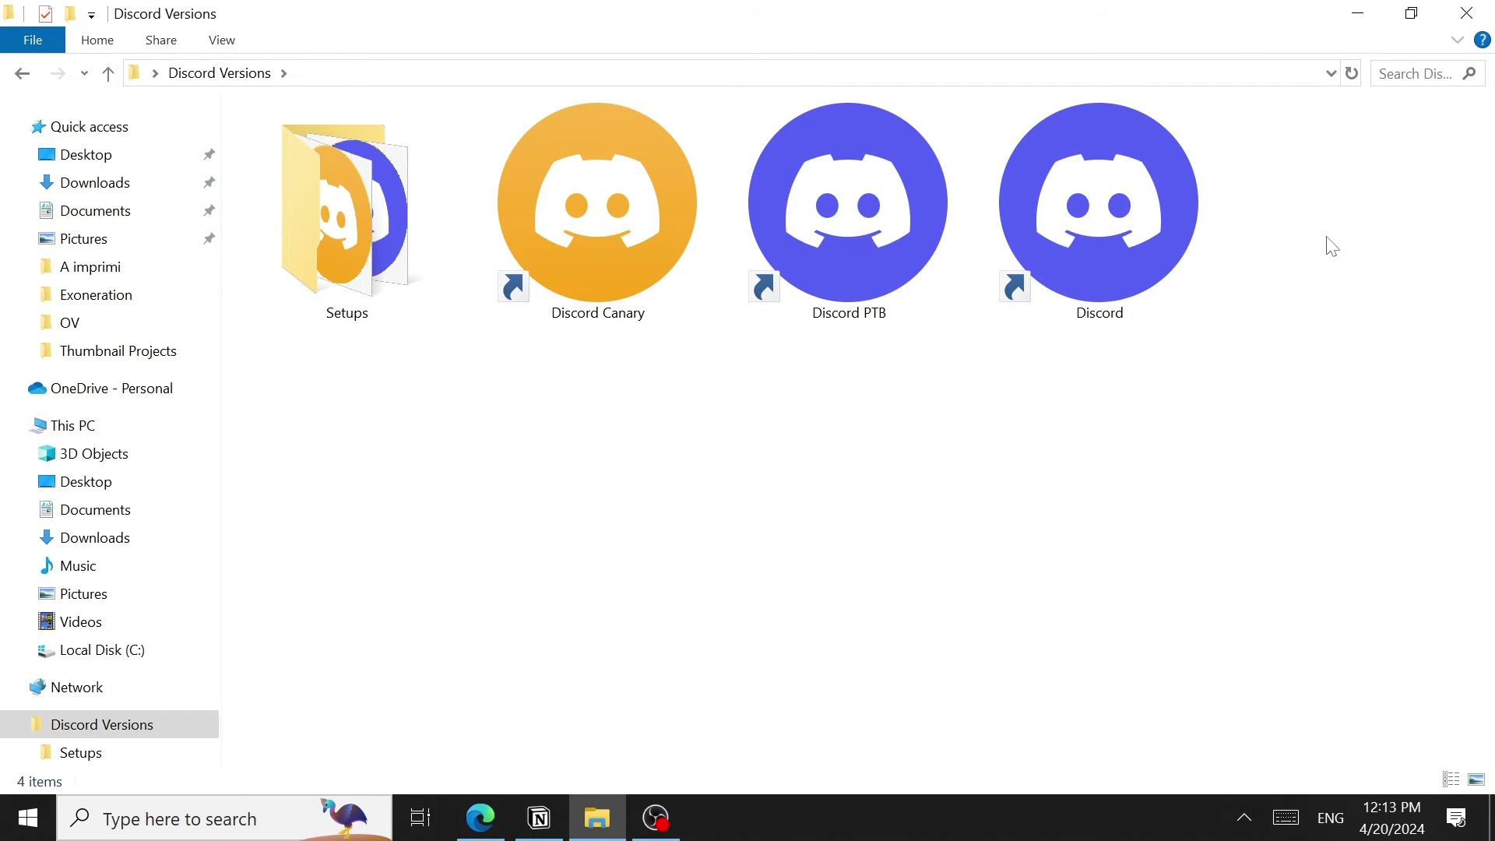
pyautogui.hotkey('alt', 'Tab')
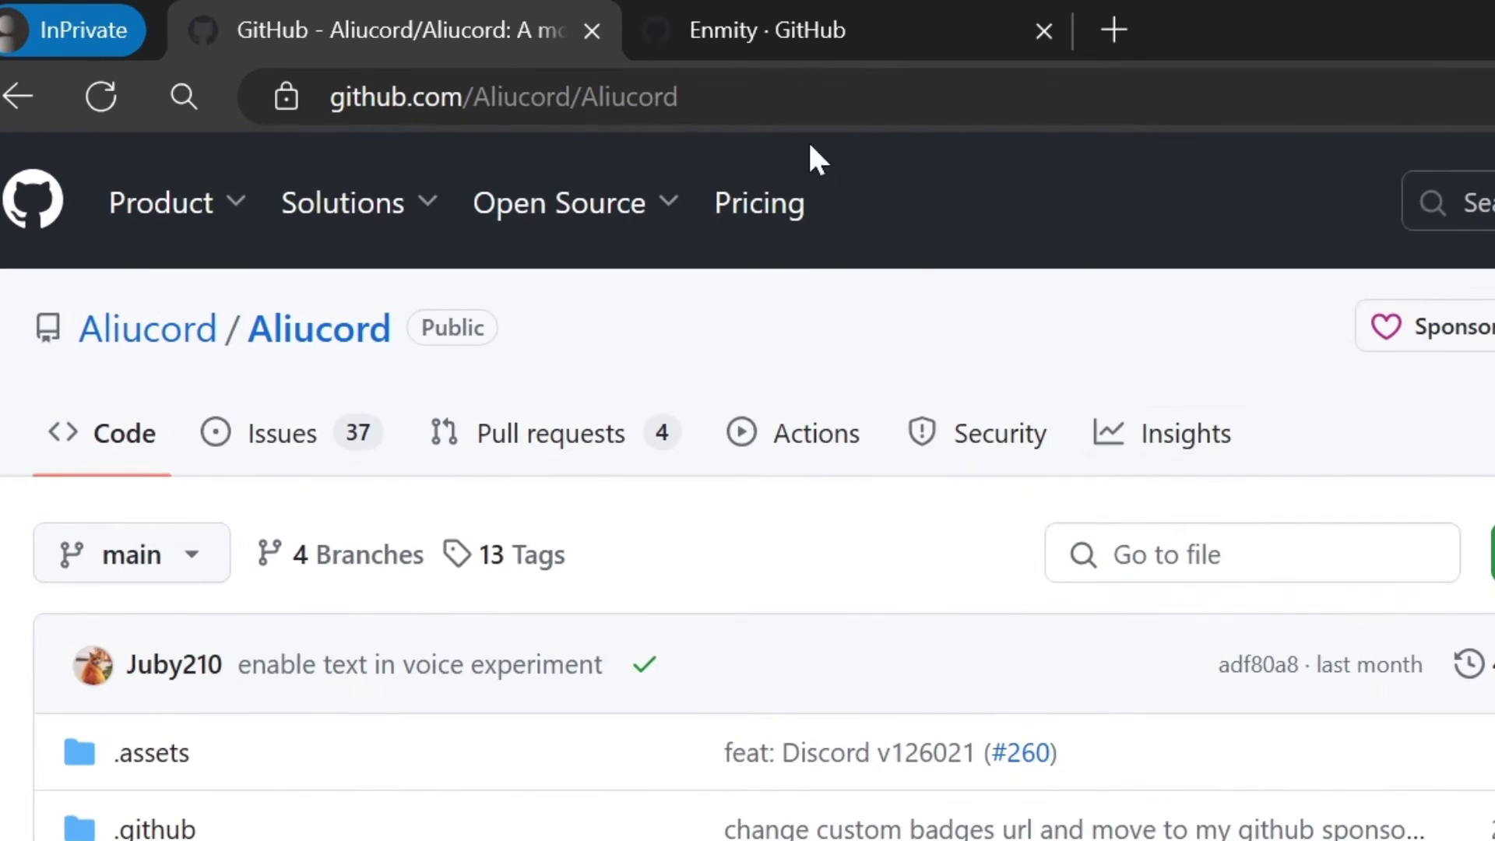
# Download Installer-release.apk from Aliucord's v1.1.4 release, then remove it from Edge's downloads list.
pyautogui.scroll(-3, 715, 300)
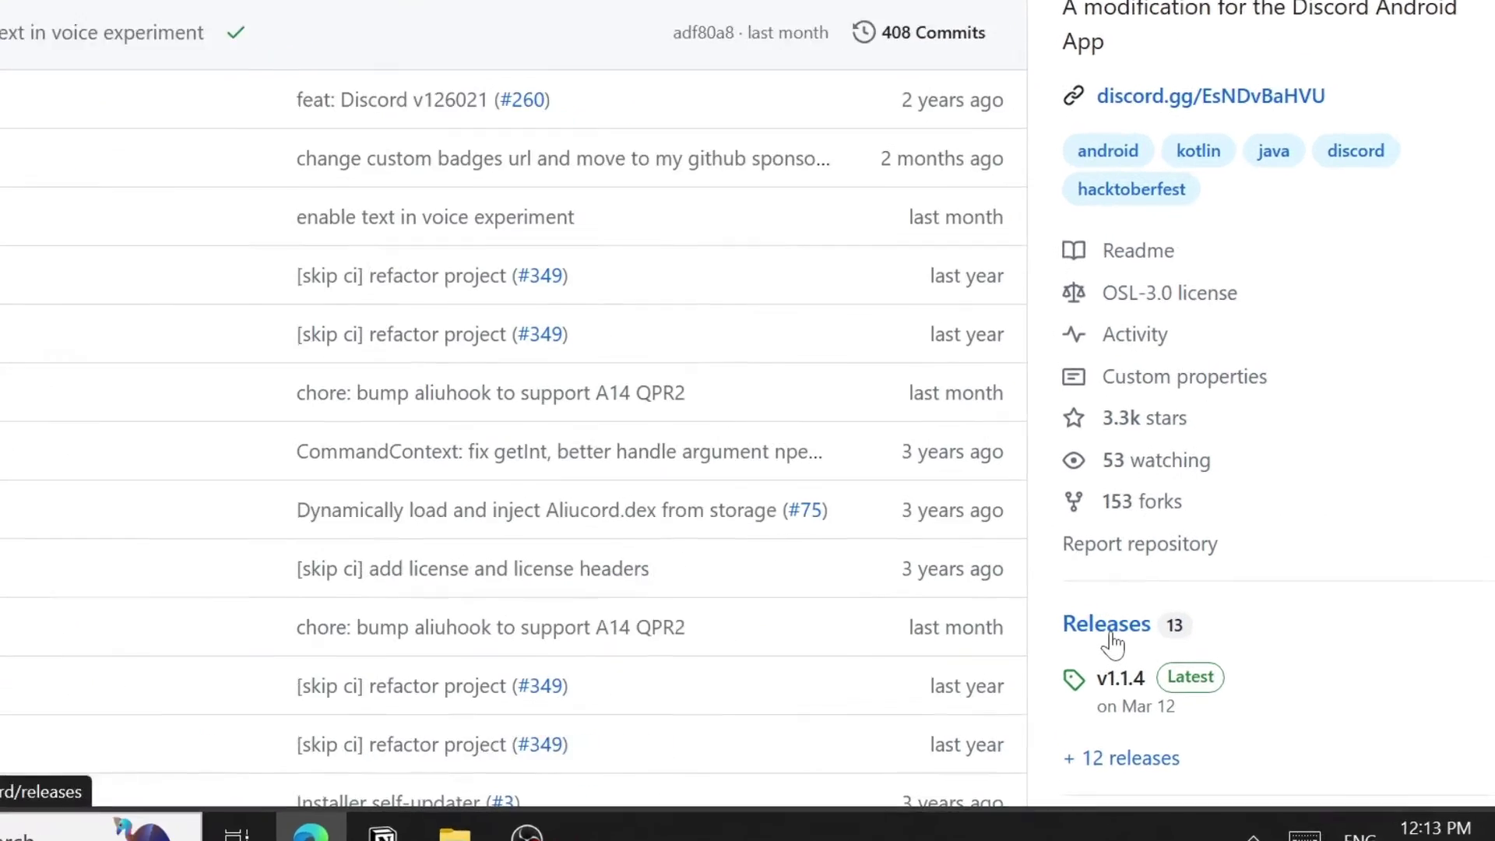
pyautogui.click(1112, 629)
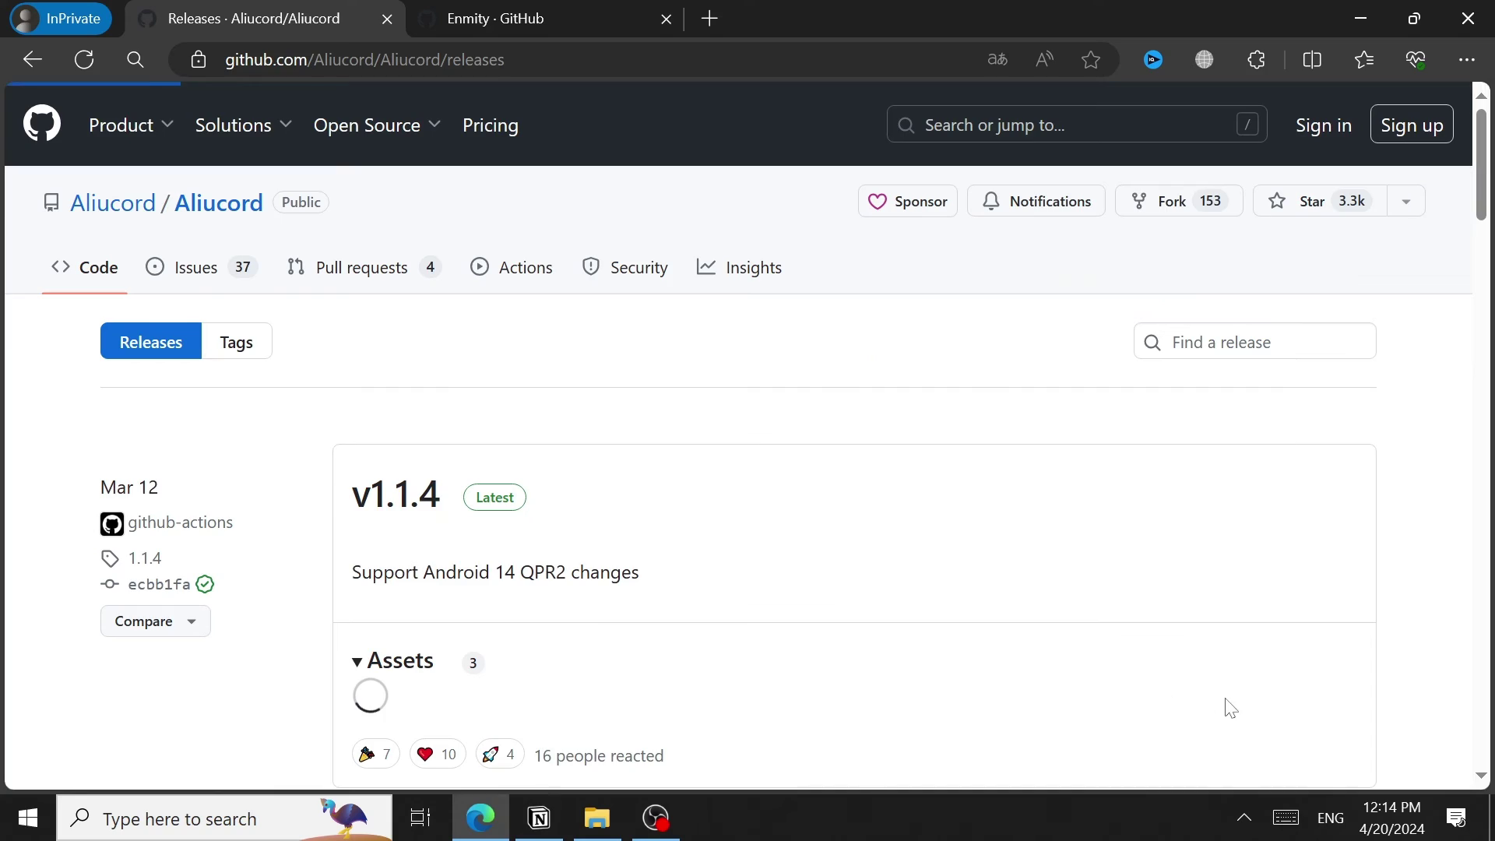
pyautogui.scroll(-3, 974, 633)
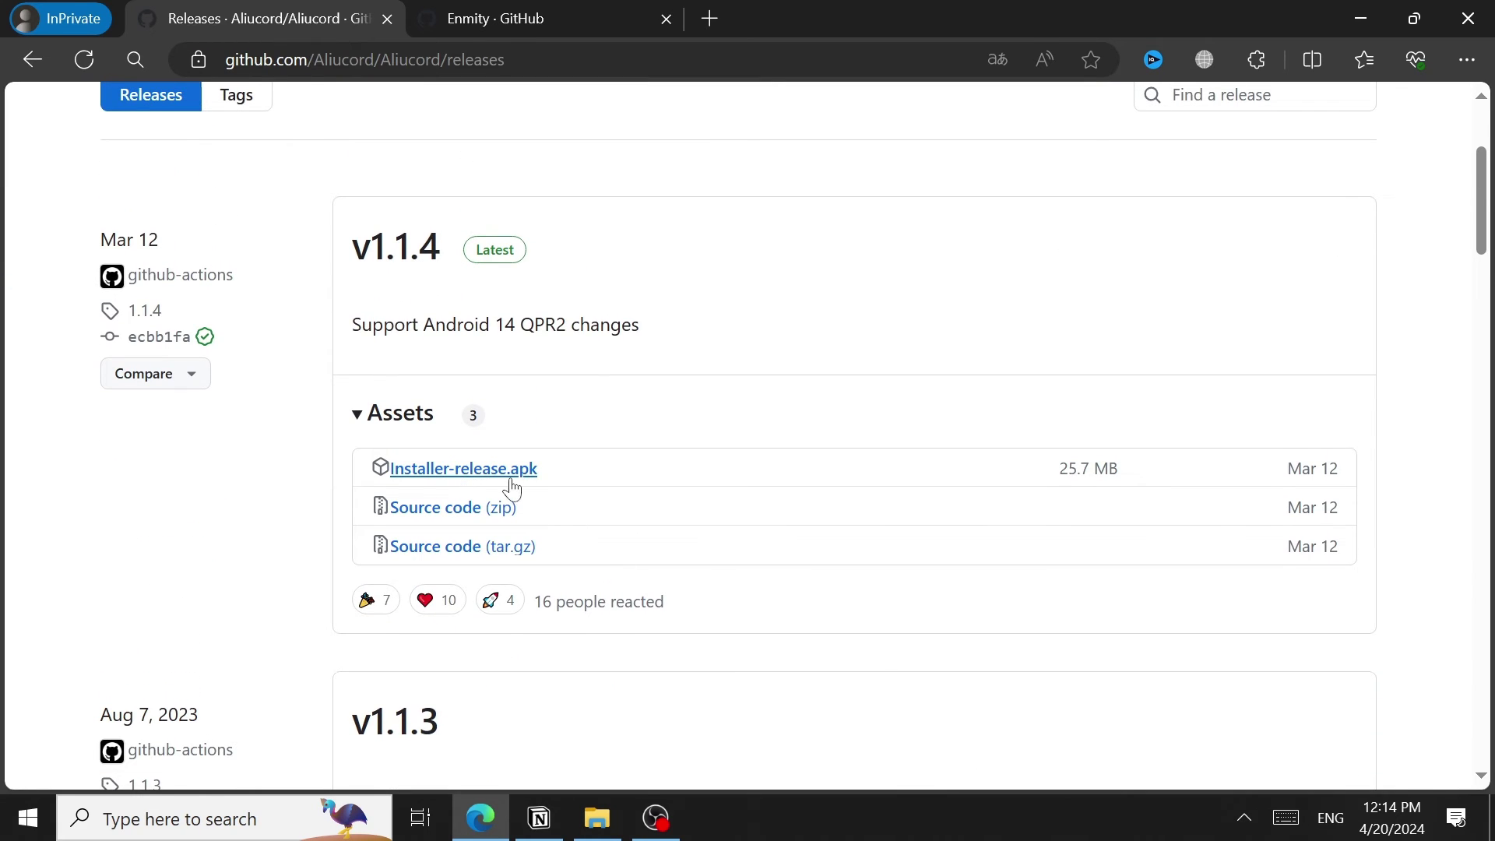
pyautogui.scroll(-3, 512, 488)
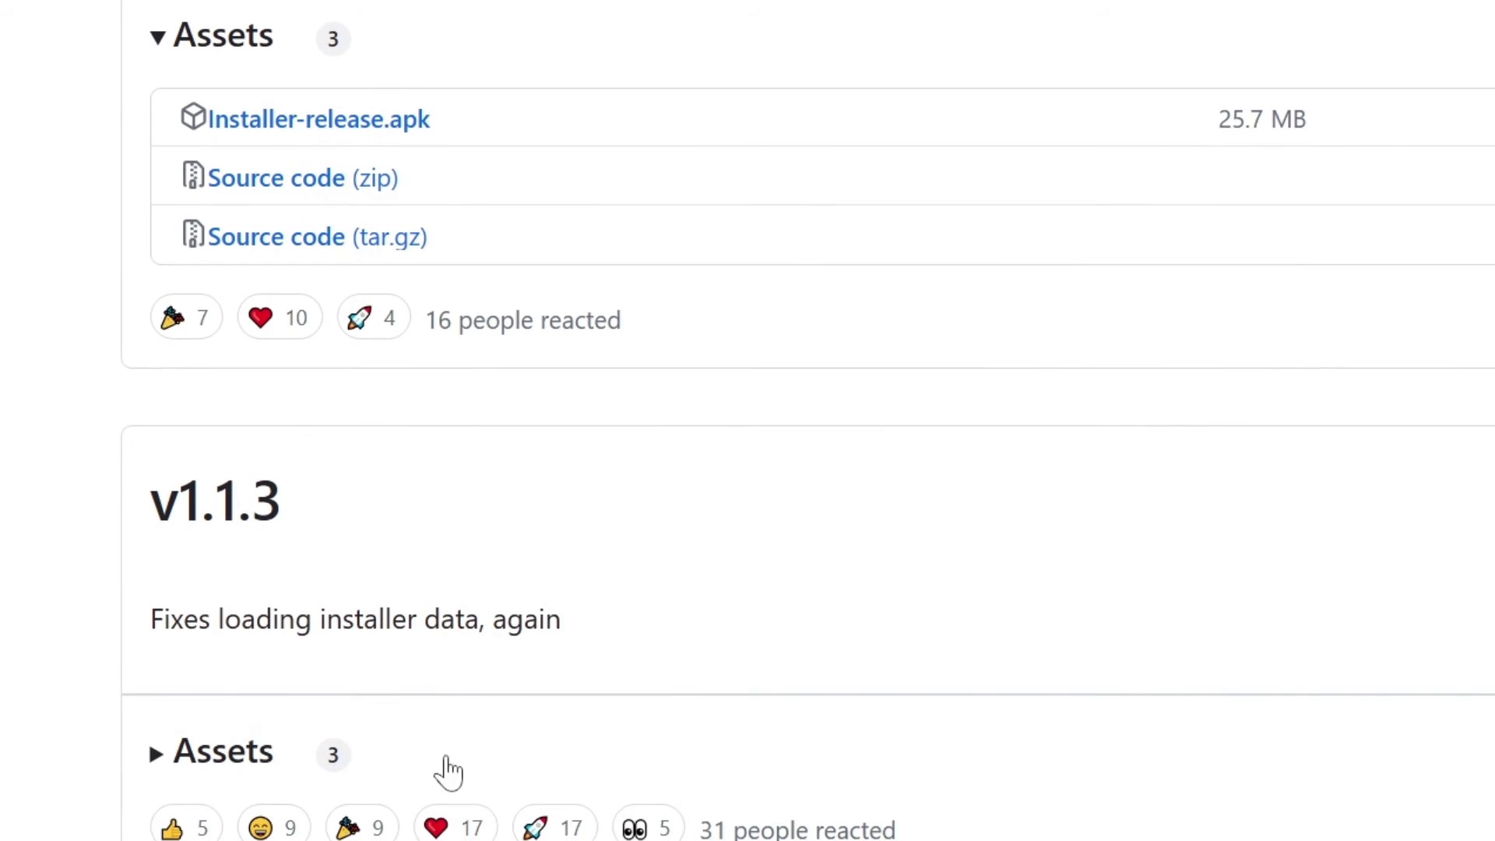
pyautogui.scroll(3, 277, 506)
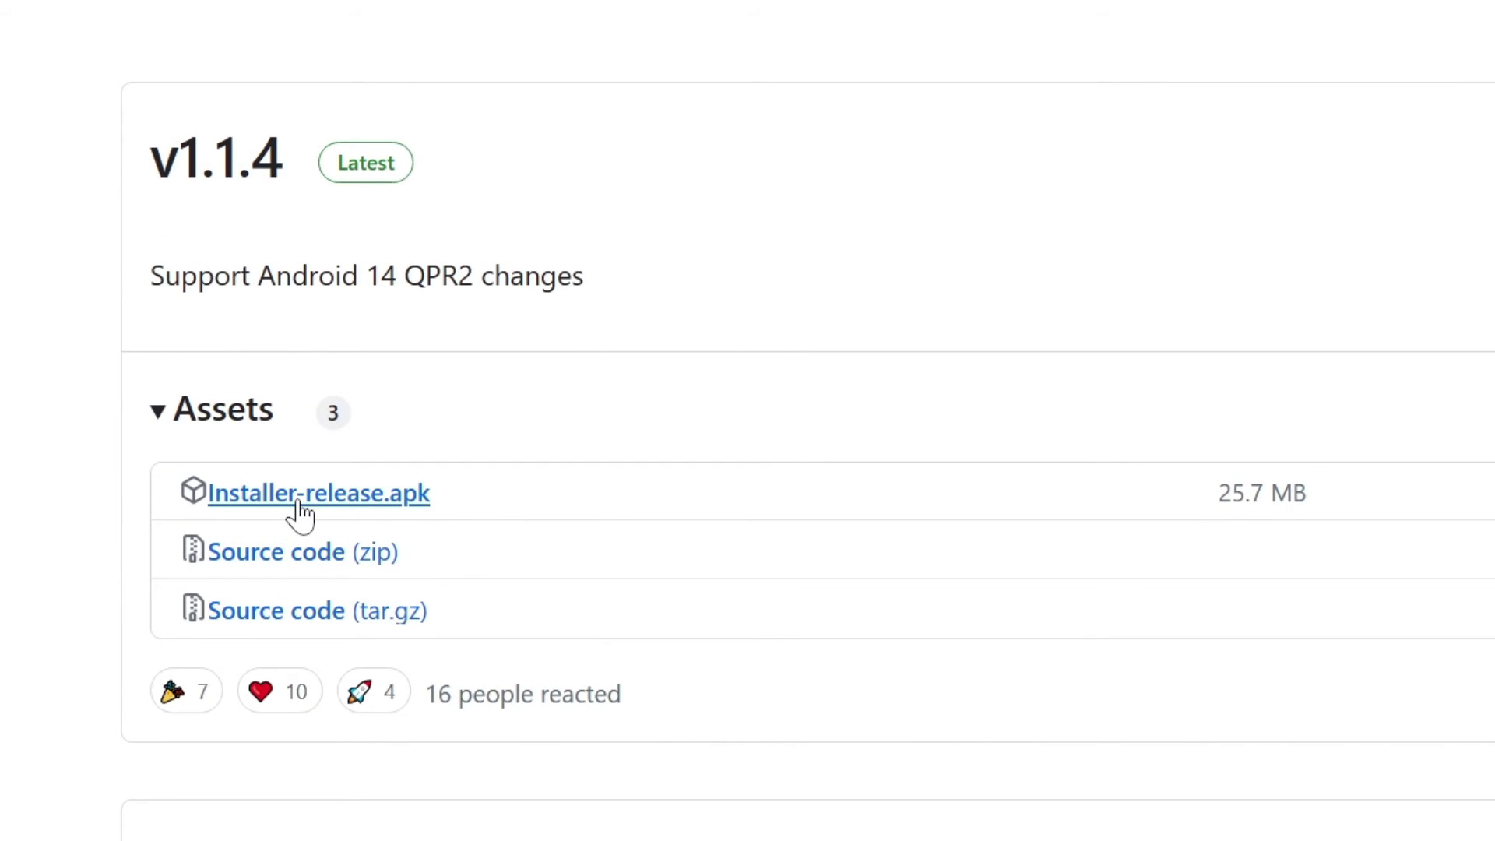
pyautogui.click(299, 503)
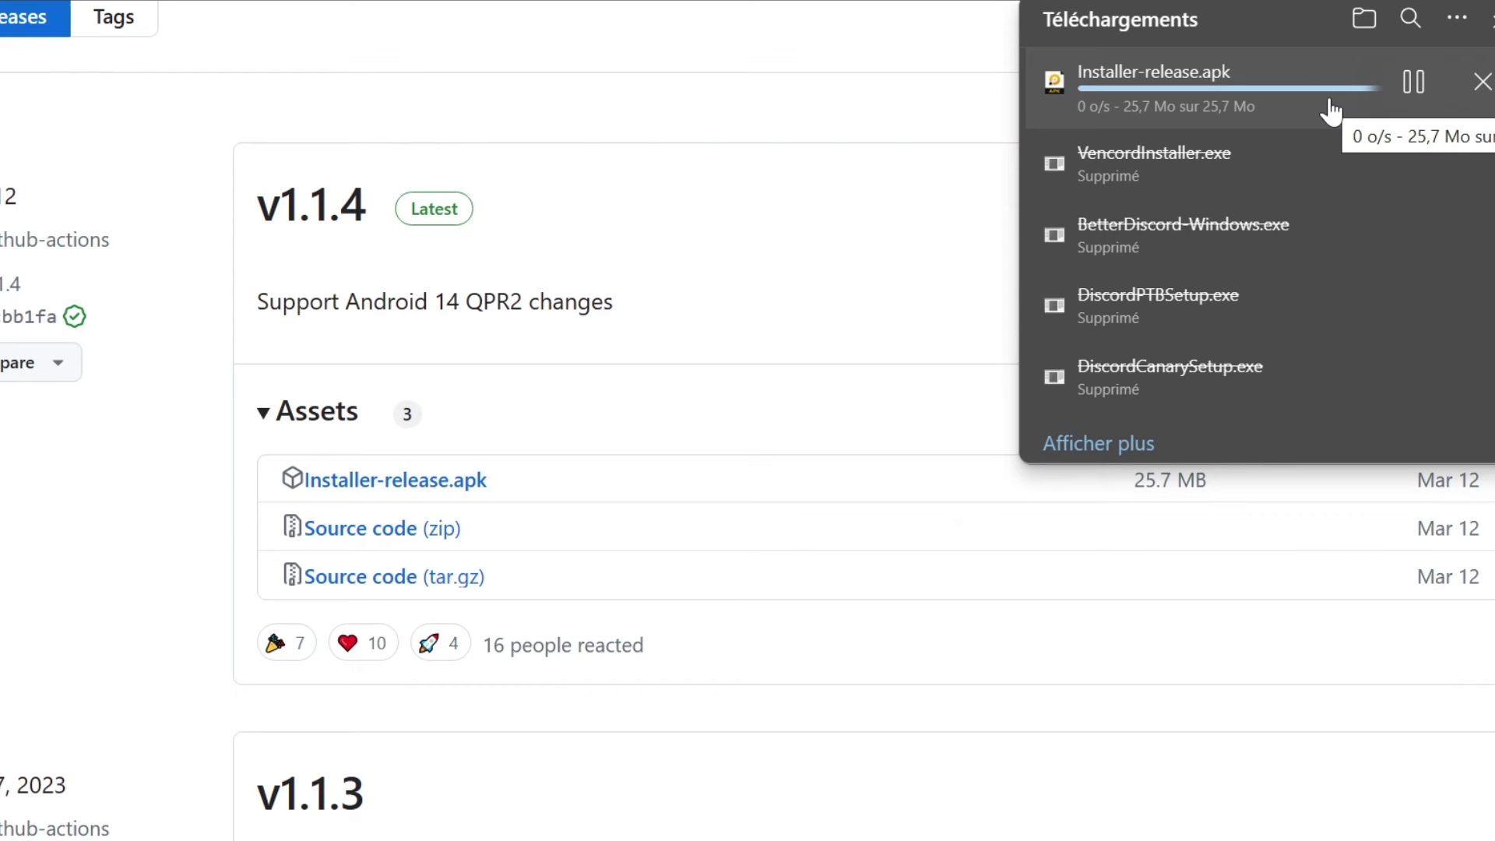
pyautogui.click(1482, 81)
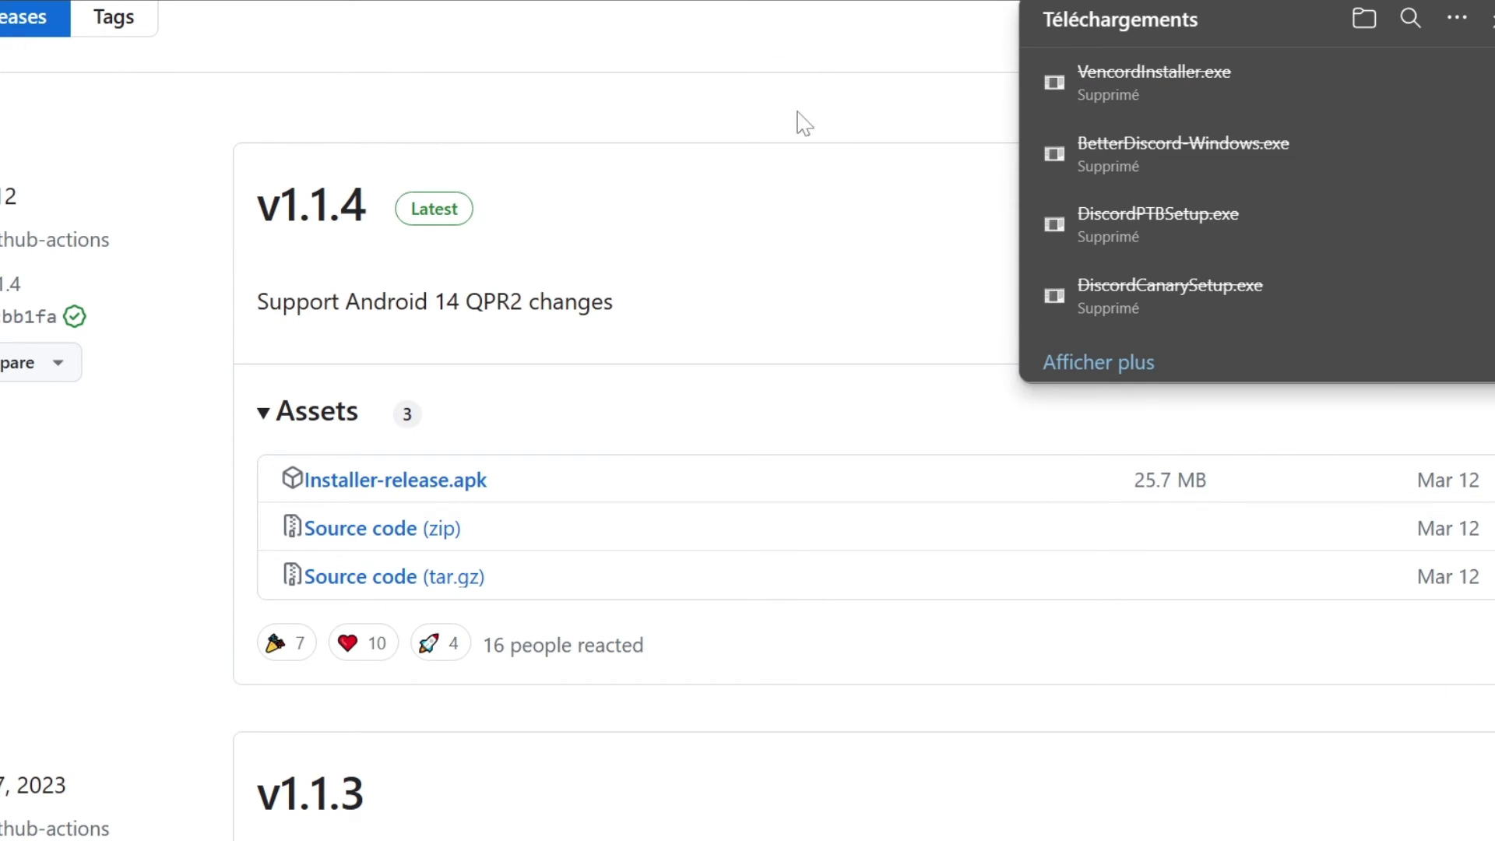
pyautogui.click(287, 69)
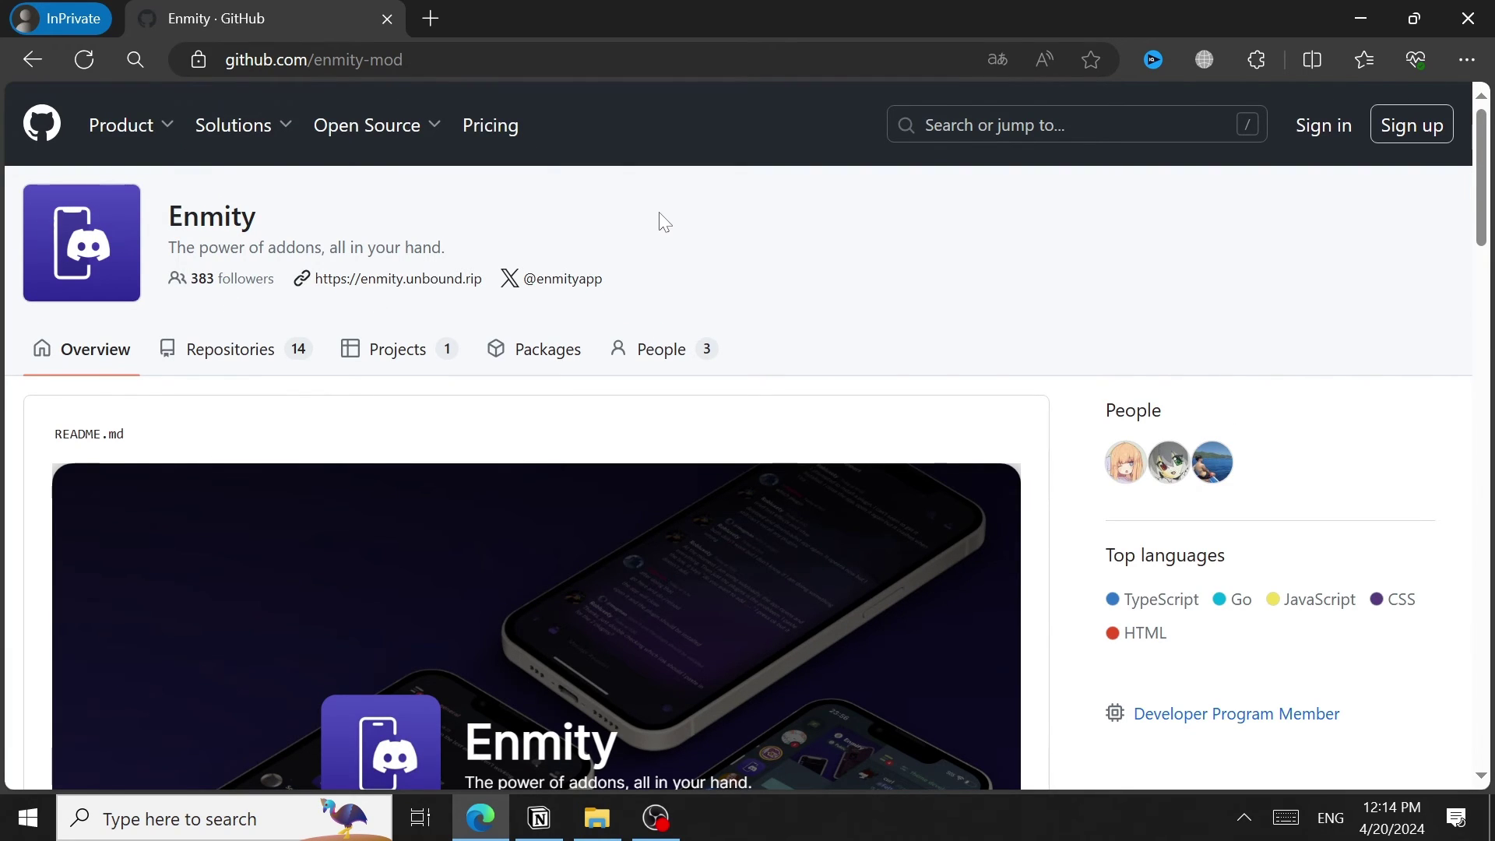
# Start the Enmity.ipa download from the Enmity download page, then cancel it.
pyautogui.scroll(-5, 664, 222)
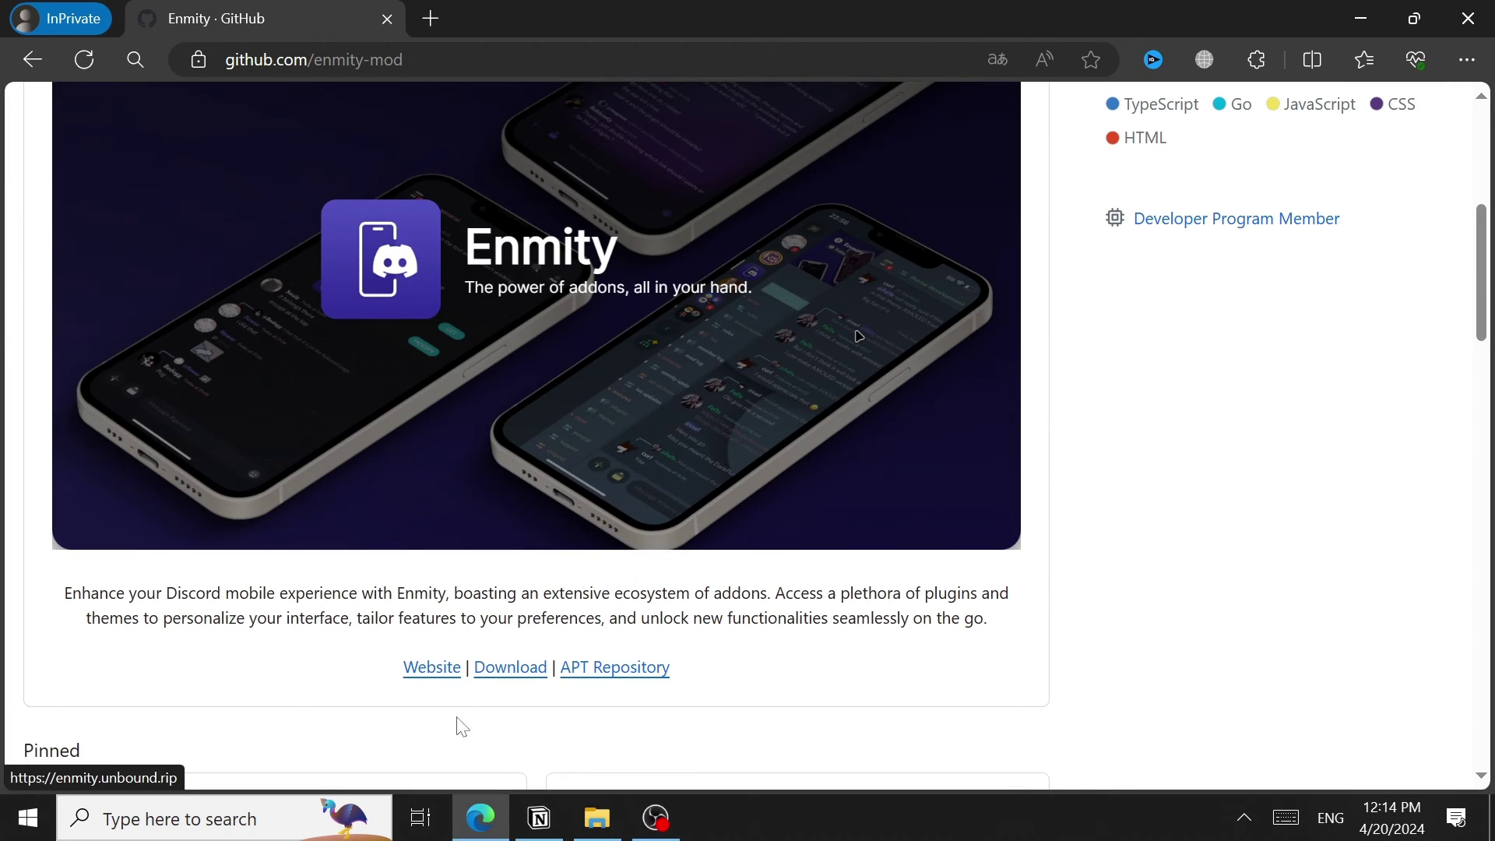
pyautogui.scroll(3, 364, 544)
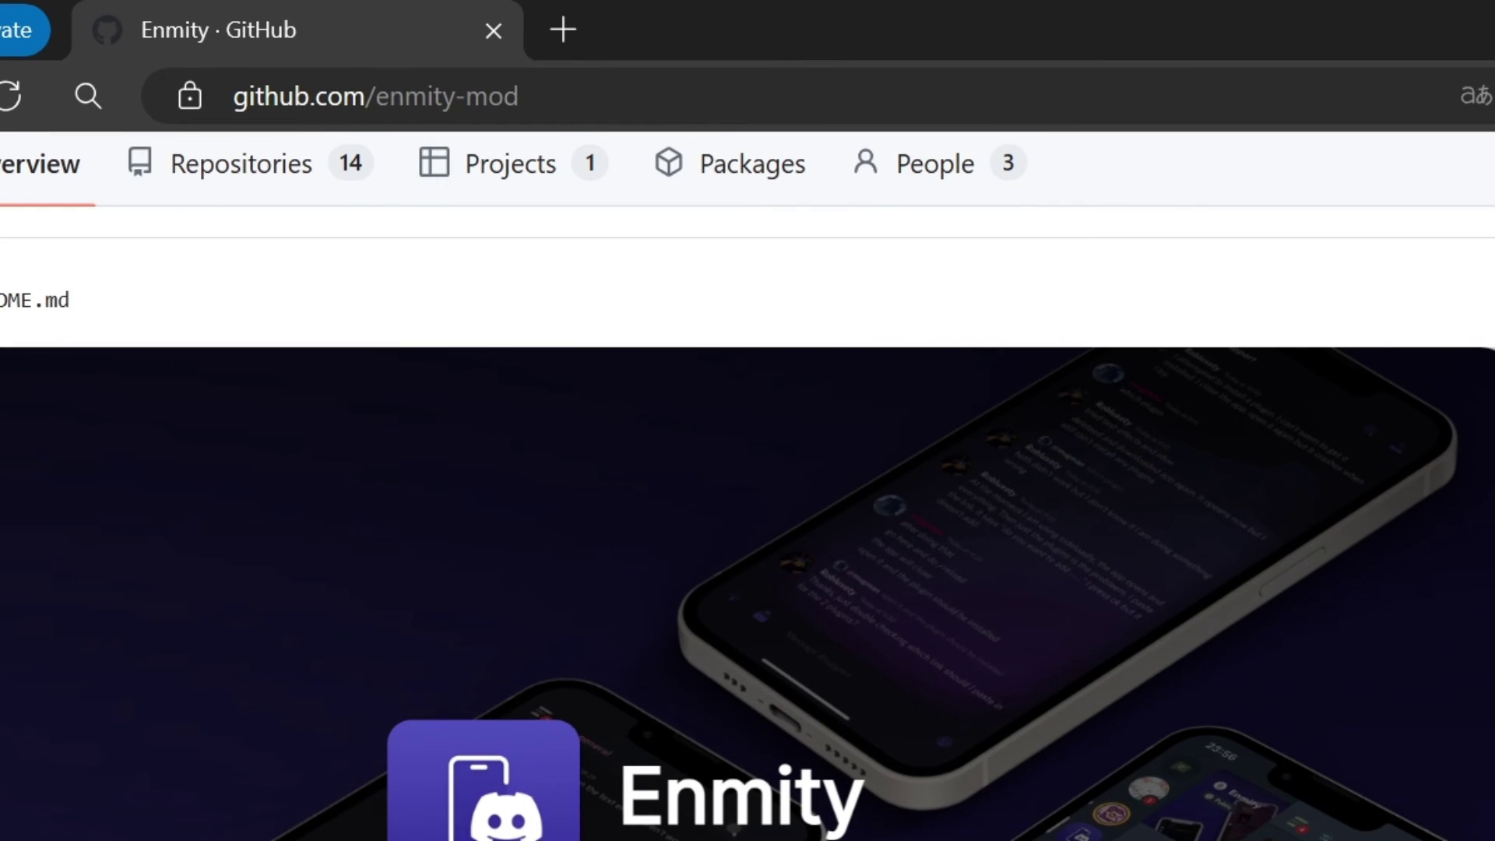
pyautogui.scroll(-5, 694, 408)
pyautogui.scroll(3, 667, 324)
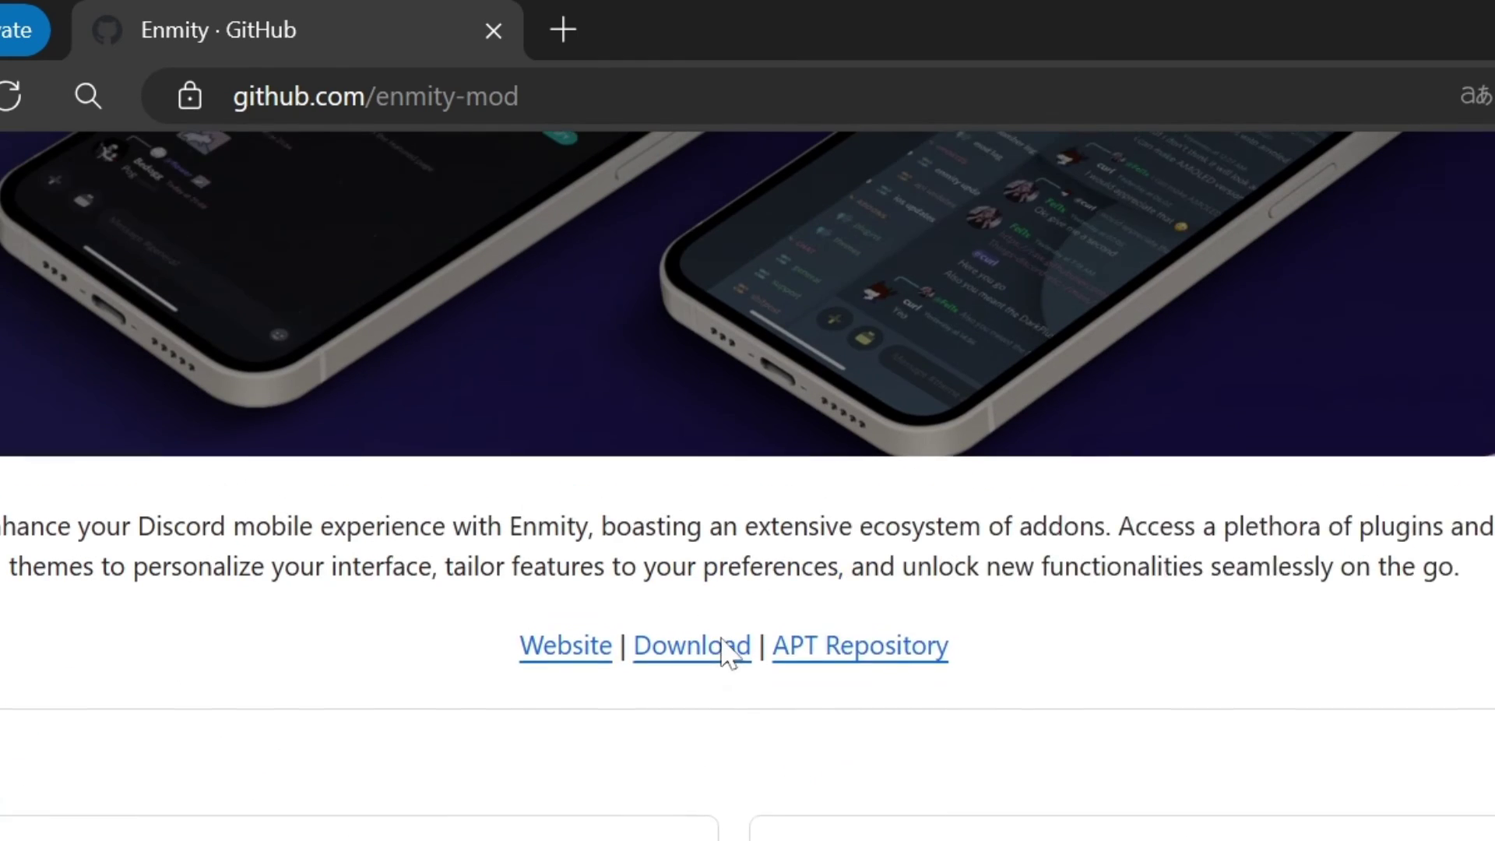
pyautogui.click(705, 679)
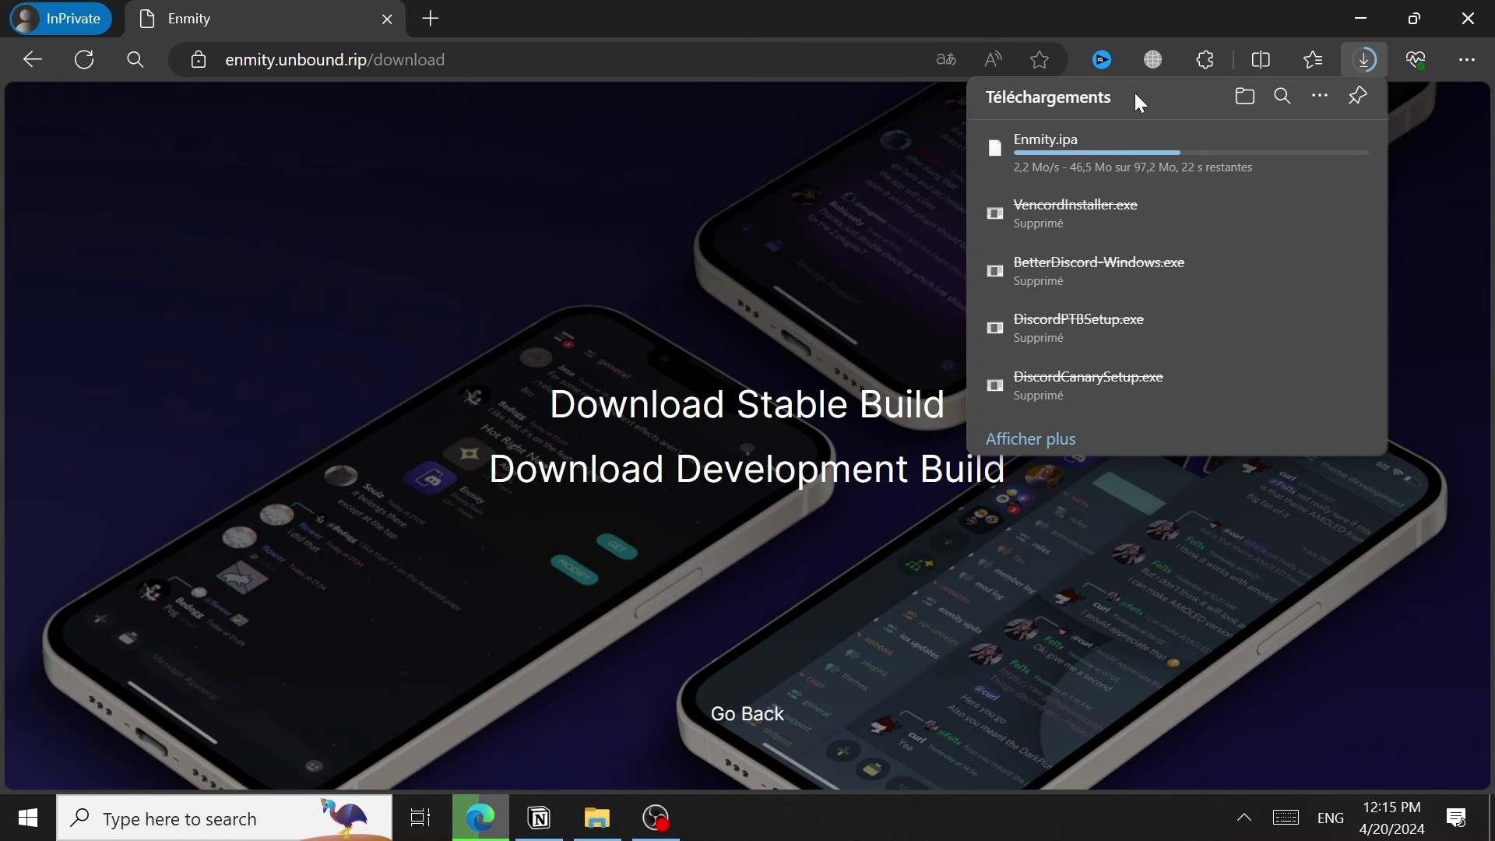
pyautogui.click(1343, 151)
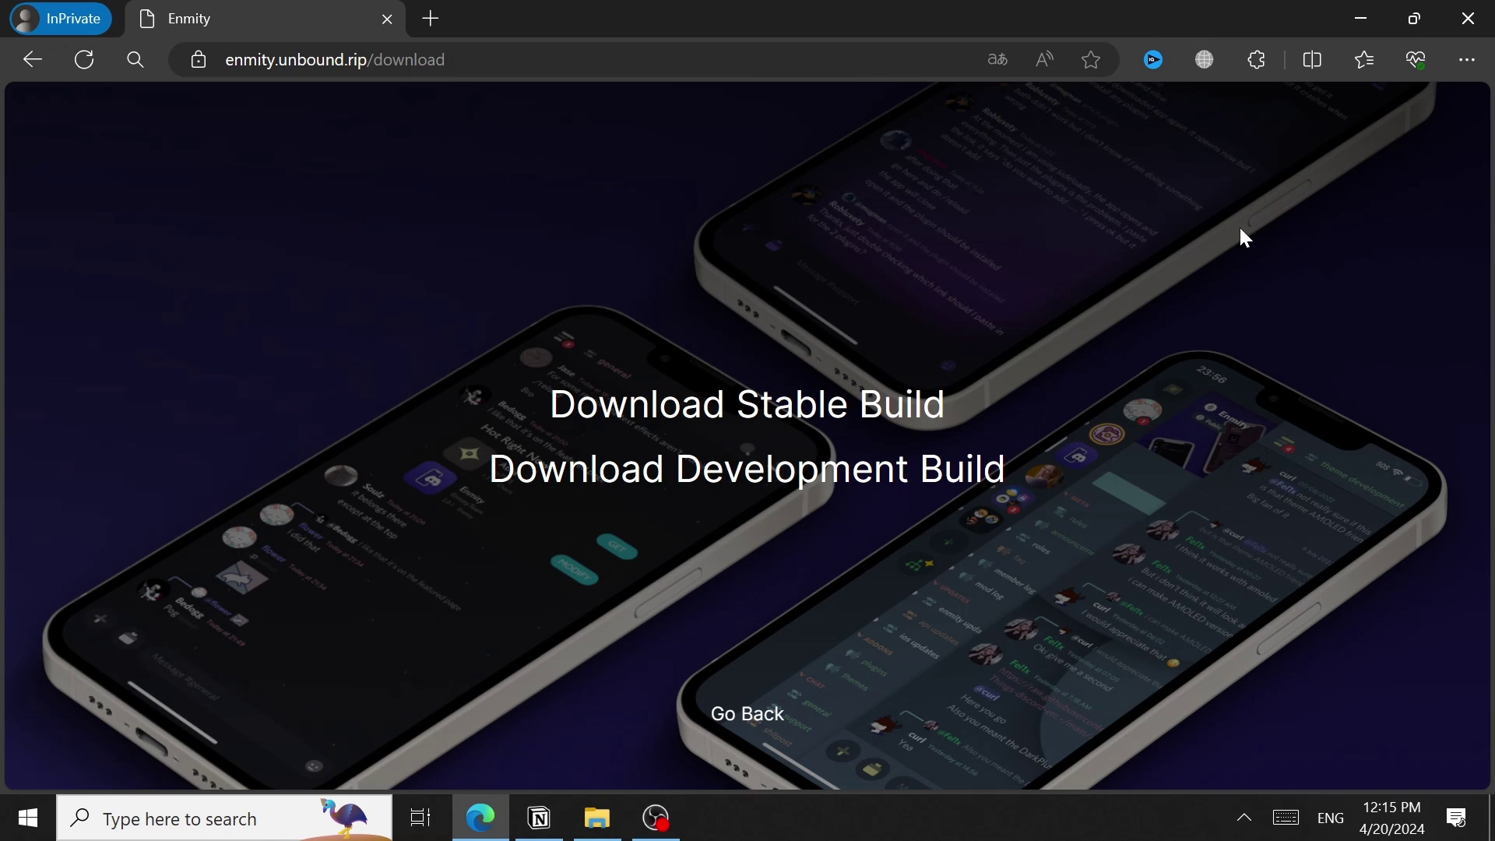
pyautogui.click(540, 817)
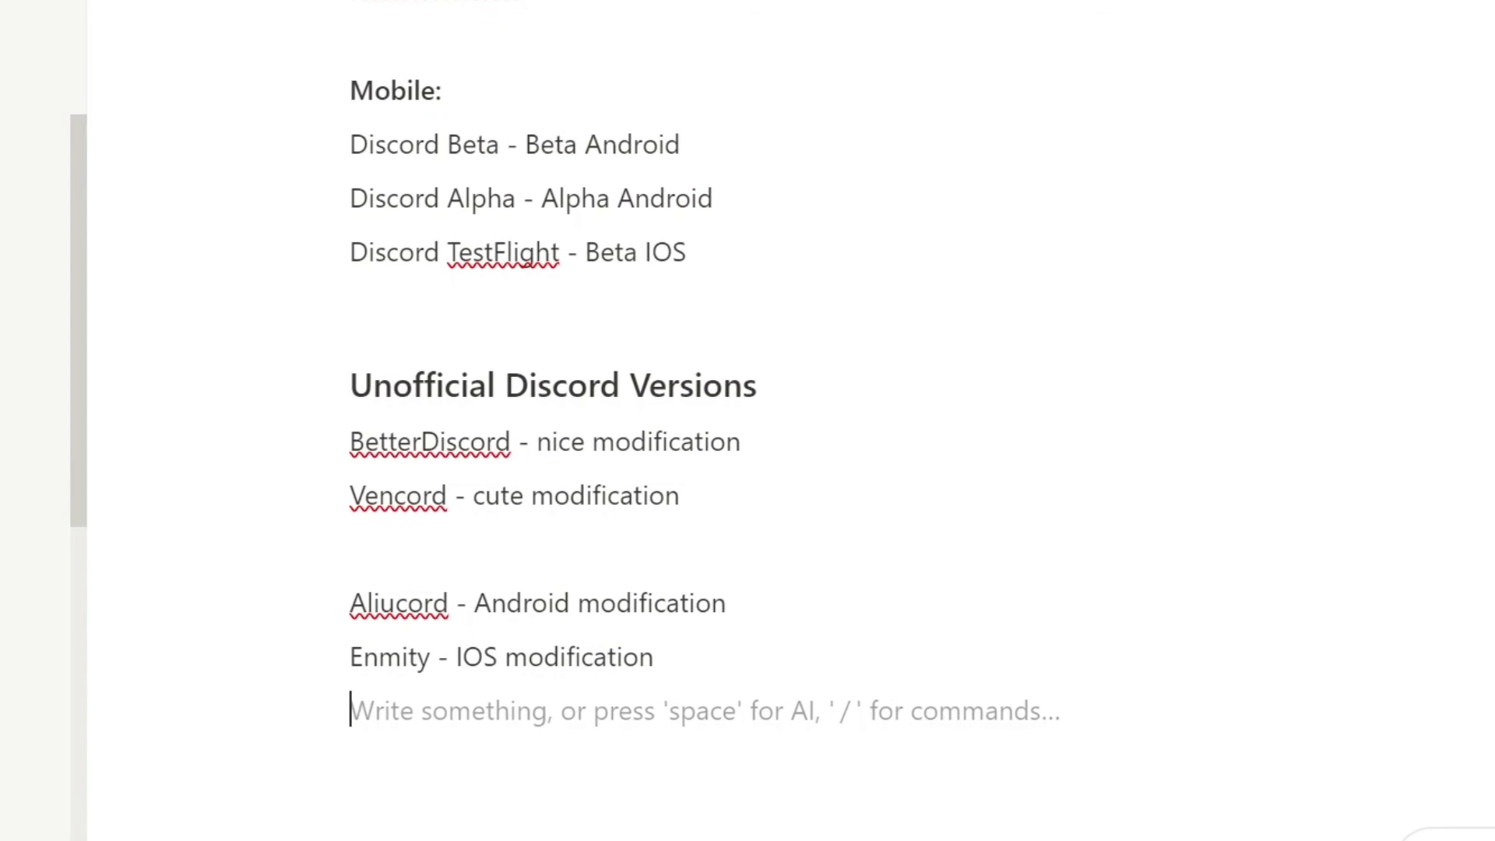
# Review the official PC and Mobile Discord version lines, including TestFlight.
pyautogui.scroll(15, 389, 421)
pyautogui.moveTo(350, 315); pyautogui.dragTo(520, 422)
pyautogui.scroll(-5, 545, 460)
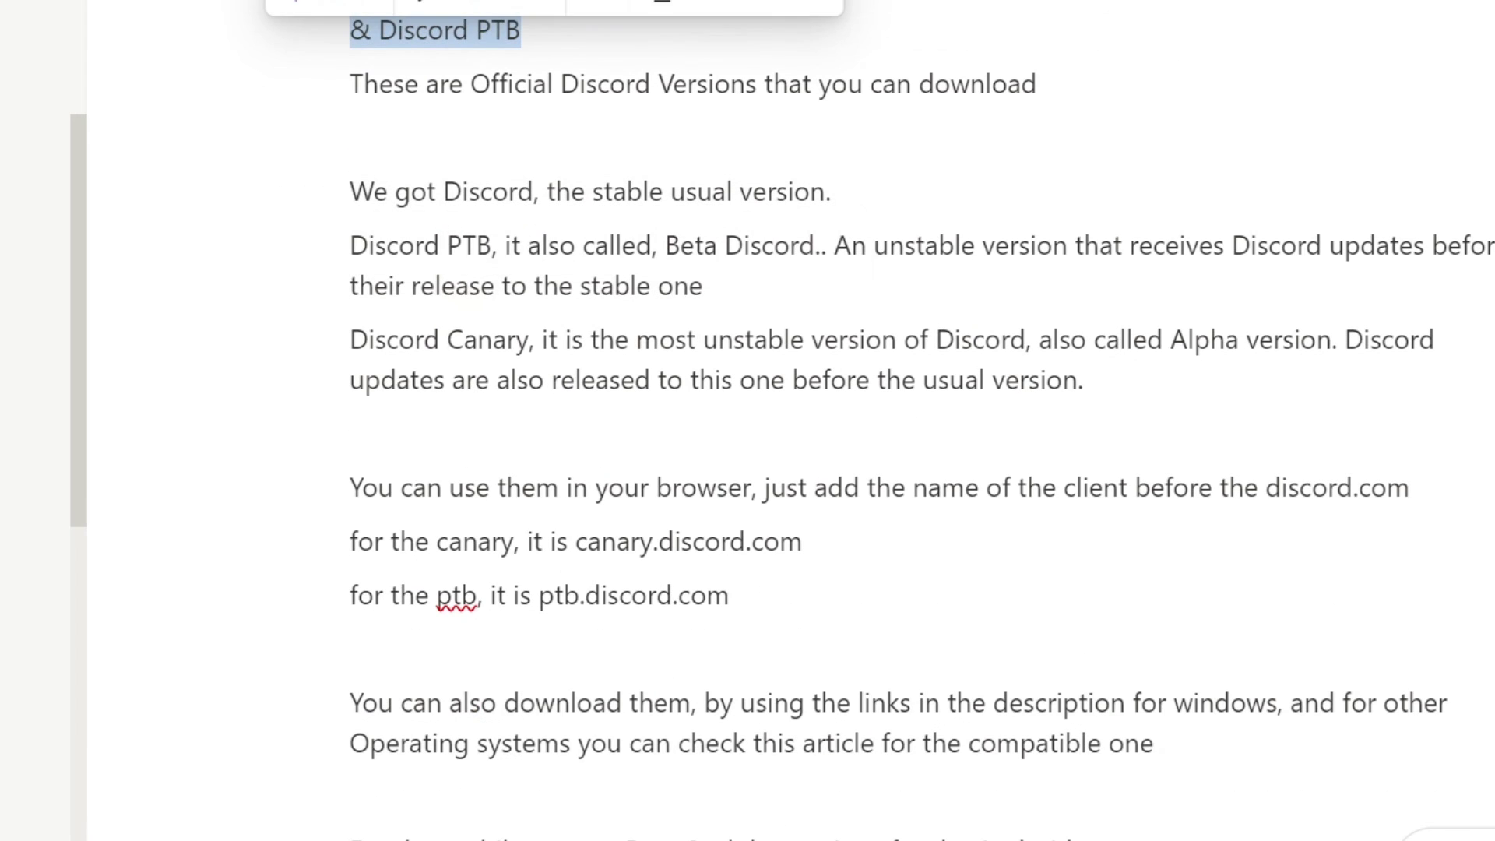
pyautogui.click(632, 595)
pyautogui.scroll(-10, 546, 420)
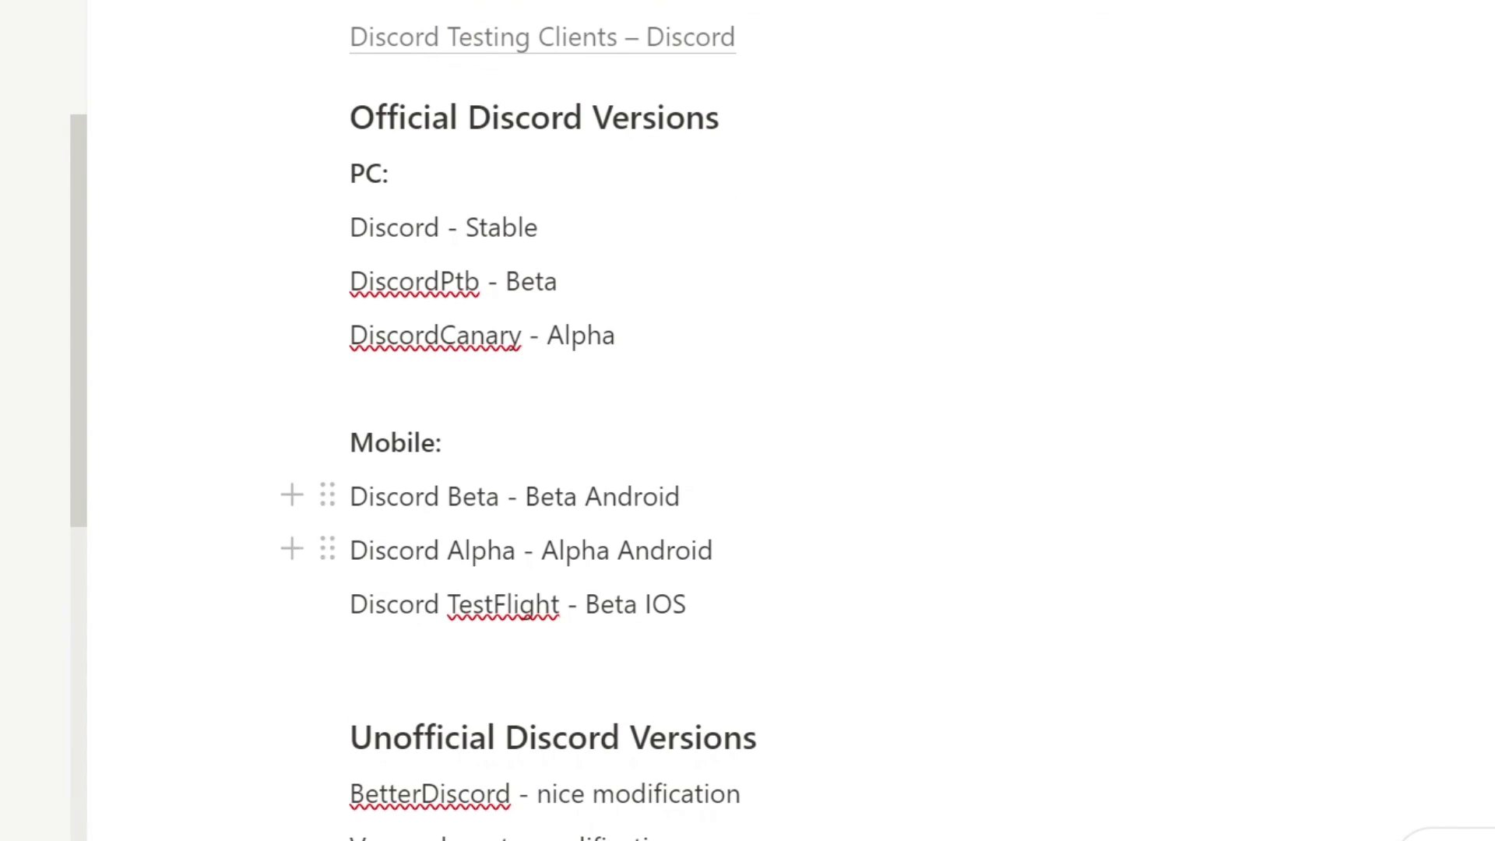
pyautogui.moveTo(350, 227); pyautogui.dragTo(619, 343)
pyautogui.click(442, 442)
pyautogui.tripleClick(474, 496)
pyautogui.moveTo(473, 496); pyautogui.dragTo(483, 655)
pyautogui.click(513, 604)
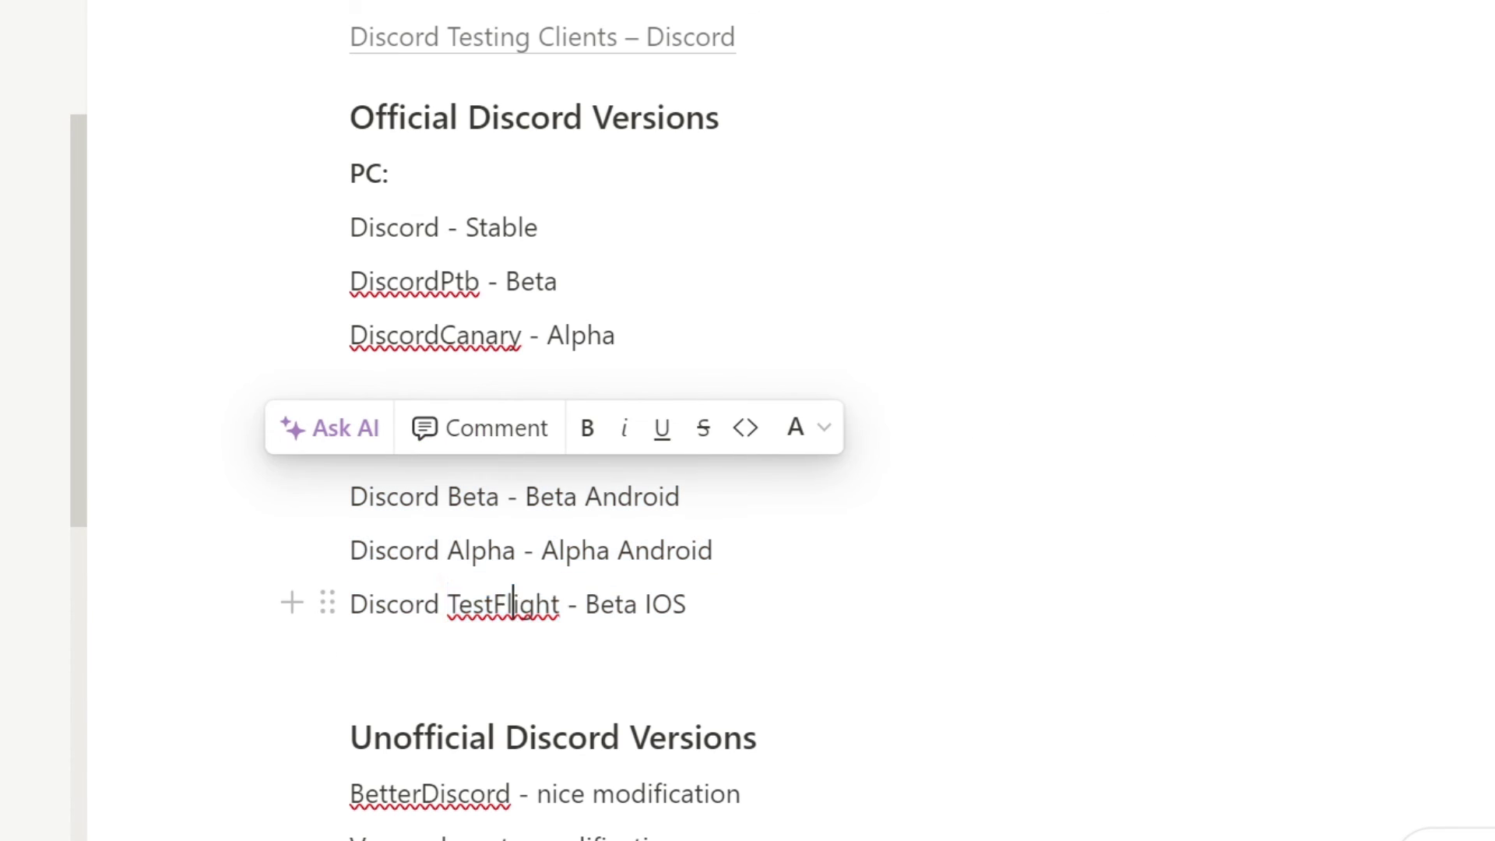
pyautogui.doubleClick(527, 605)
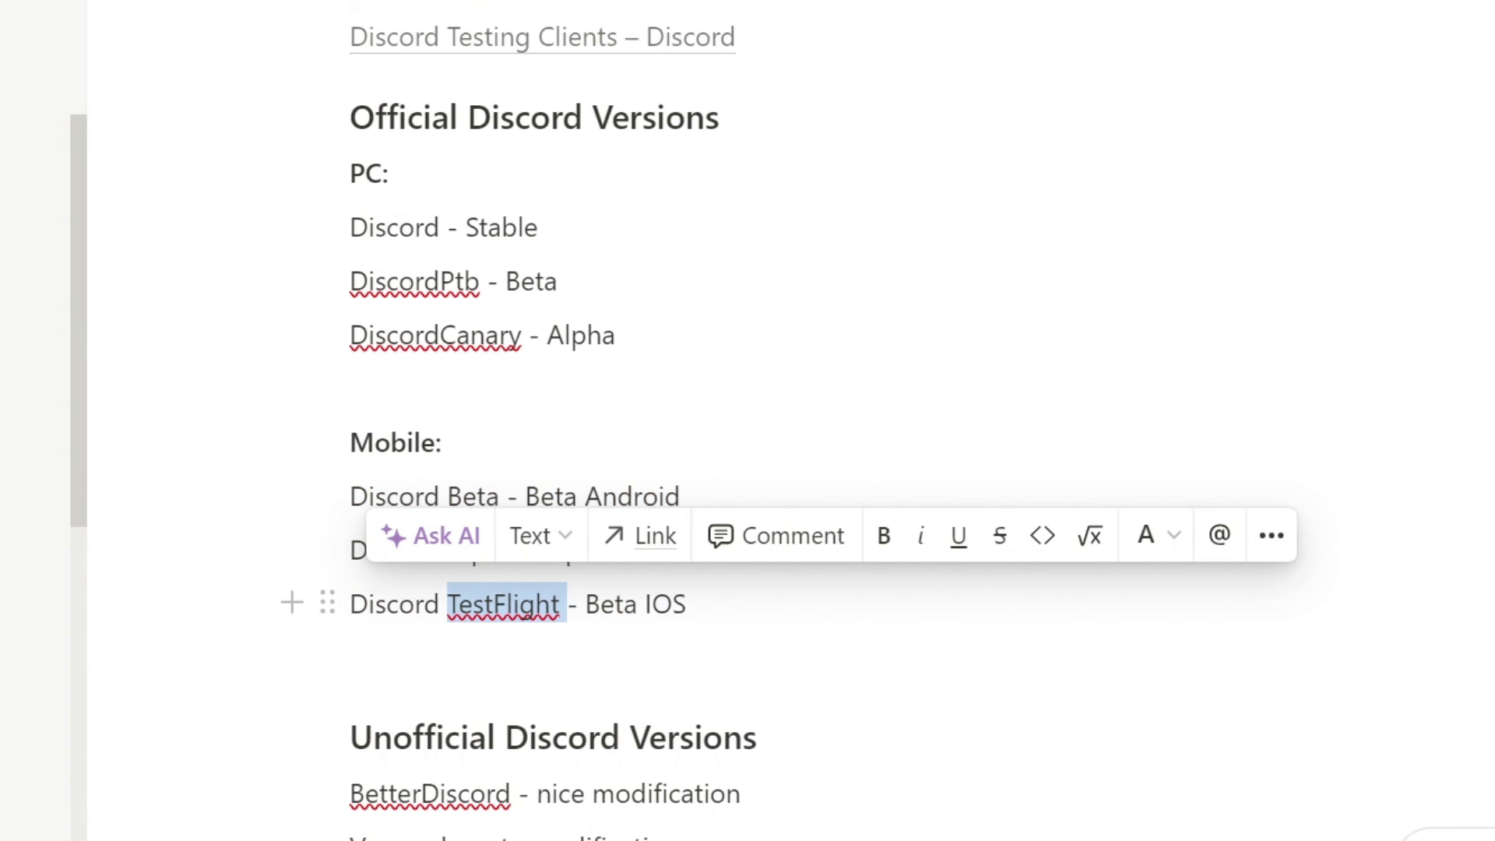
pyautogui.click(467, 654)
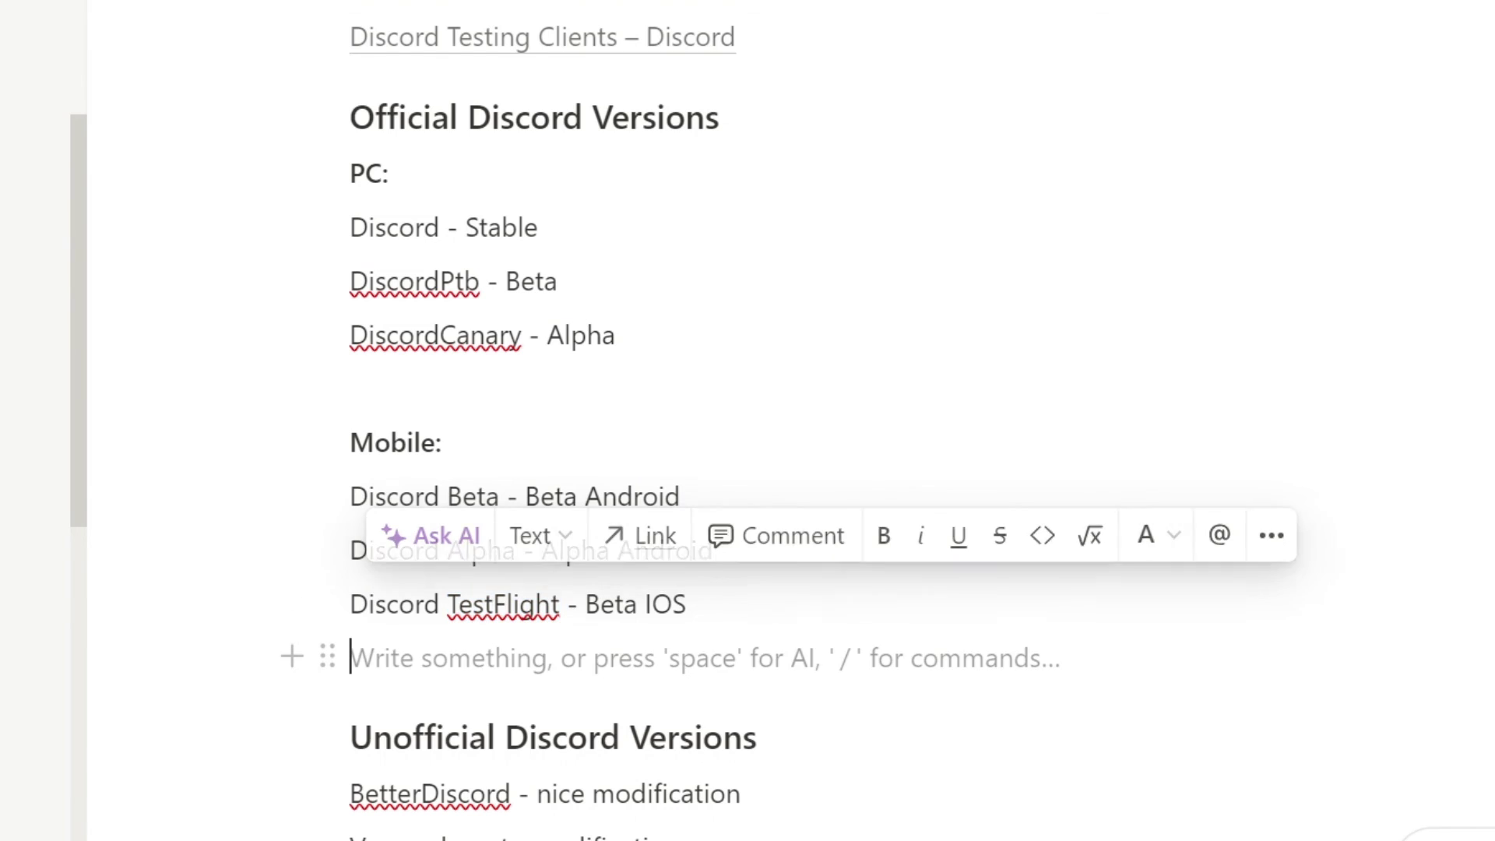
# Review the Unofficial Discord Versions entries and add an empty block below Enmity.
pyautogui.scroll(-5, 467, 654)
pyautogui.moveTo(350, 345); pyautogui.dragTo(756, 345)
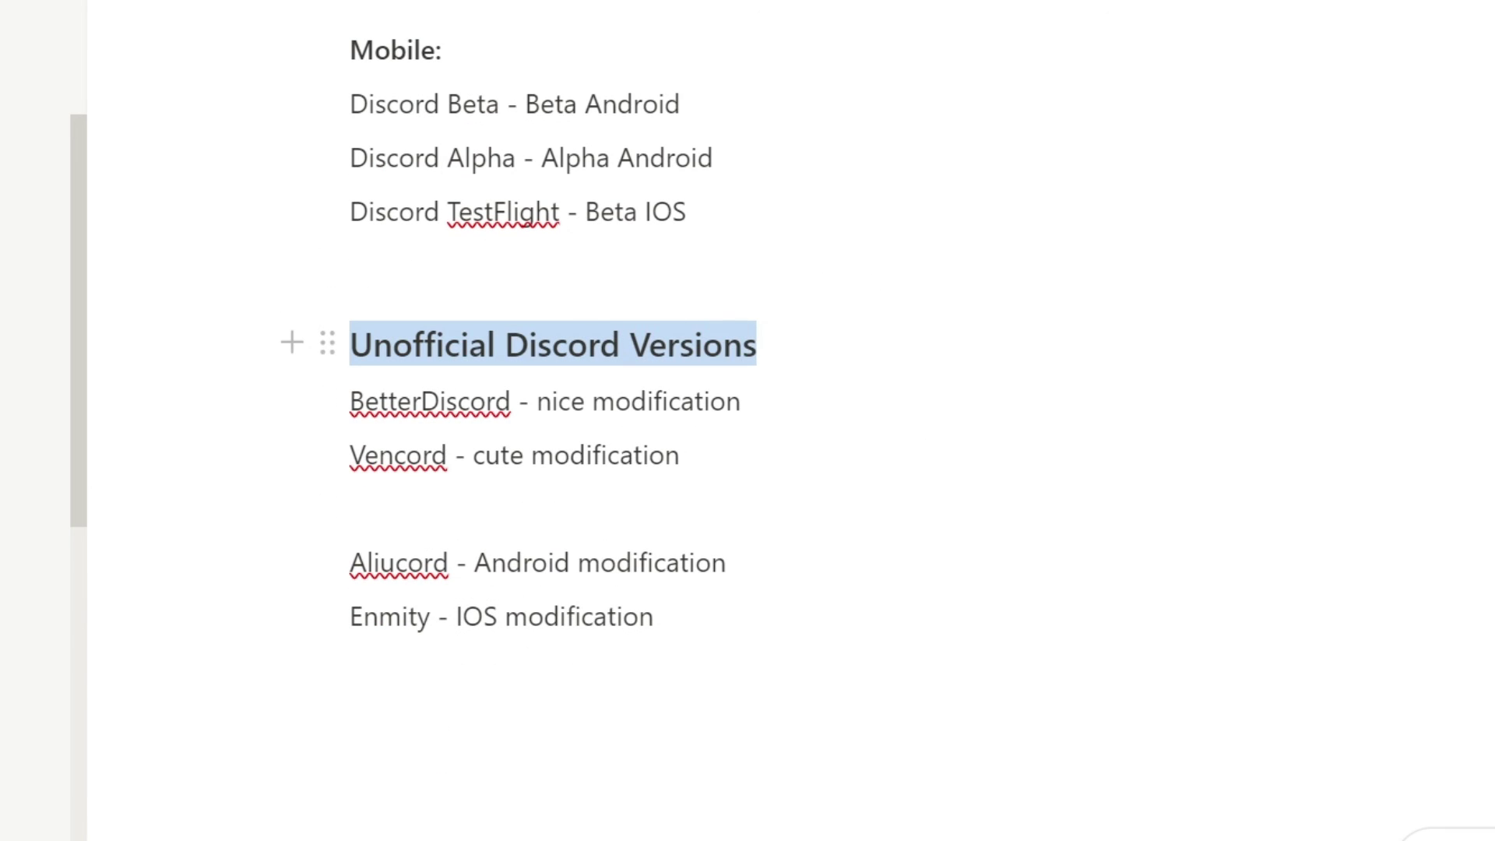
pyautogui.click(688, 456)
pyautogui.moveTo(350, 400); pyautogui.dragTo(741, 401)
pyautogui.doubleClick(378, 455)
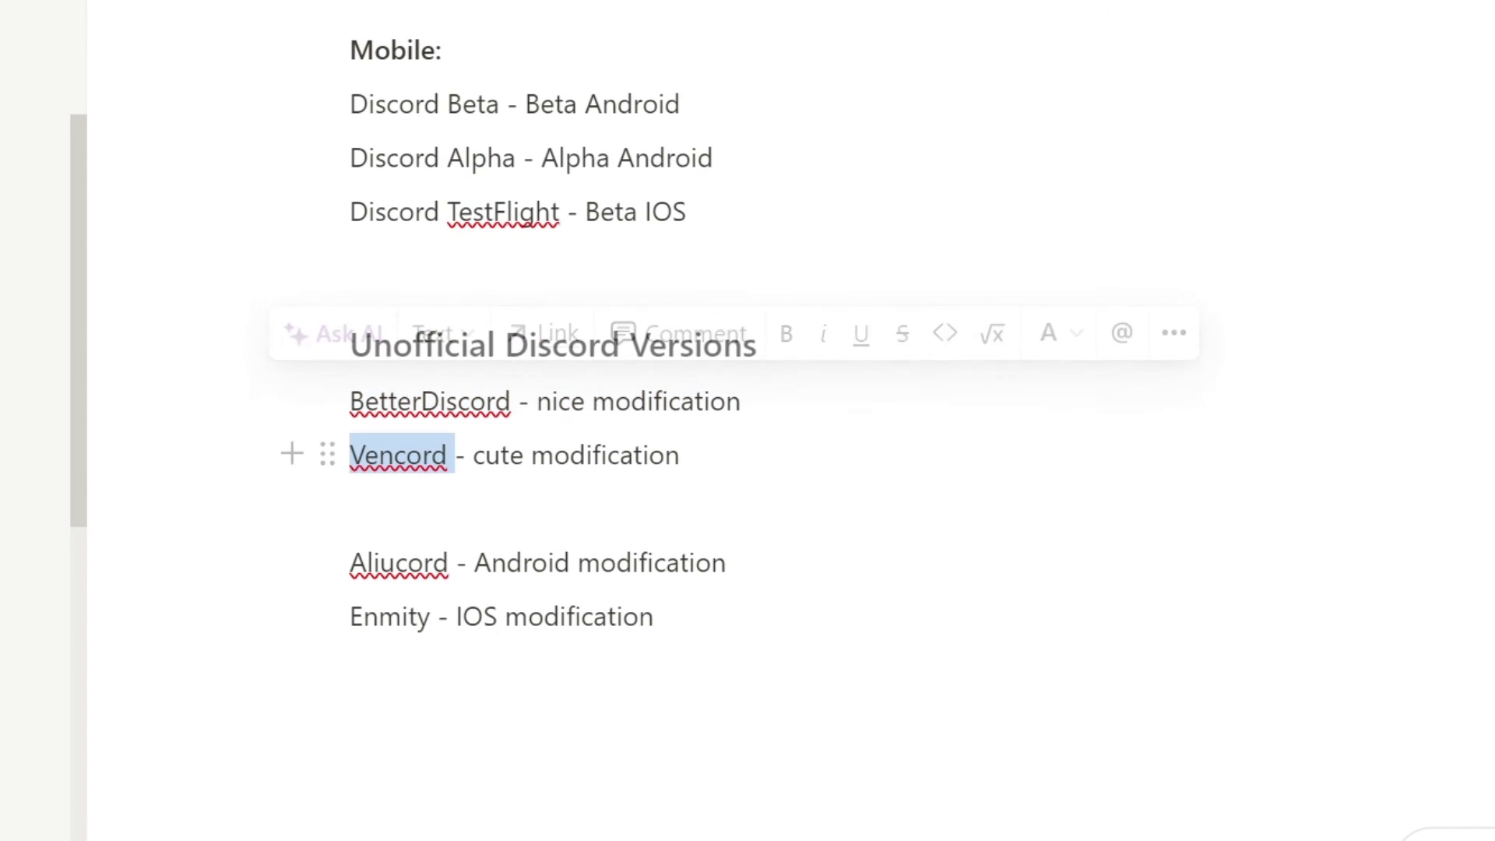
pyautogui.doubleClick(397, 562)
pyautogui.click(380, 617)
pyautogui.press('End')
pyautogui.press('Return')
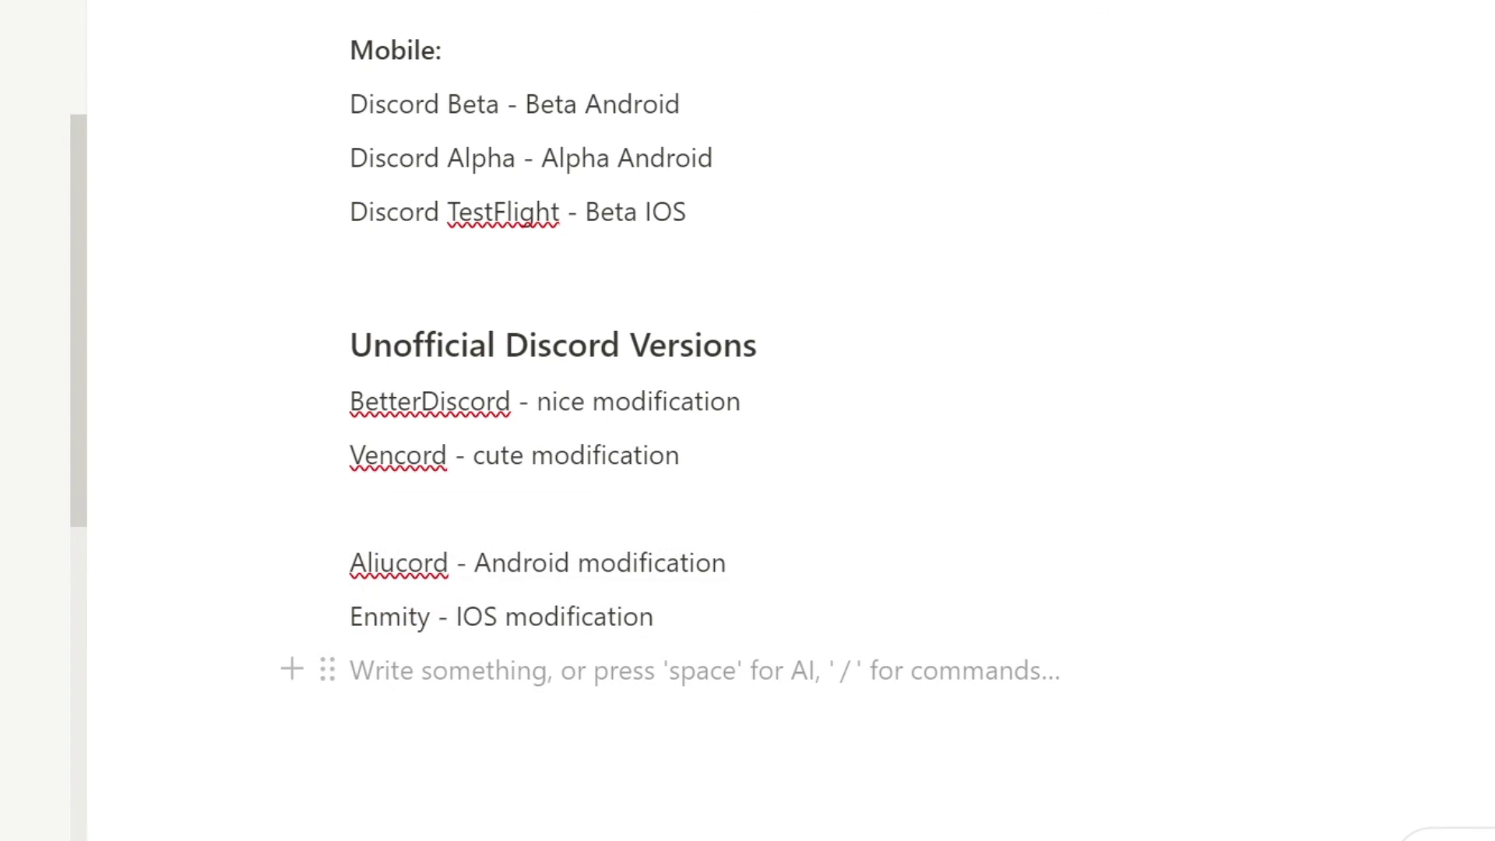